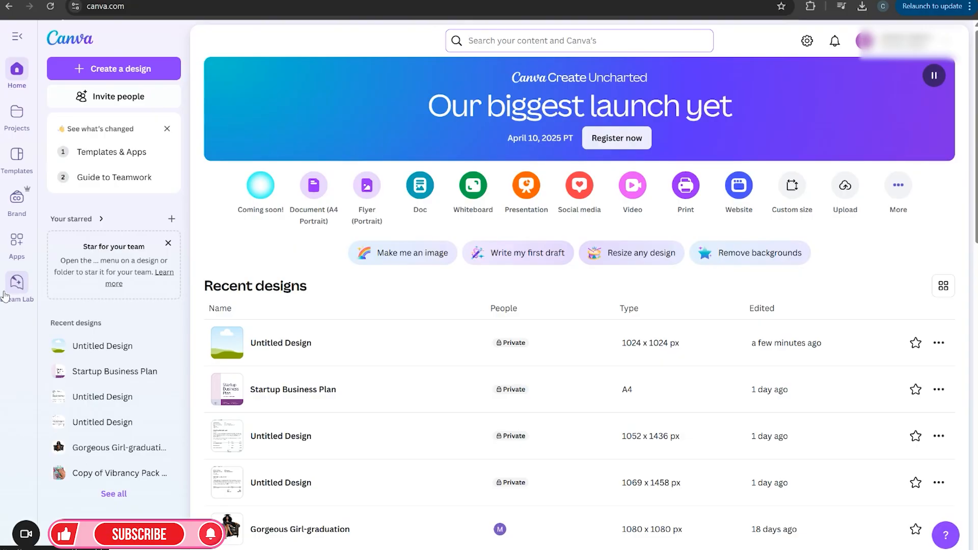
# Step: Open Dream Lab and set the image aspect ratio to 1:1
pyautogui.click(15, 285)
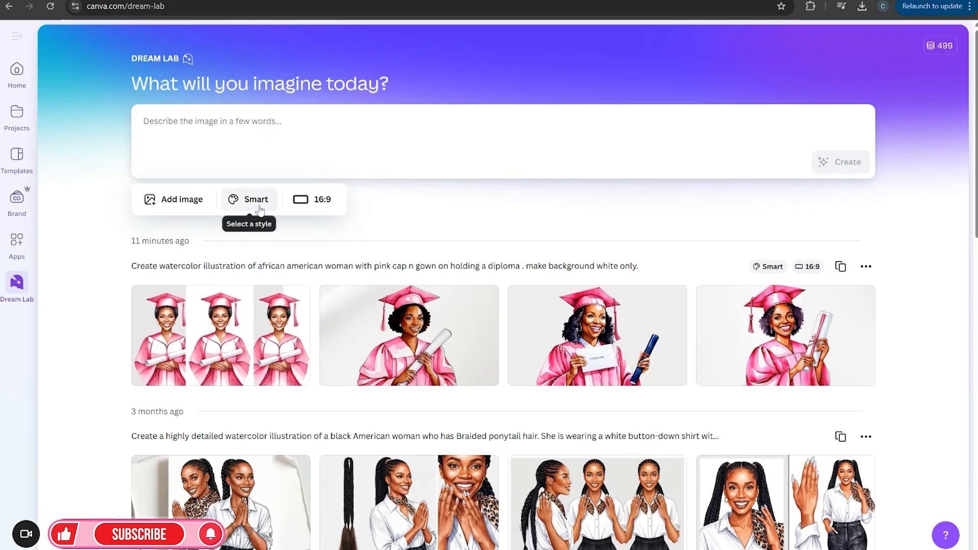
pyautogui.click(328, 206)
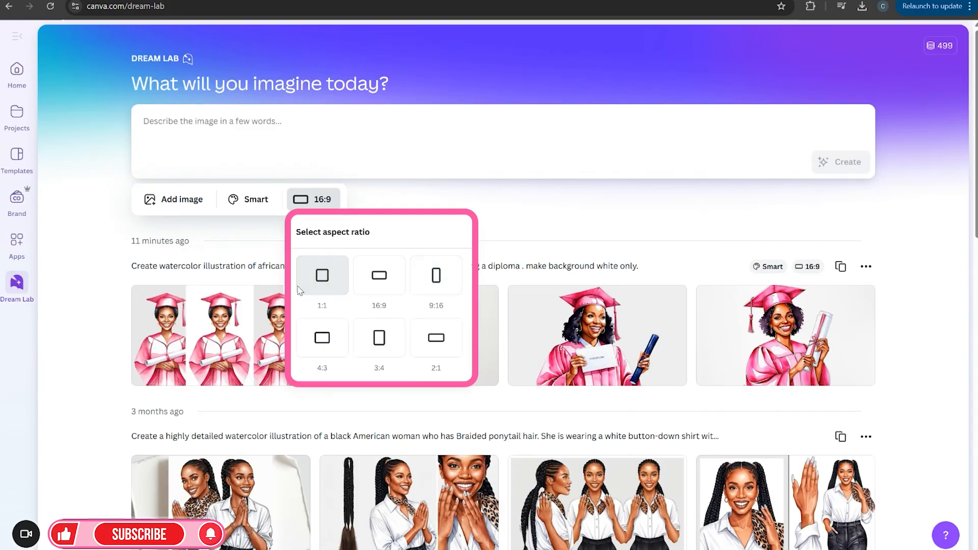
pyautogui.click(321, 275)
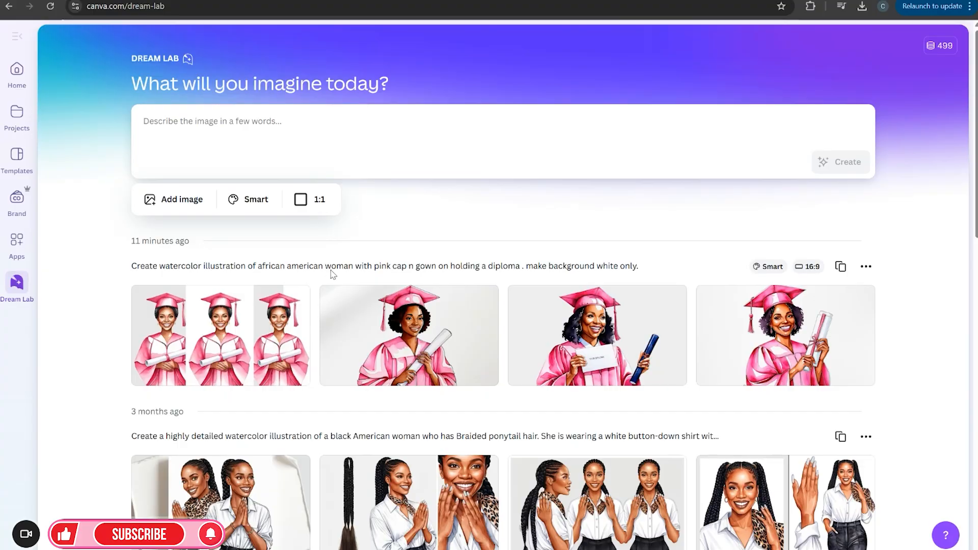
# Step: Generate images from "Create a watercolor illstration of african american woman with pink cap n gown holding a diploma. make background white only."
pyautogui.click(274, 132)
pyautogui.write('Crea')
pyautogui.write('te a watercolor illsu')
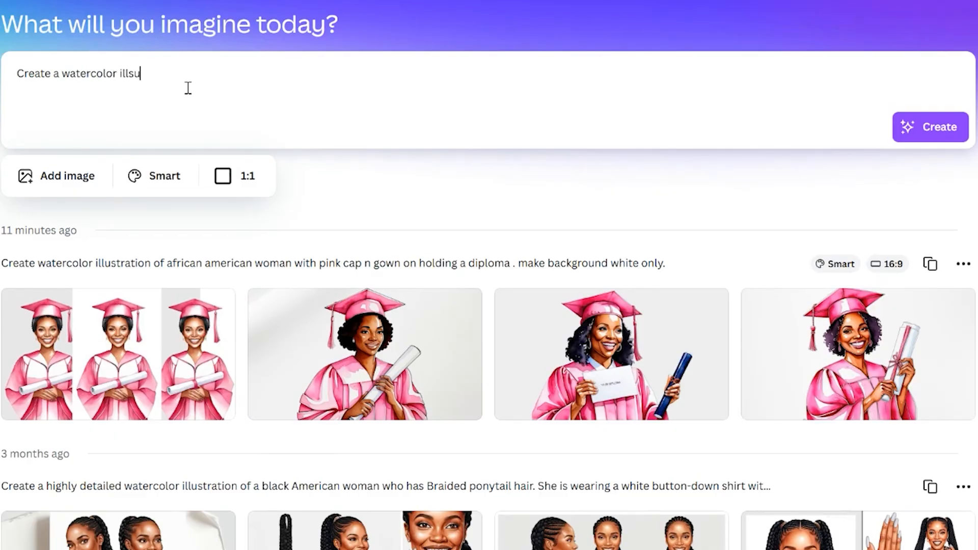
pyautogui.press('BackSpace')
pyautogui.write('tration of african')
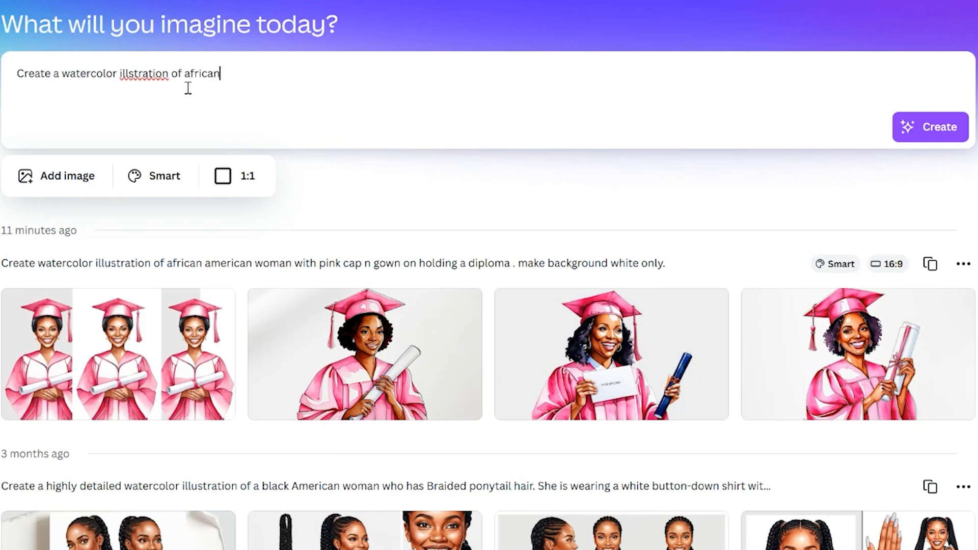
pyautogui.write(' american woman with')
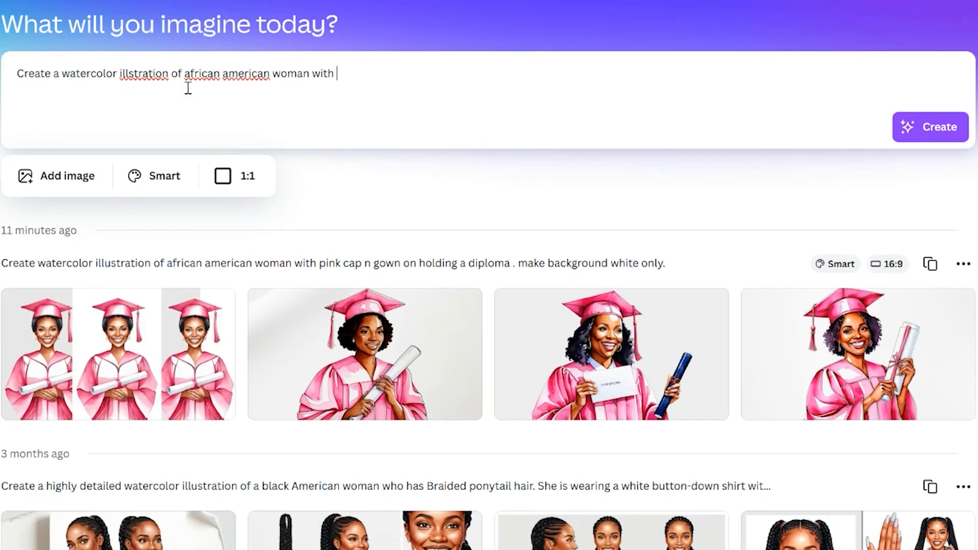
pyautogui.write(' pink cap n gown holding a')
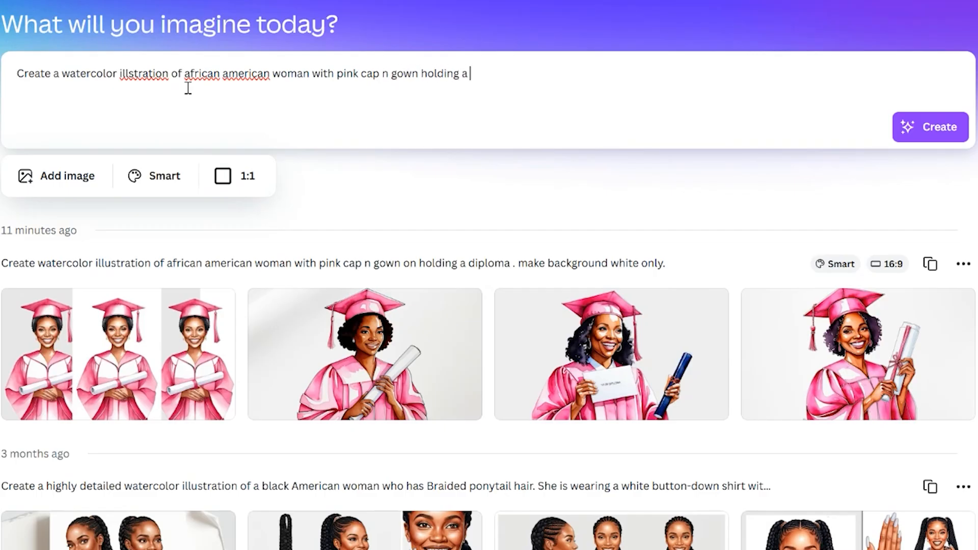
pyautogui.write(' diploma. make background white only.')
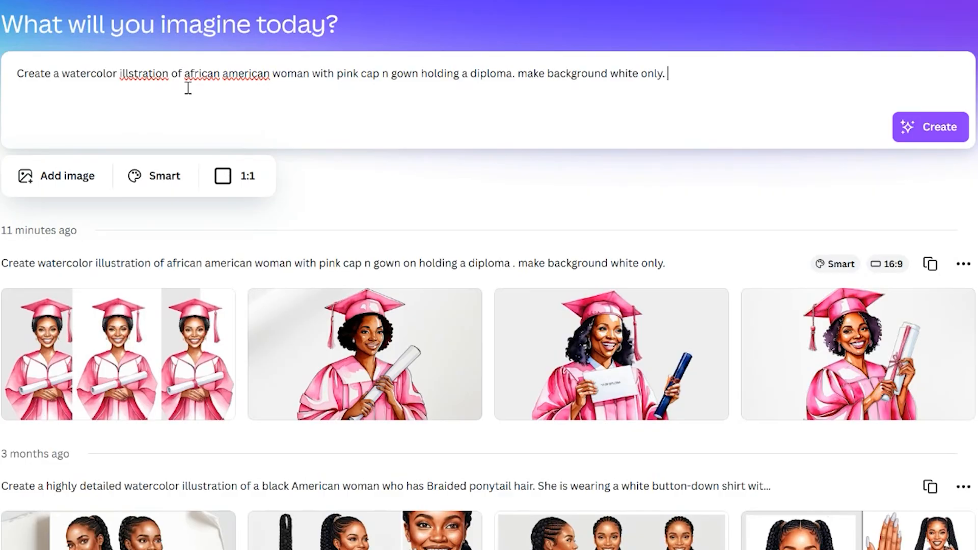
pyautogui.press('Return')
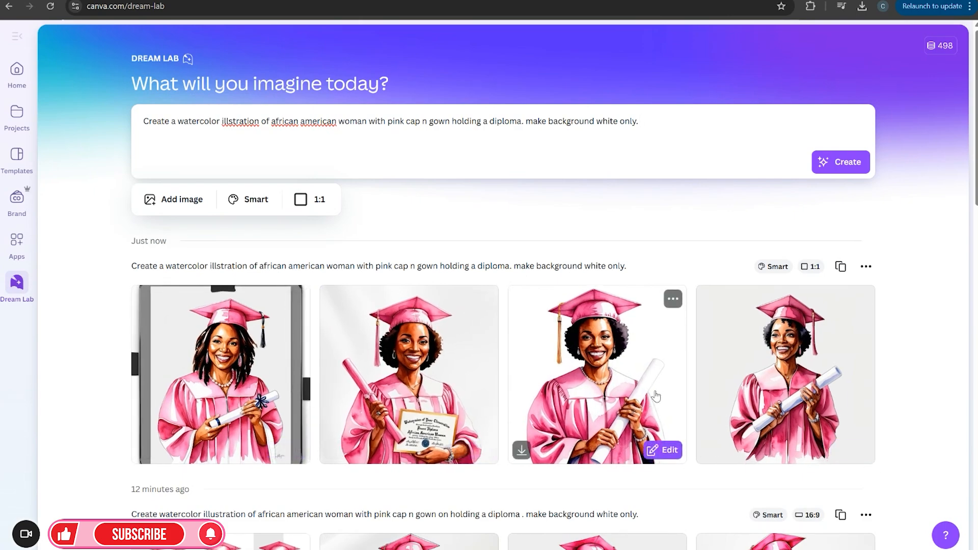
# Step: Download two of the new 1:1 graduate illustrations, including the certificate one, and the earlier 16:9 illustration with the navy diploma
pyautogui.click(144, 450)
pyautogui.scroll(-5, 592, 334)
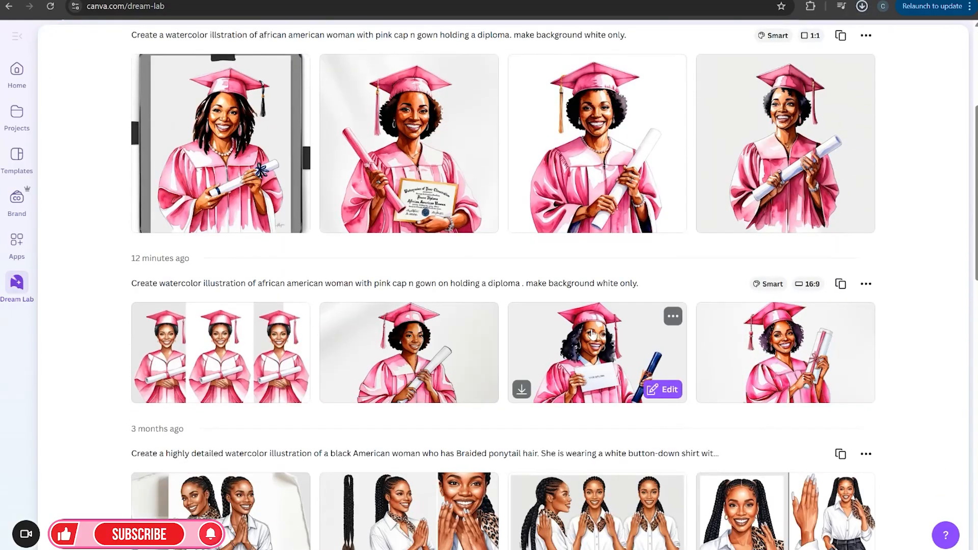
pyautogui.click(523, 390)
pyautogui.scroll(1, 561, 351)
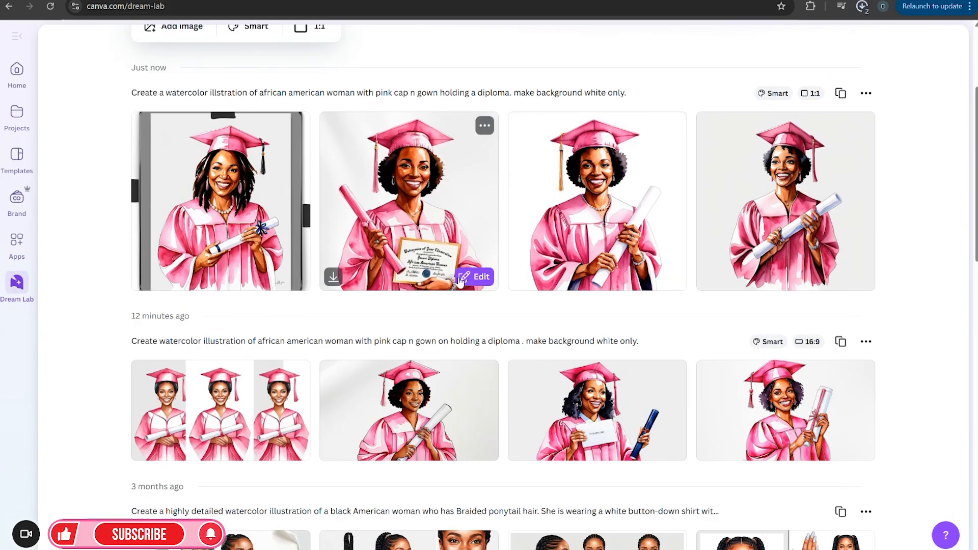
pyautogui.click(332, 281)
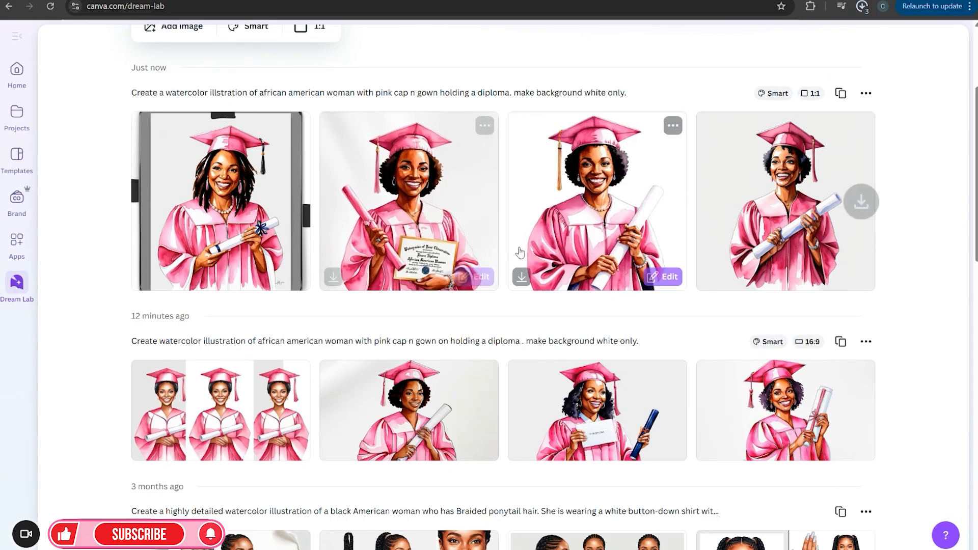
pyautogui.click(897, 211)
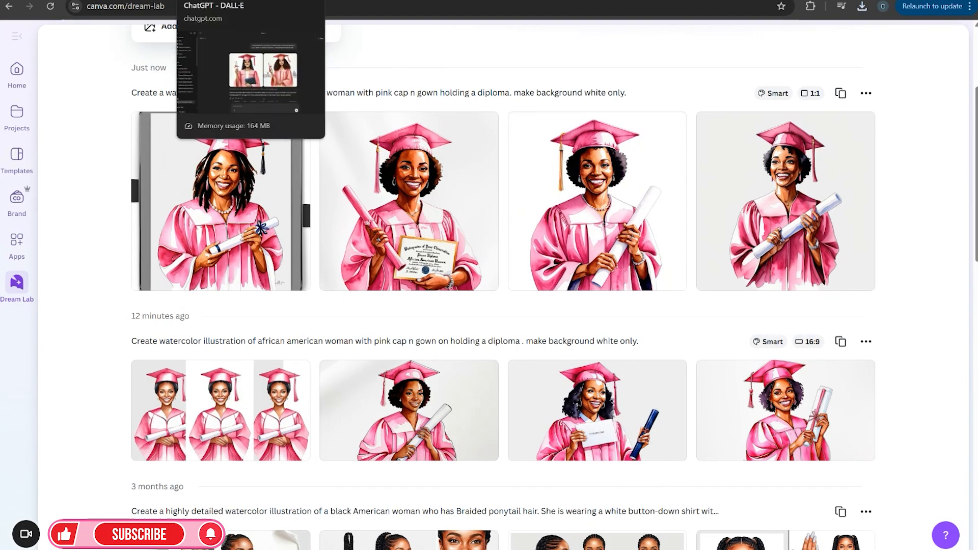
# Step: Switch to the DALL·E conversation in ChatGPT and copy the earlier graduation prompt into a new message
pyautogui.click(224, 0)
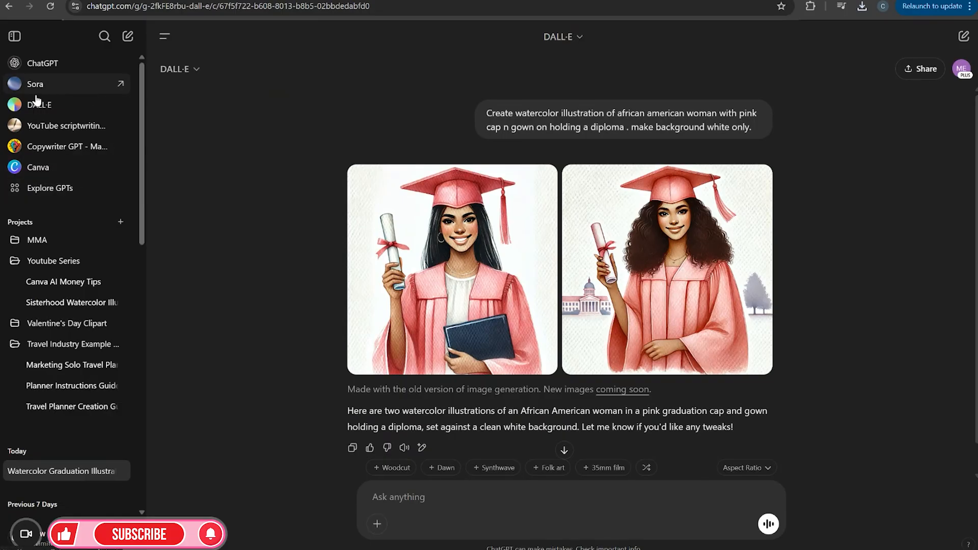
pyautogui.click(15, 36)
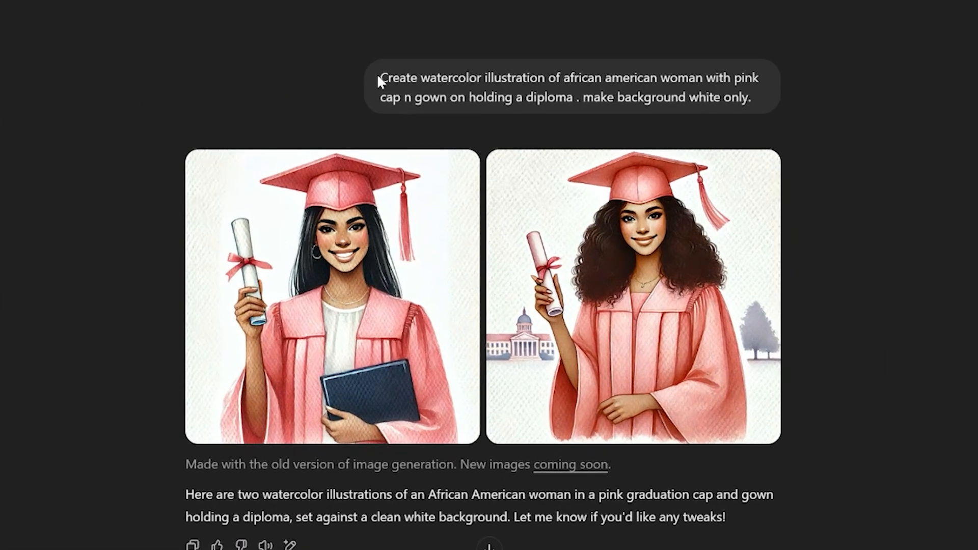
pyautogui.moveTo(410, 112); pyautogui.dragTo(683, 131)
pyautogui.rightClick(729, 85)
pyautogui.click(758, 107)
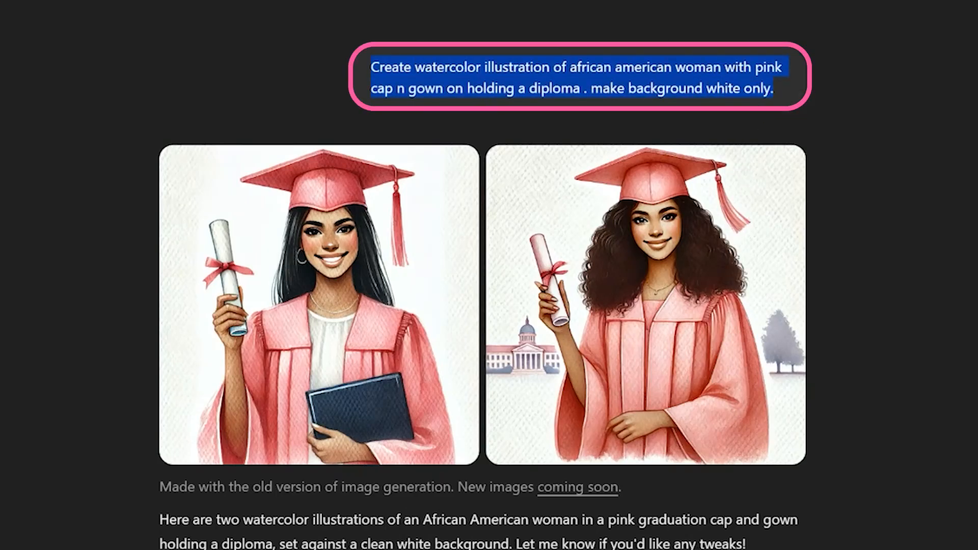
pyautogui.hotkey('ctrl', 'v')
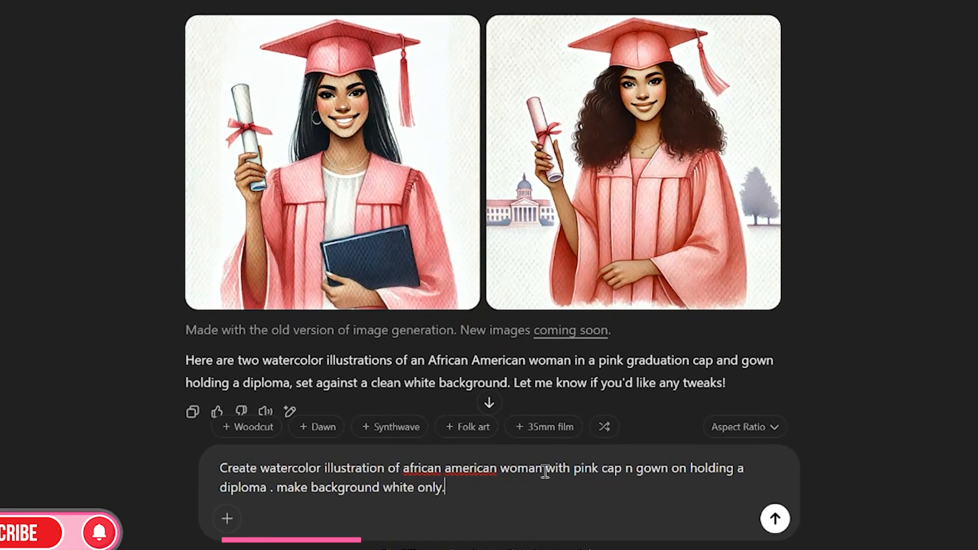
# Step: Insert "with dark skin and" after "woman" in the prompt and generate the images
pyautogui.click(545, 471)
pyautogui.write('wi')
pyautogui.write('th dark ski')
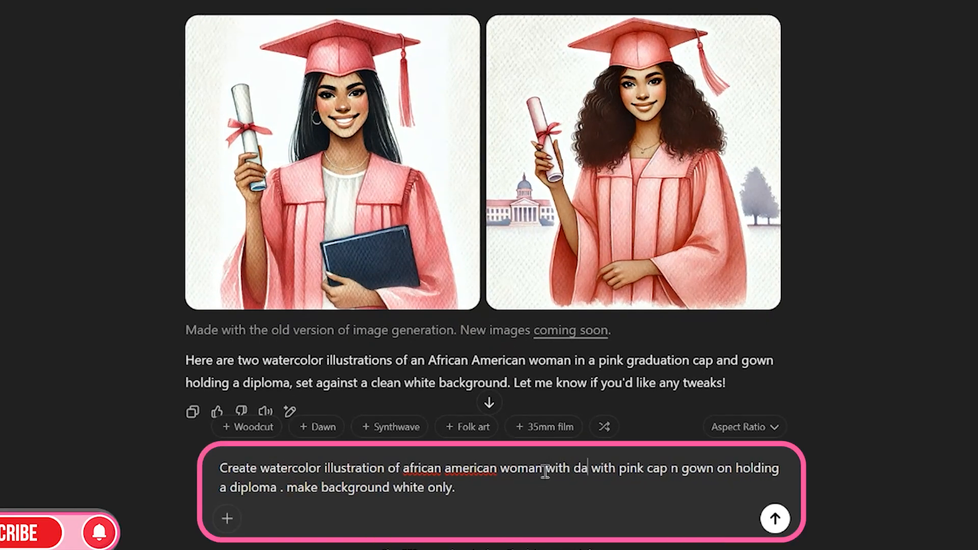
pyautogui.write('n and')
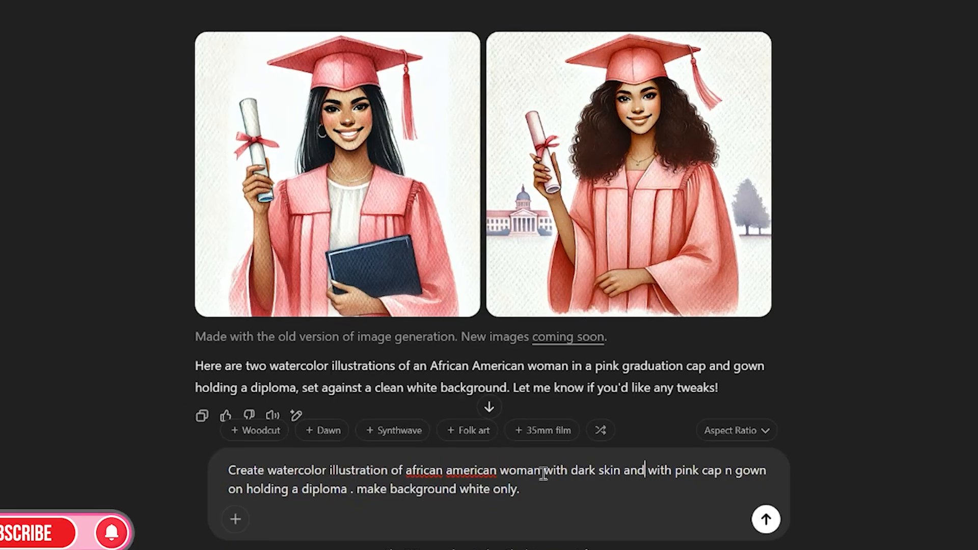
pyautogui.press('Return')
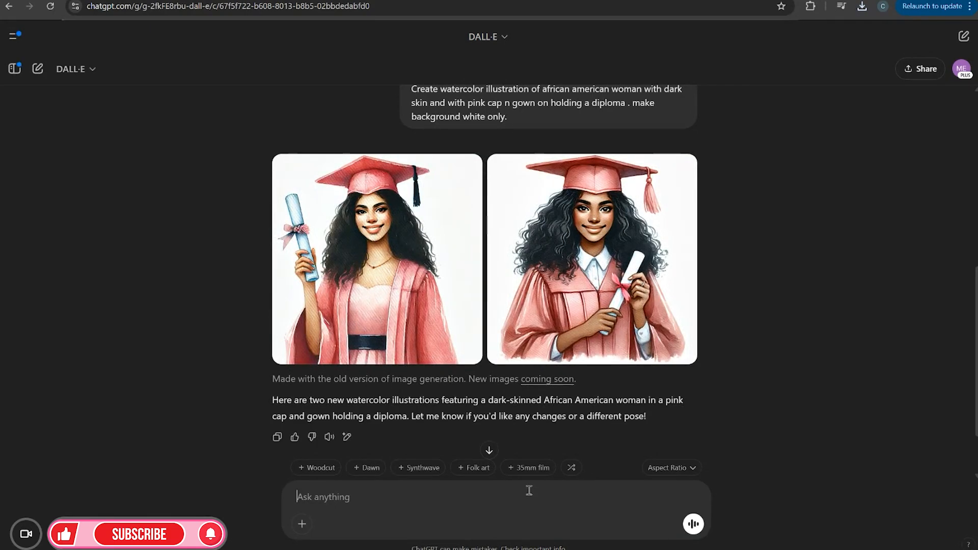
# Step: Copy the sent dark skin version of the prompt into a new message
pyautogui.scroll(3, 527, 228)
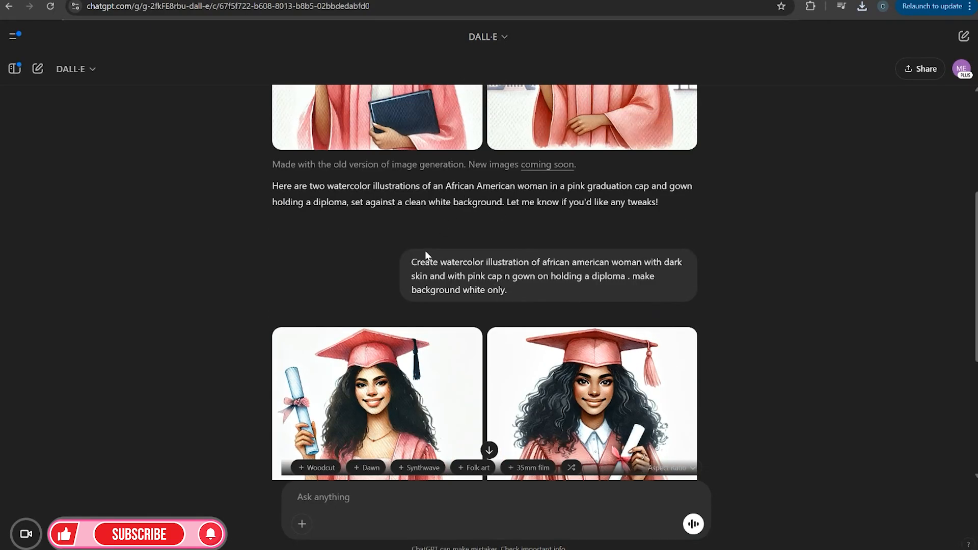
pyautogui.moveTo(412, 262); pyautogui.dragTo(521, 291)
pyautogui.rightClick(472, 273)
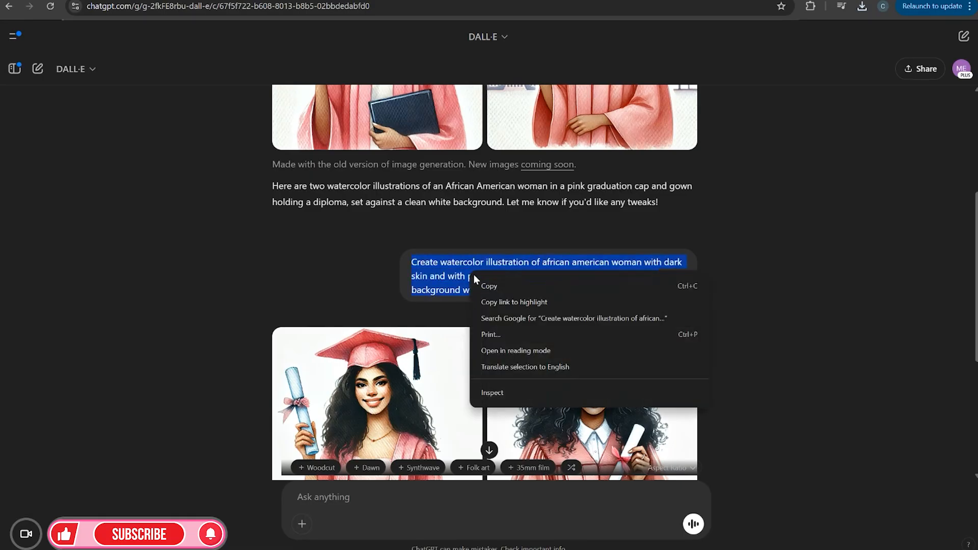
pyautogui.click(488, 289)
pyautogui.click(483, 512)
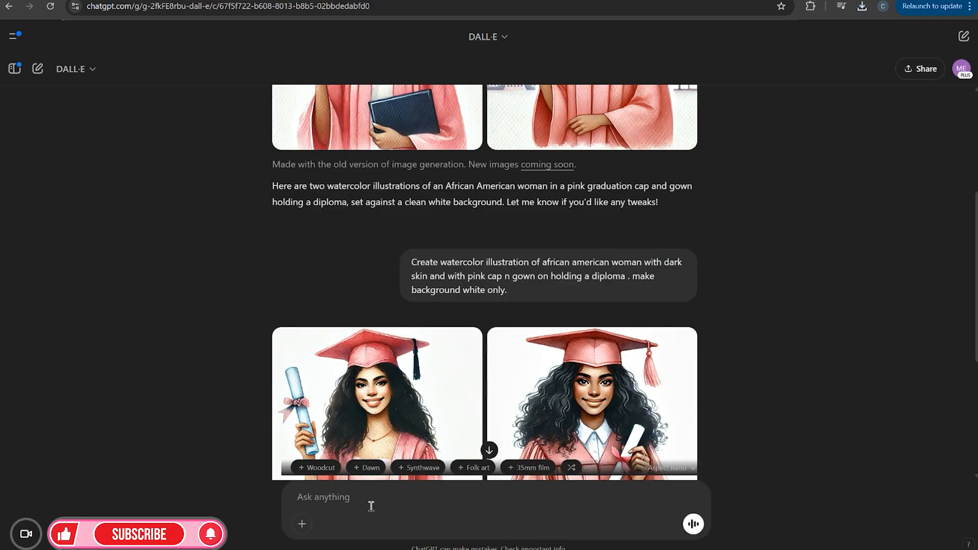
pyautogui.scroll(-2, 753, 454)
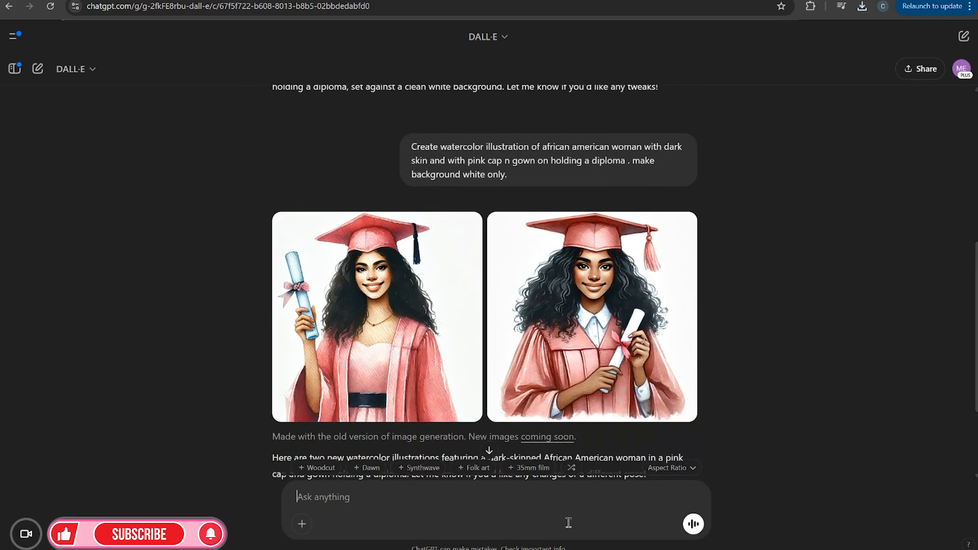
pyautogui.hotkey('ctrl', 'v')
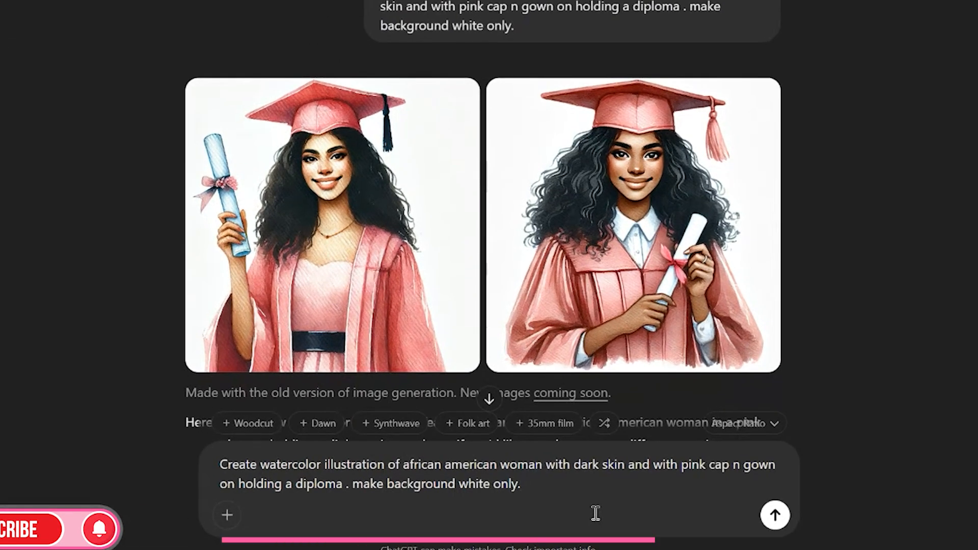
# Step: Add "certificate" after "diploma" in the prompt and generate the images
pyautogui.click(348, 484)
pyautogui.write('ce')
pyautogui.write('rtificat')
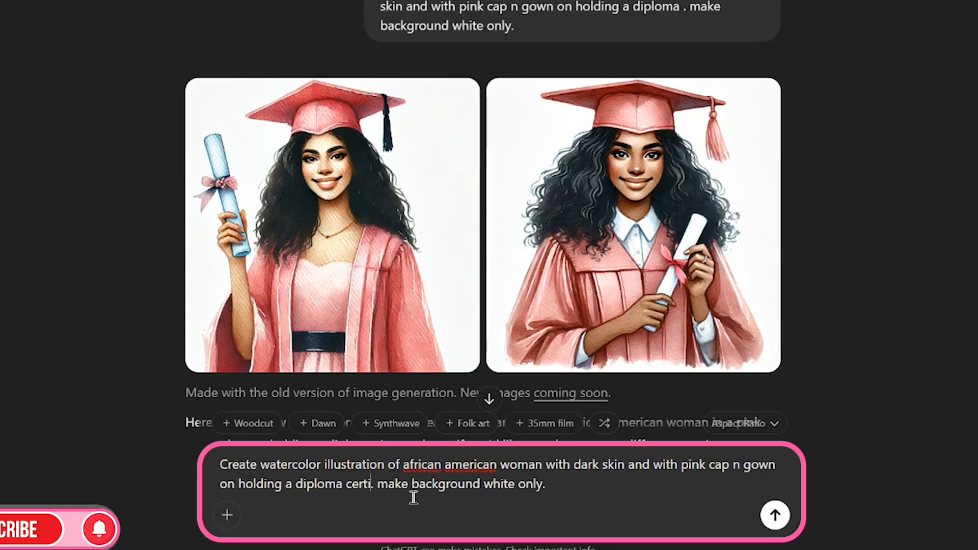
pyautogui.write('e')
pyautogui.press('Return')
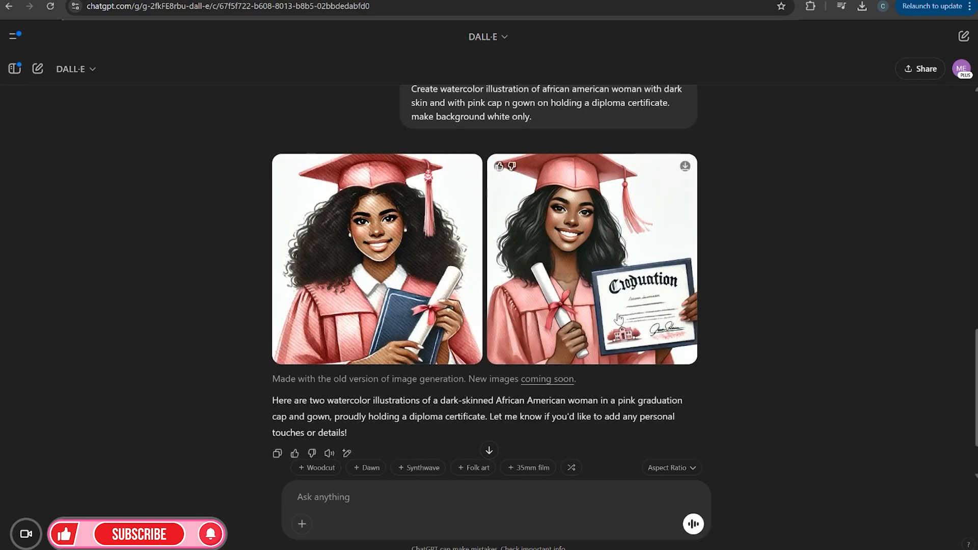
# Step: Download the generated image of the graduate holding a rolled diploma and a framed graduation certificate
pyautogui.click(685, 166)
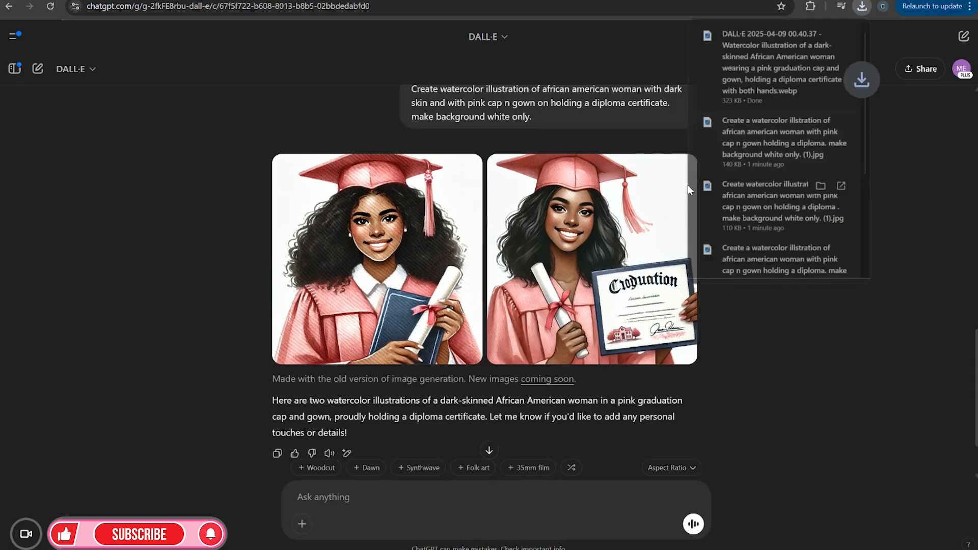
pyautogui.click(755, 344)
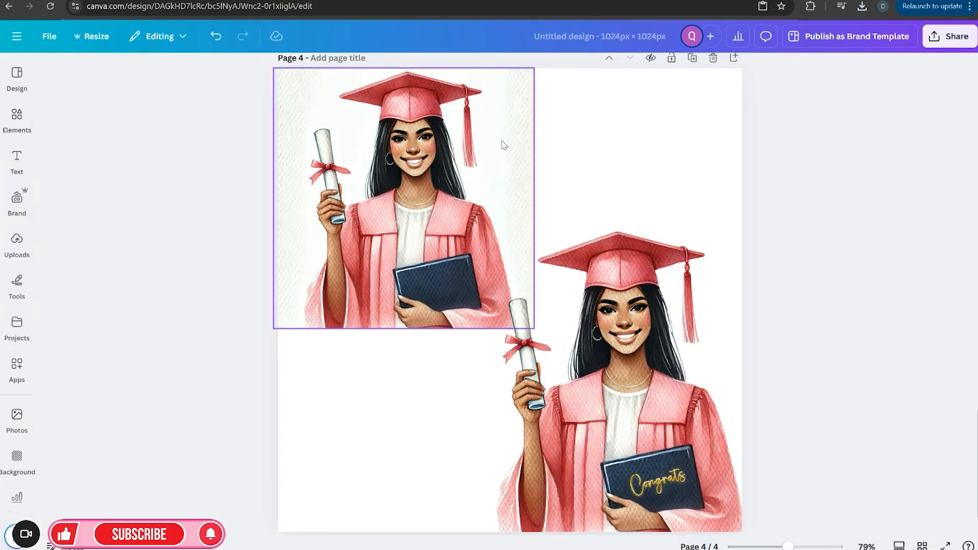
# Step: Open canva.com in a new browser tab and upload the downloaded Dream Lab JPG of the graduate holding a certificate
pyautogui.hotkey('ctrl', 't')
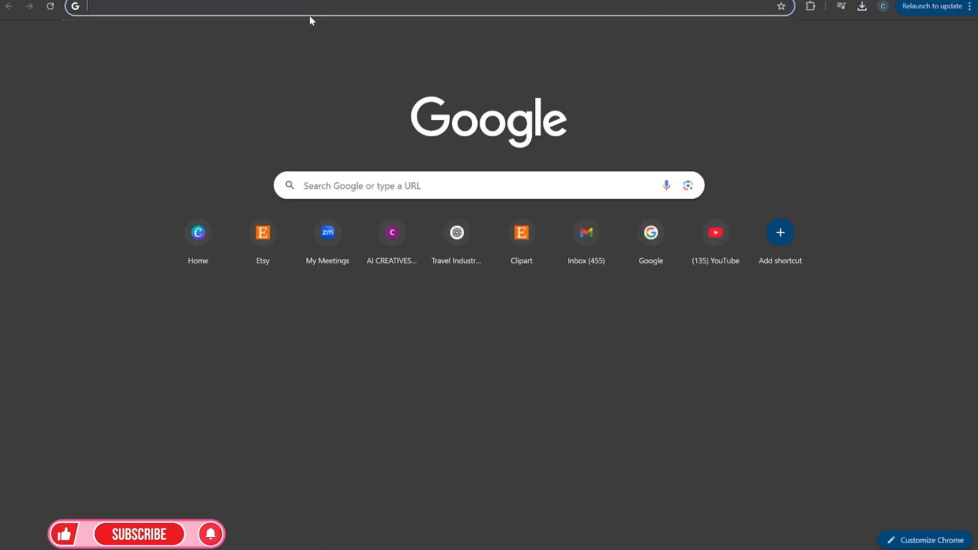
pyautogui.write('canva.com')
pyautogui.press('Return')
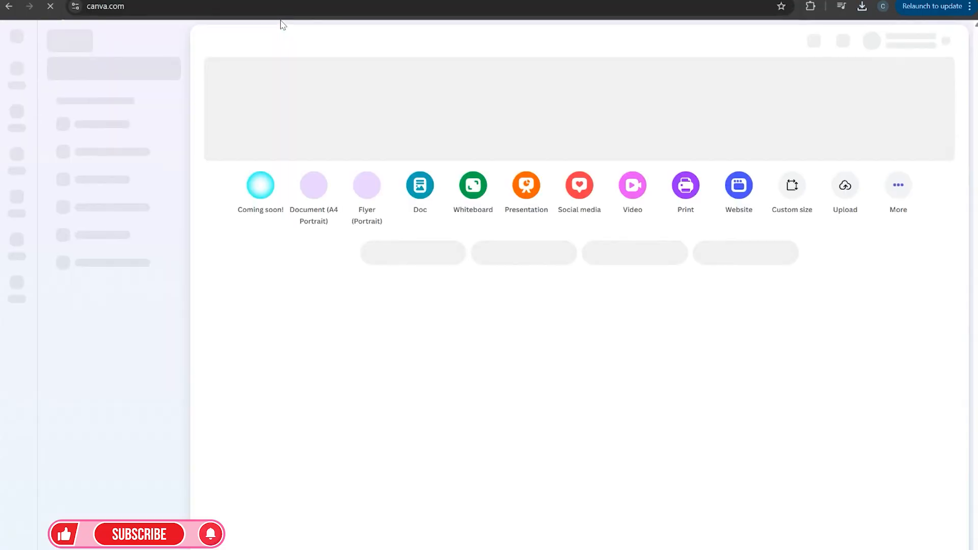
pyautogui.click(834, 189)
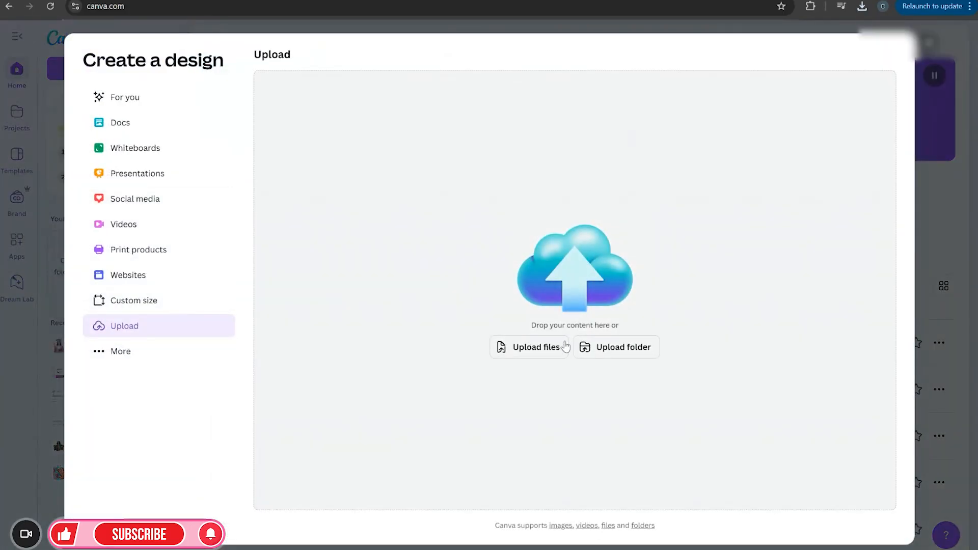
pyautogui.click(544, 350)
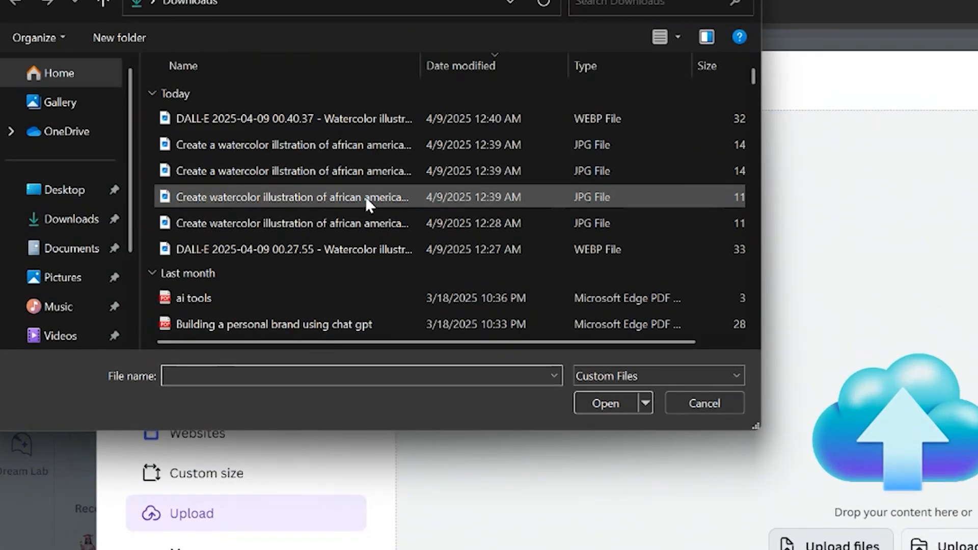
pyautogui.click(372, 172)
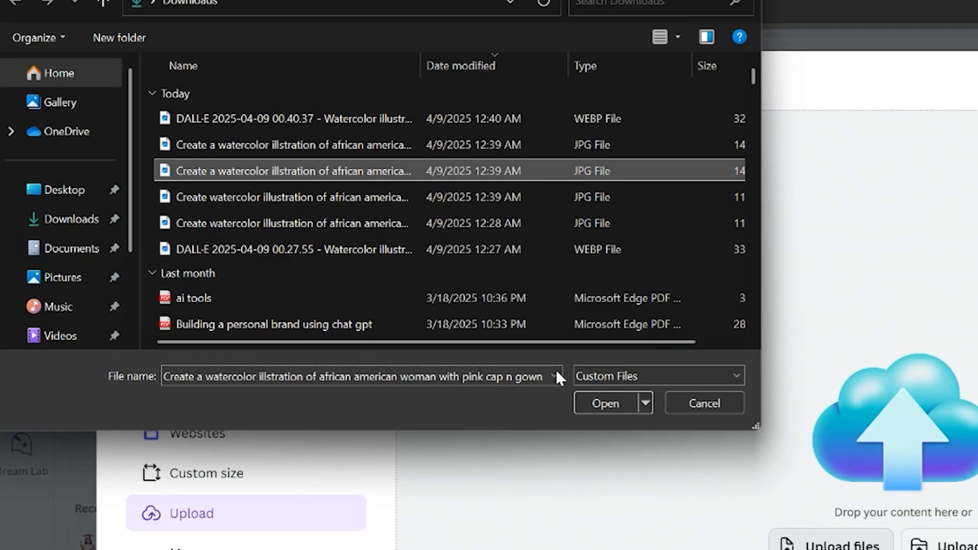
pyautogui.click(597, 402)
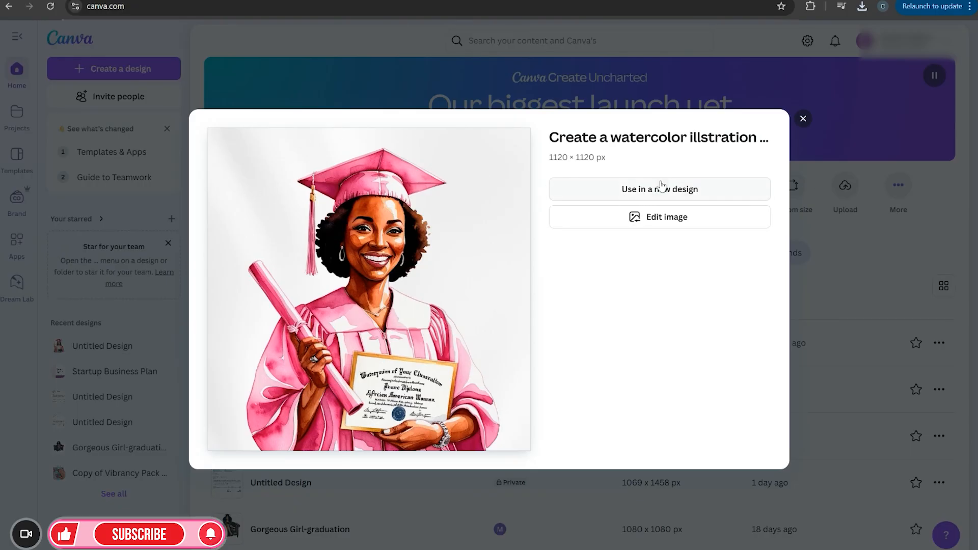
# Step: Create a new design from the uploaded graduate image at the custom size of 1120 × 1120 px
pyautogui.click(751, 196)
pyautogui.click(650, 190)
pyautogui.click(649, 191)
pyautogui.click(635, 245)
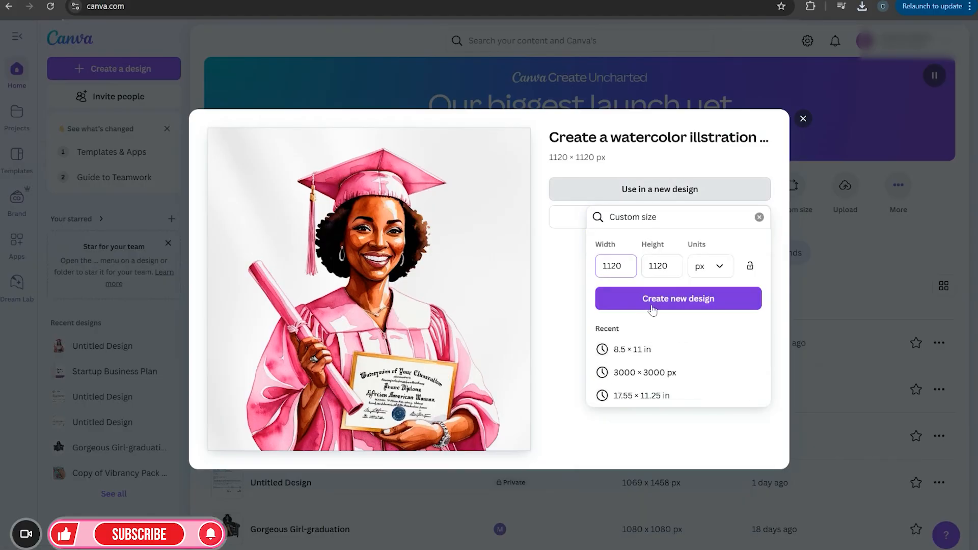
pyautogui.click(648, 301)
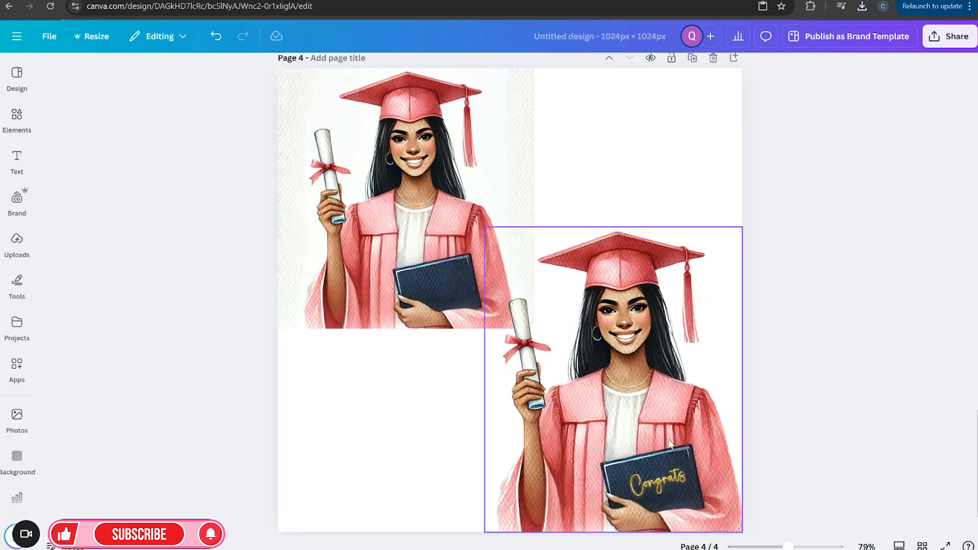
# Step: Add a blank page after page 4 and upload the five newest graduate images, one WEBP and four JPGs, from Downloads
pyautogui.click(733, 58)
pyautogui.click(17, 240)
pyautogui.click(179, 101)
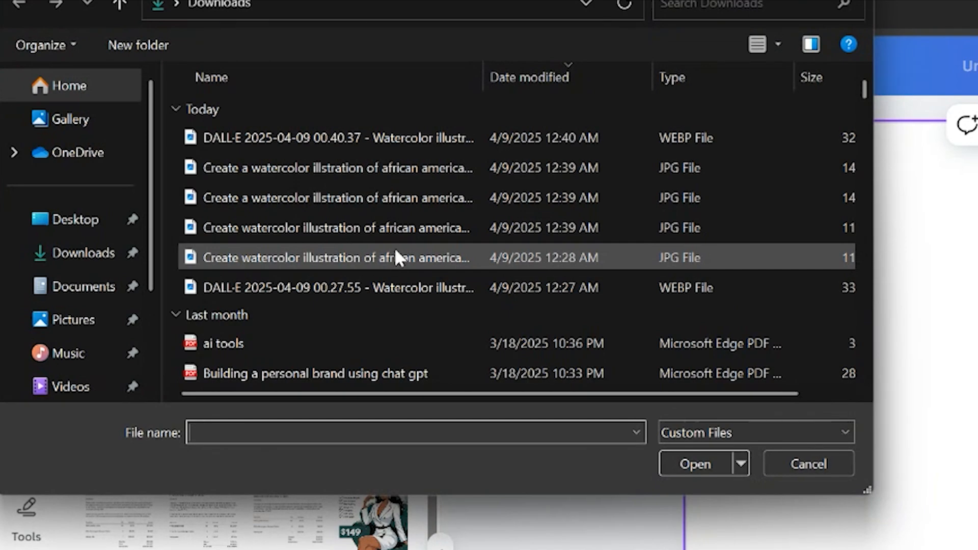
pyautogui.click(421, 140)
pyautogui.keyDown('ctrl'); pyautogui.click(429, 158); pyautogui.keyUp('ctrl')
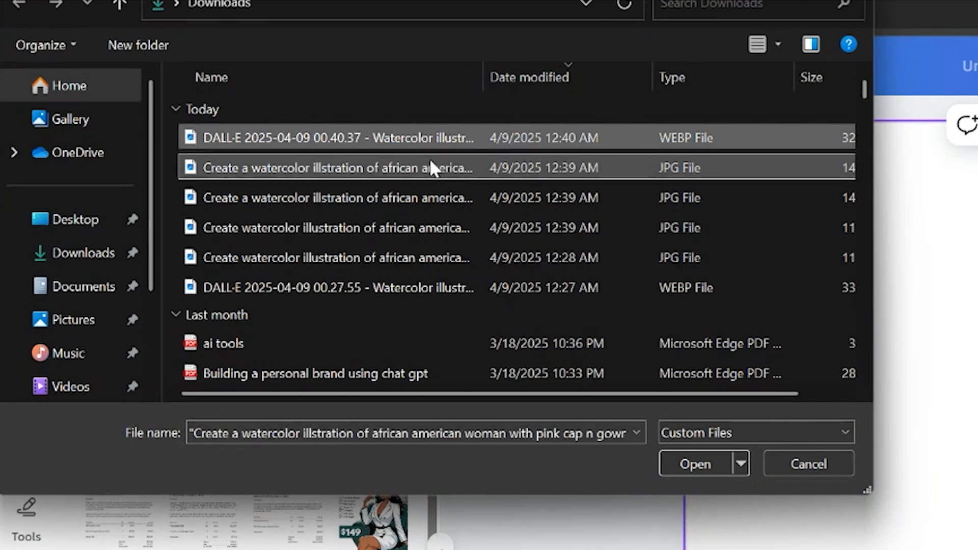
pyautogui.keyDown('ctrl'); pyautogui.click(429, 196); pyautogui.keyUp('ctrl')
pyautogui.keyDown('ctrl'); pyautogui.click(430, 217); pyautogui.keyUp('ctrl')
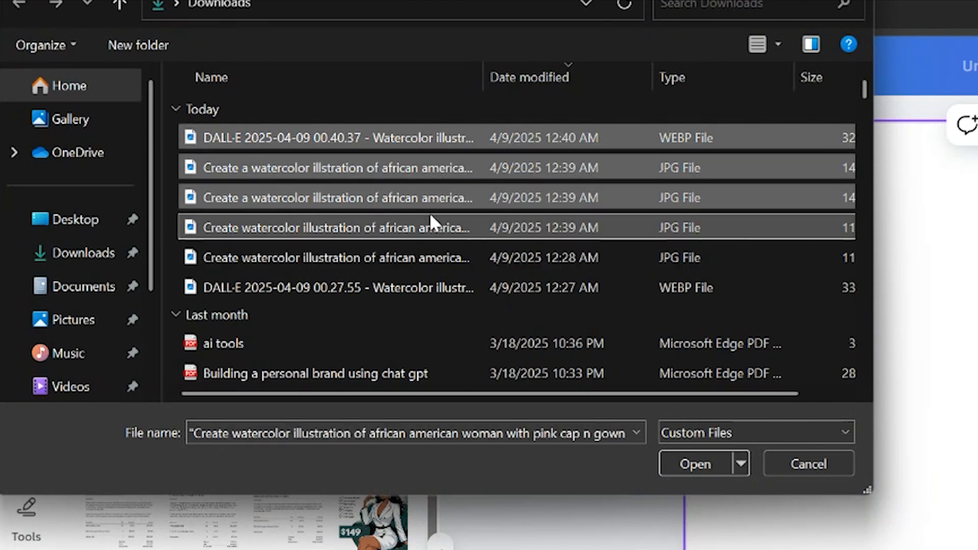
pyautogui.keyDown('ctrl'); pyautogui.click(478, 249); pyautogui.keyUp('ctrl')
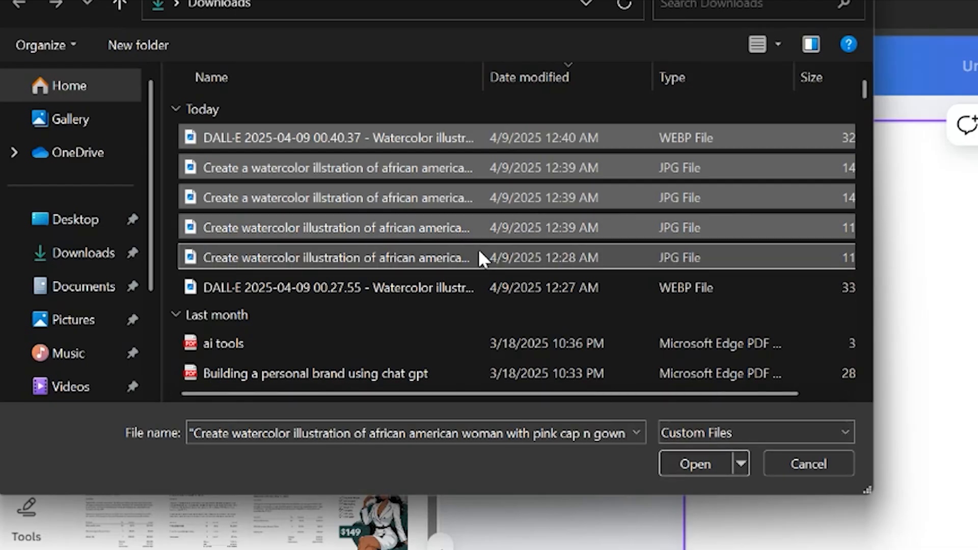
pyautogui.click(713, 461)
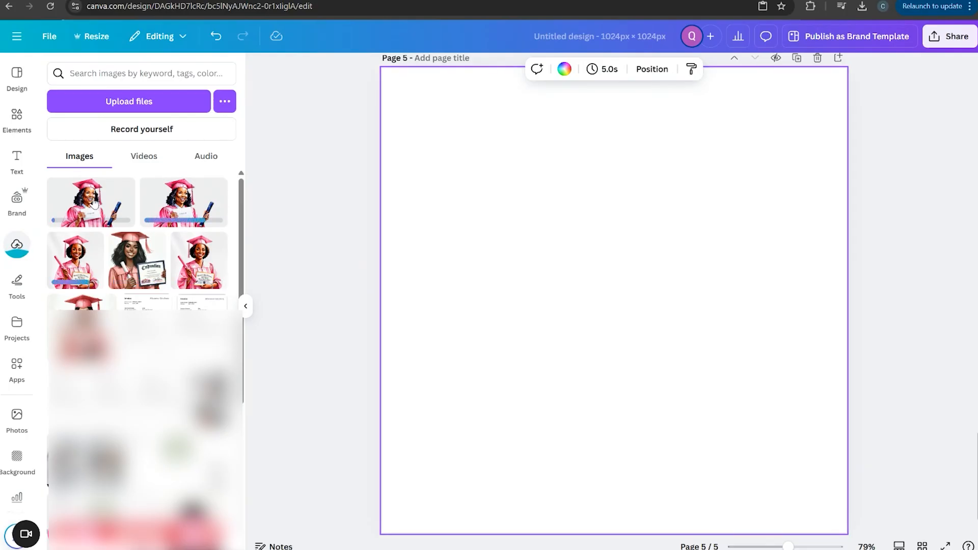
# Step: Examine the plain and the "Congrats" versions of the graduate illustration on page 4
pyautogui.scroll(5, 668, 259)
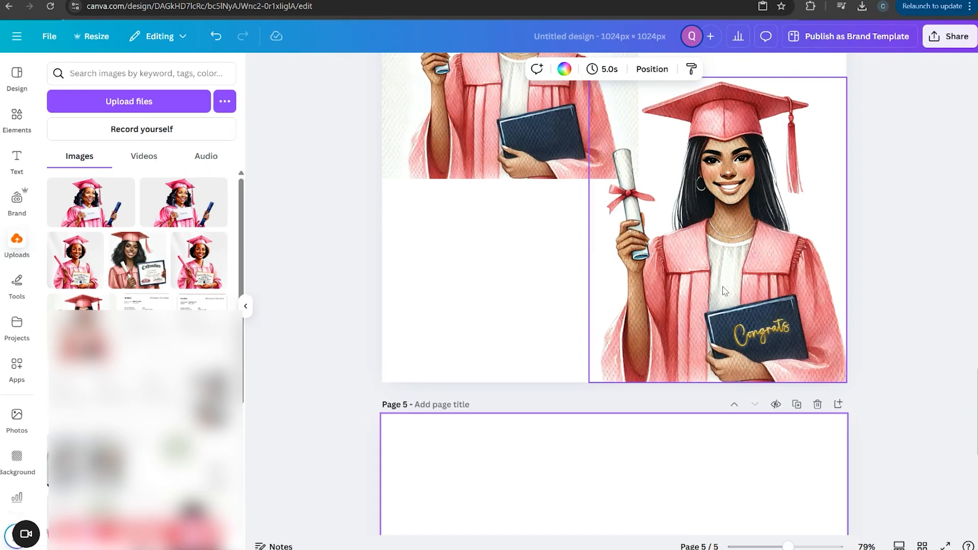
pyautogui.scroll(3, 611, 255)
pyautogui.click(495, 121)
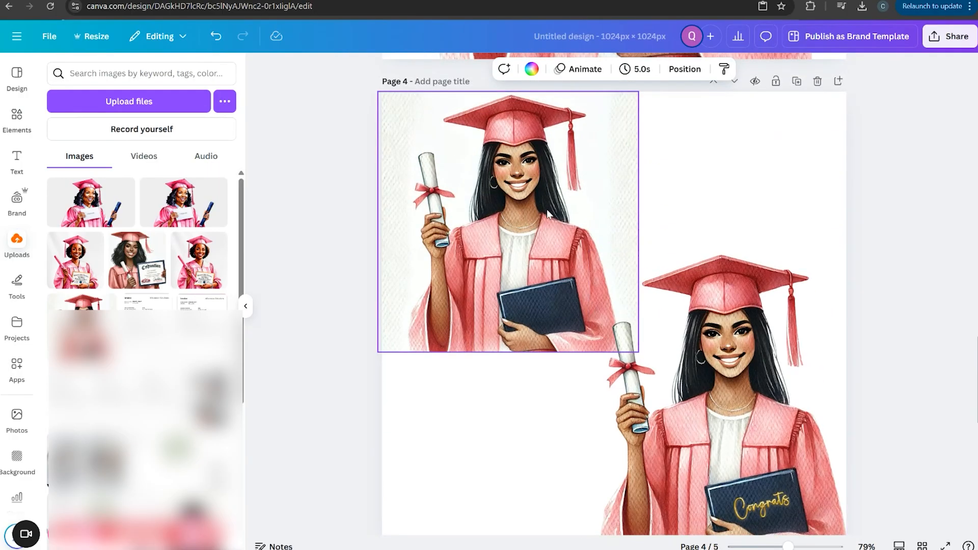
pyautogui.scroll(-1, 181, 278)
pyautogui.scroll(1, 194, 280)
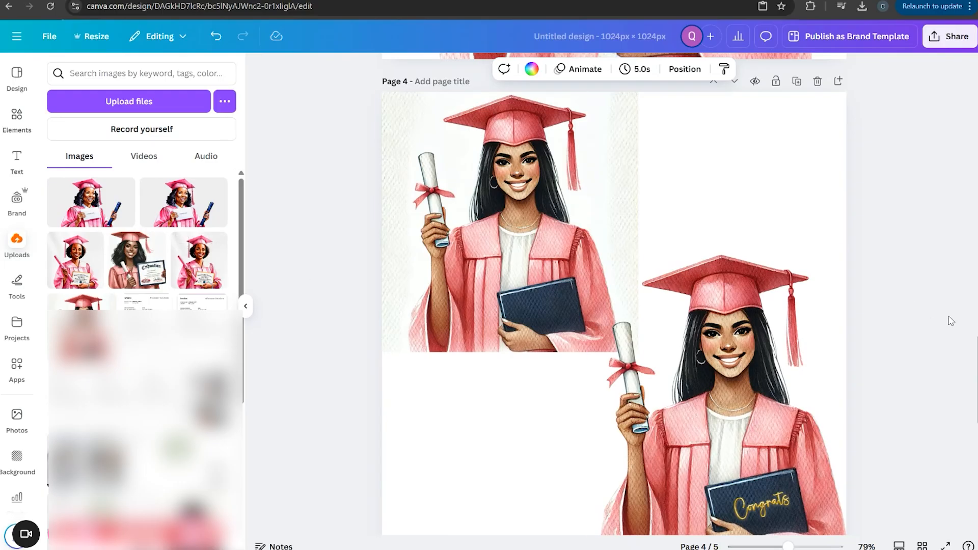
pyautogui.scroll(-2, 948, 320)
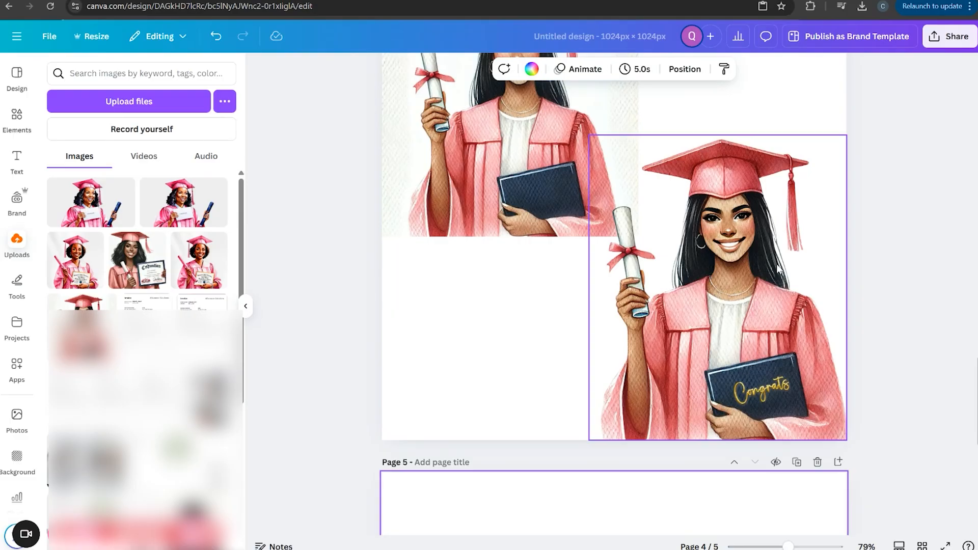
pyautogui.scroll(-5, 777, 258)
pyautogui.scroll(4, 770, 344)
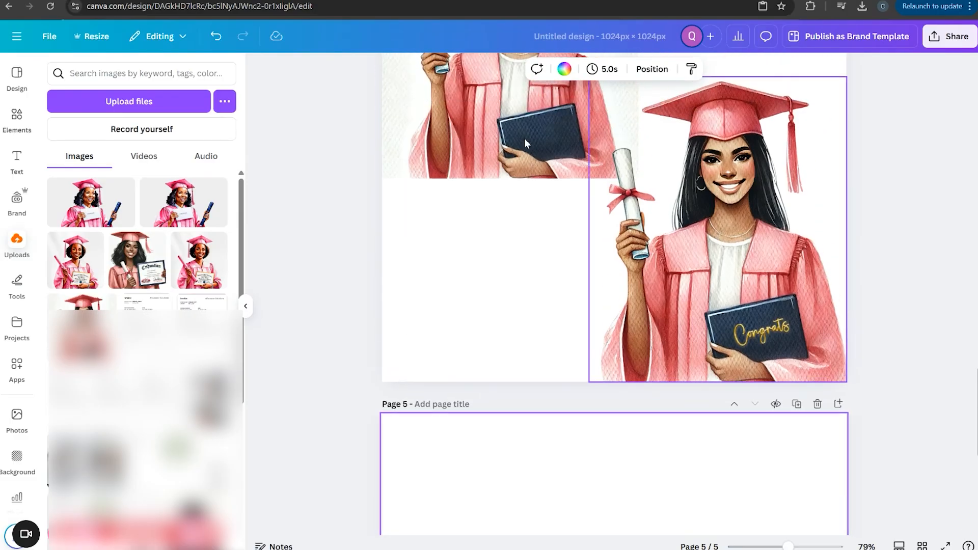
# Step: Place the uploaded graduate with the plain navy diploma cover on page 5 and enlarge the image to fill the page
pyautogui.scroll(-2, 780, 352)
pyautogui.click(81, 305)
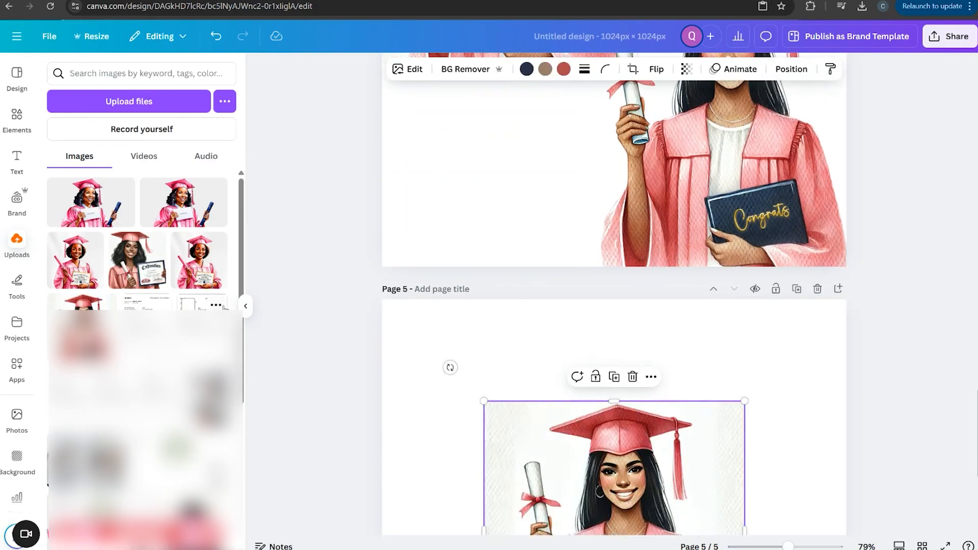
pyautogui.click(246, 306)
pyautogui.scroll(-3, 720, 408)
pyautogui.moveTo(558, 374); pyautogui.dragTo(456, 282)
pyautogui.scroll(-1, 757, 512)
pyautogui.moveTo(792, 546); pyautogui.dragTo(785, 546)
pyautogui.moveTo(534, 330); pyautogui.dragTo(696, 492)
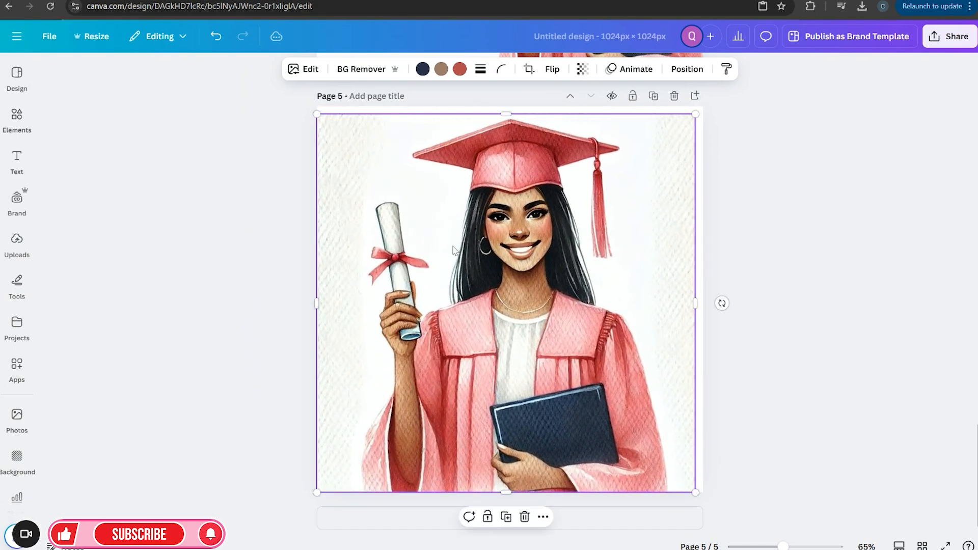
pyautogui.moveTo(695, 113); pyautogui.dragTo(703, 106)
# Step: Try replacing the navy tone of the graduate image with light pink and coral red
pyautogui.click(423, 68)
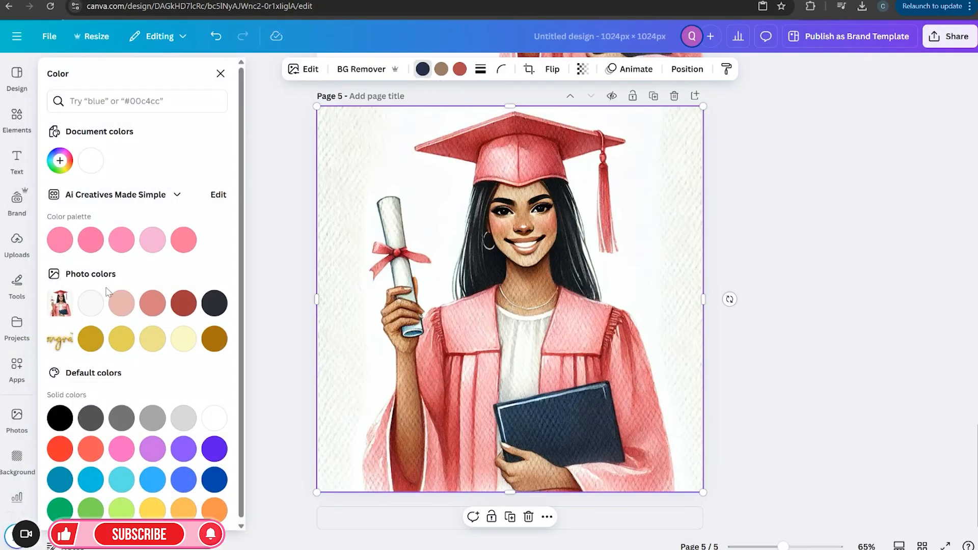
pyautogui.click(151, 245)
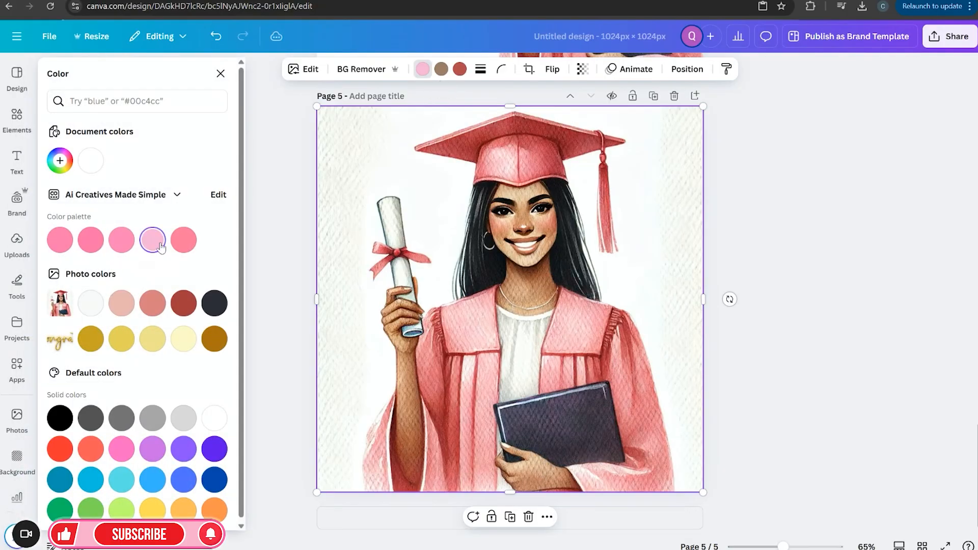
pyautogui.click(91, 449)
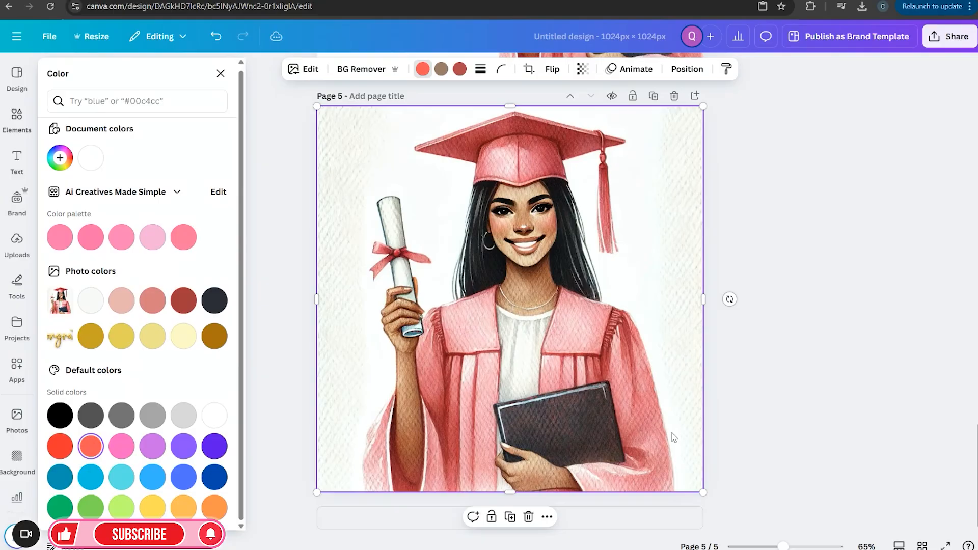
# Step: Try dark gray, light blue and brand pink for the image's red tone, and off-white for its brown tone
pyautogui.click(458, 69)
pyautogui.click(91, 417)
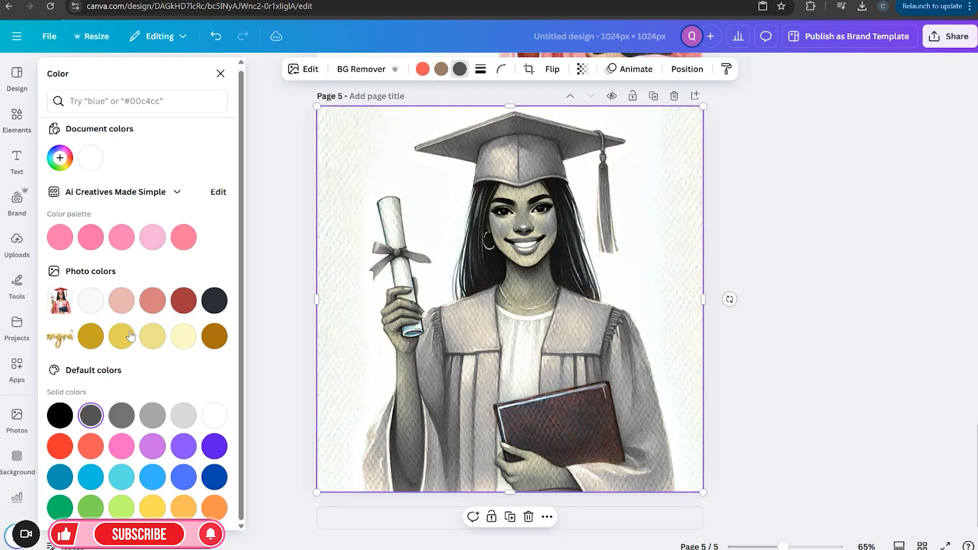
pyautogui.click(151, 483)
pyautogui.click(123, 240)
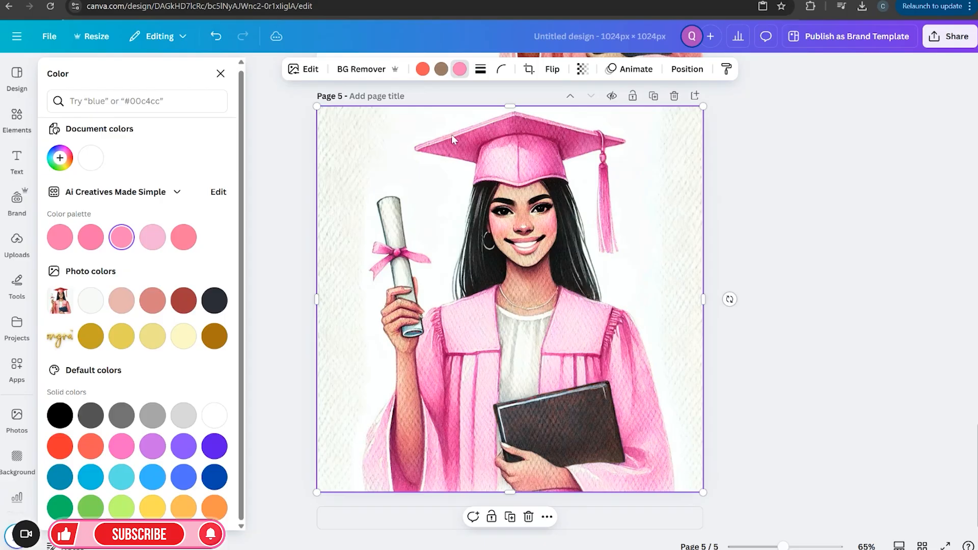
pyautogui.click(442, 70)
pyautogui.click(91, 301)
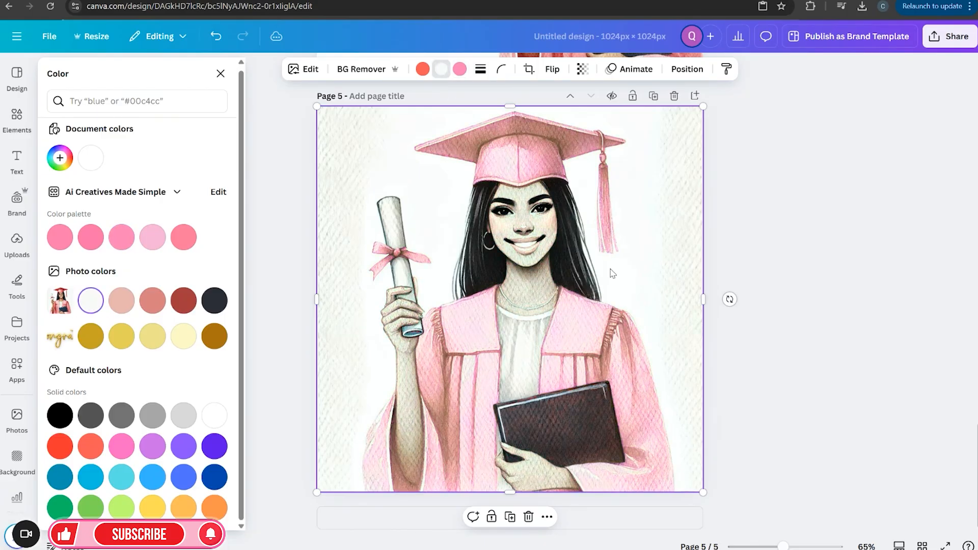
# Step: Undo the recent color replacements on the graduate image and close the color options
pyautogui.click(216, 38)
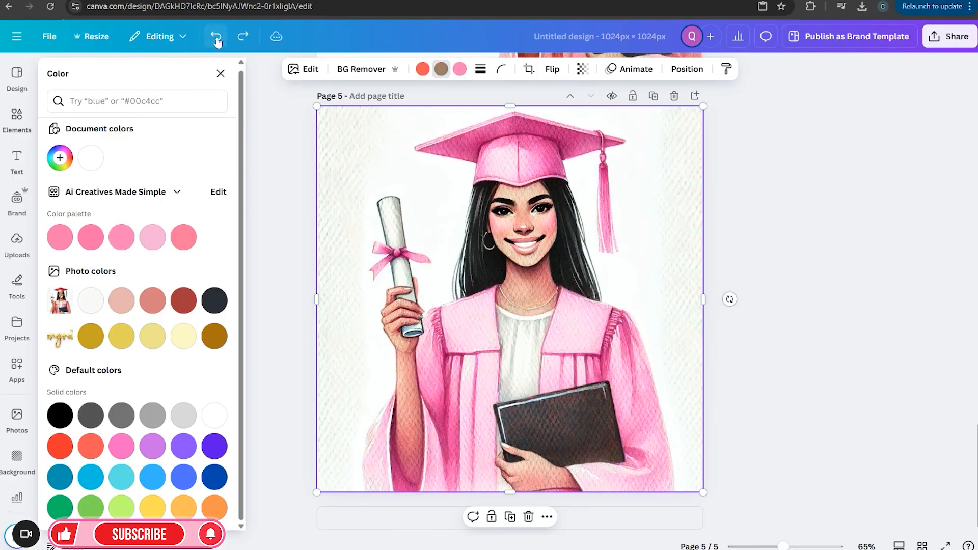
pyautogui.click(216, 38)
pyautogui.click(216, 37)
pyautogui.click(216, 38)
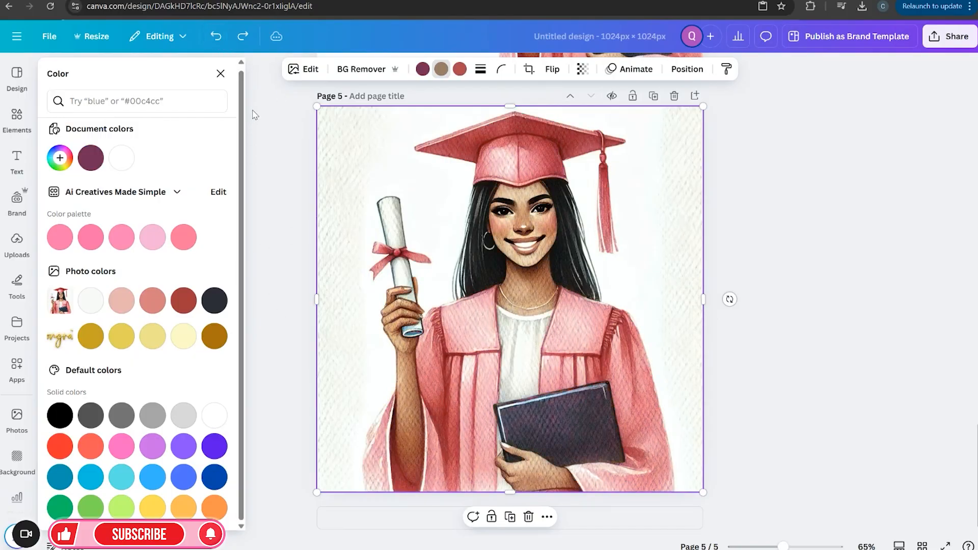
pyautogui.click(220, 74)
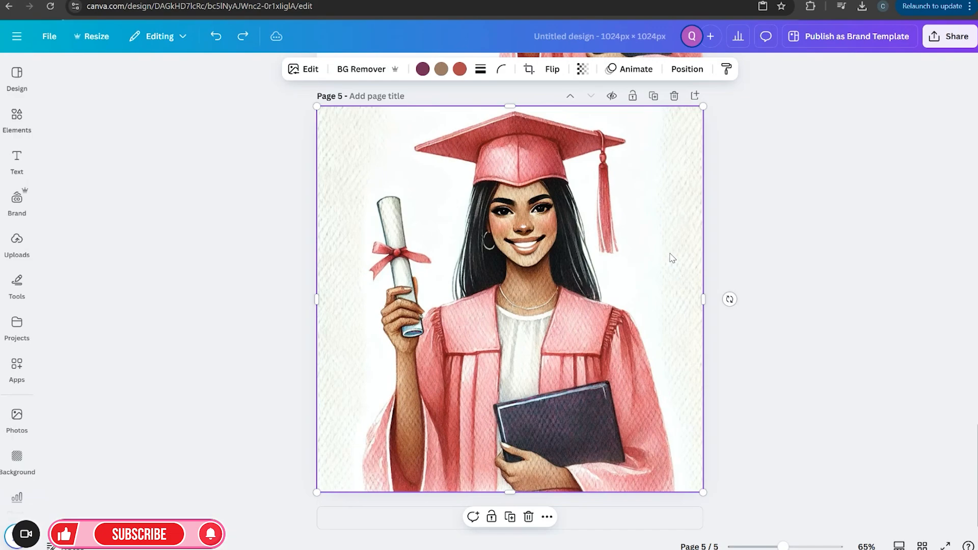
# Step: Examine the Magic Studio image-editing tools available for the graduate illustration
pyautogui.click(306, 71)
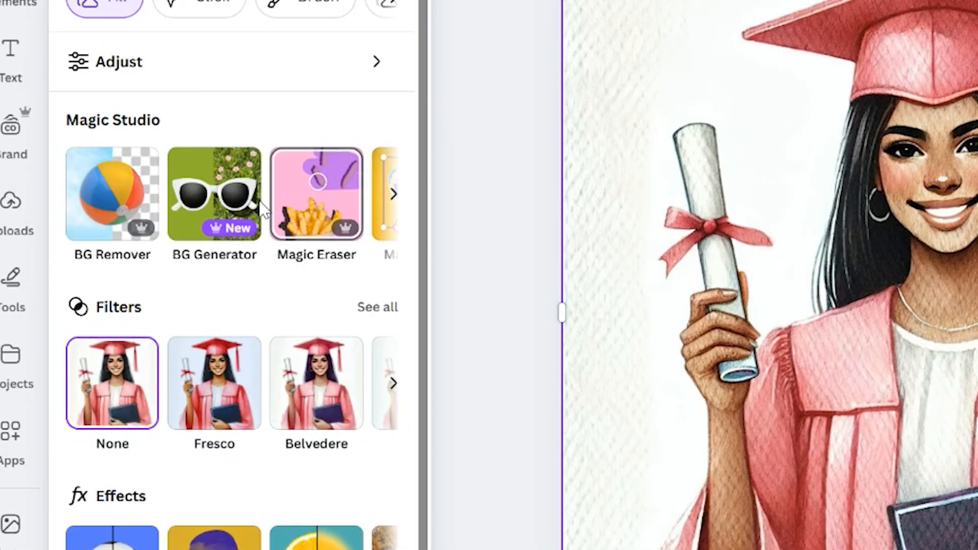
pyautogui.click(393, 194)
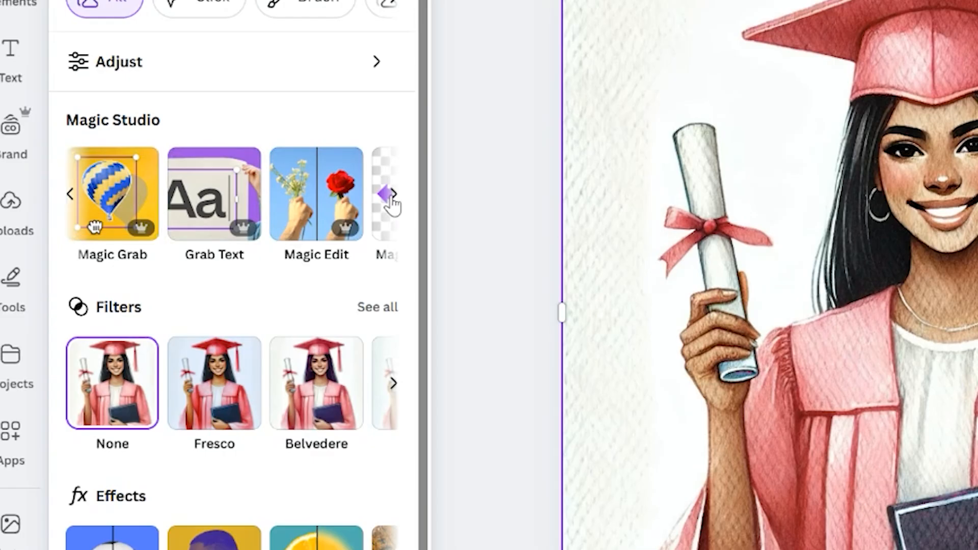
pyautogui.click(393, 196)
pyautogui.scroll(-1, 105, 204)
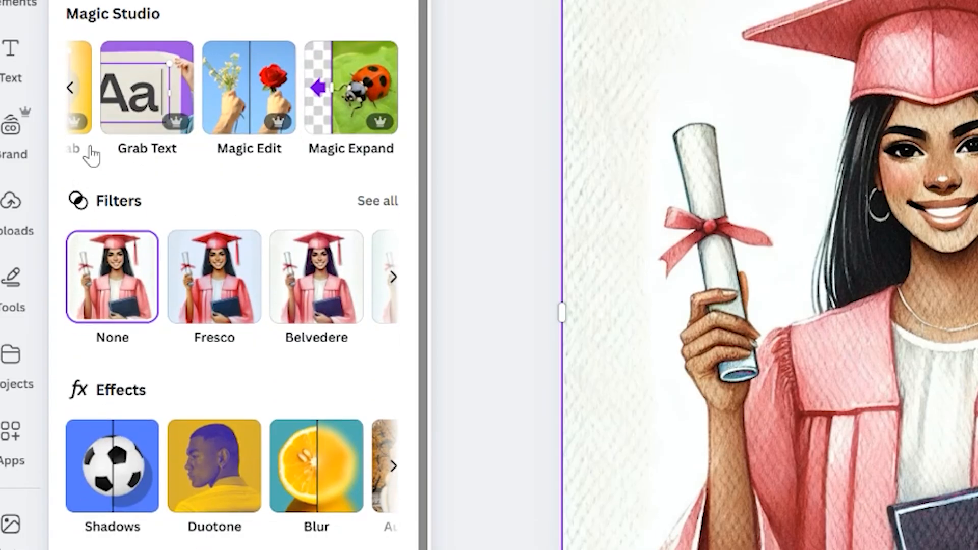
pyautogui.scroll(1, 136, 146)
pyautogui.click(69, 194)
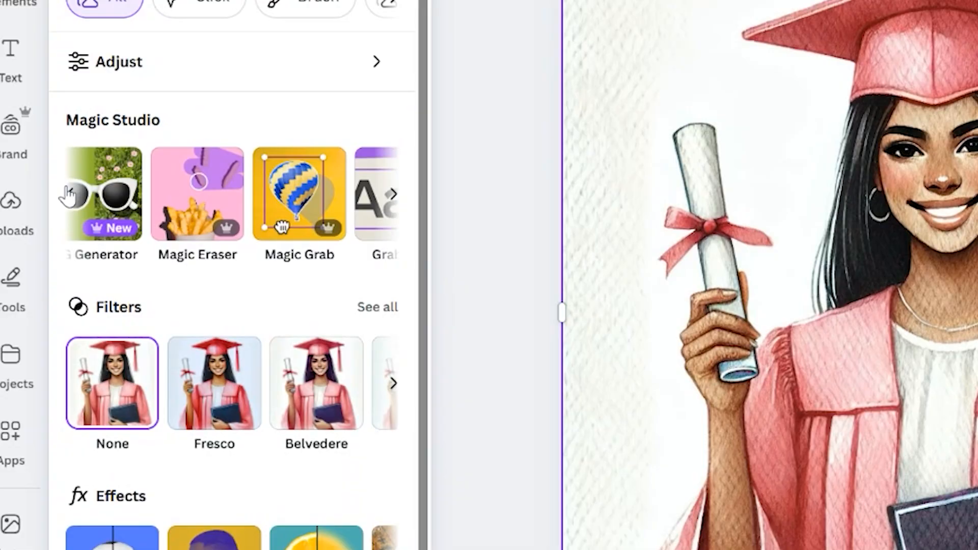
pyautogui.click(70, 194)
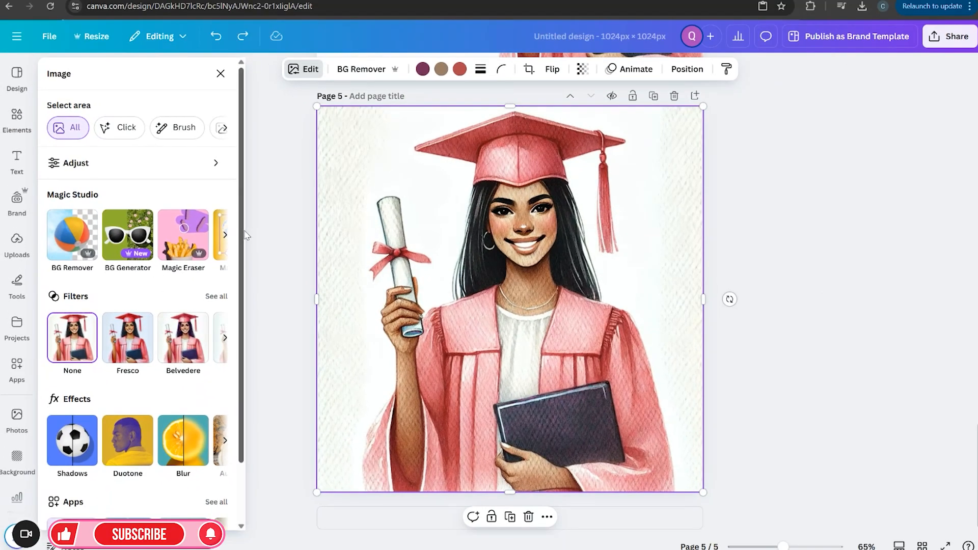
pyautogui.click(226, 237)
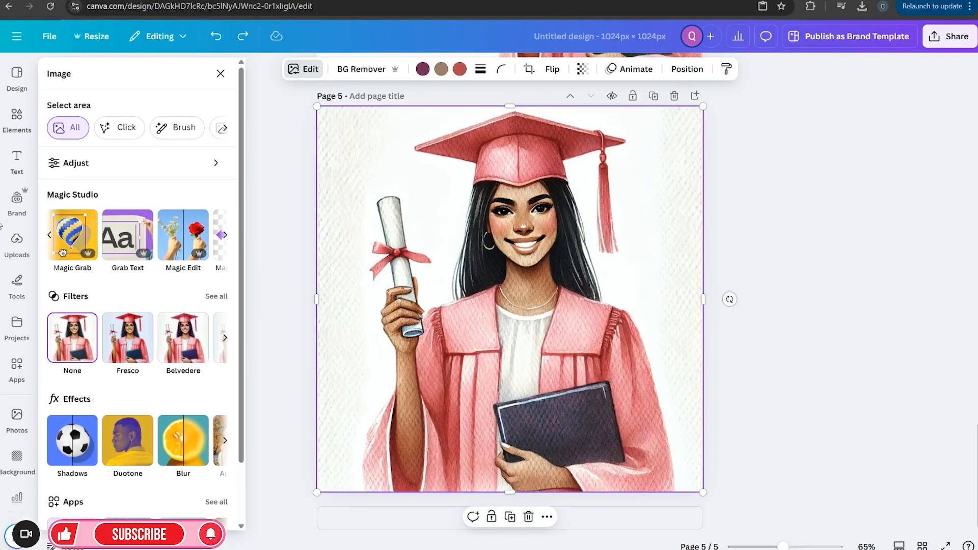
# Step: Search the design elements for "congrats"
pyautogui.click(11, 122)
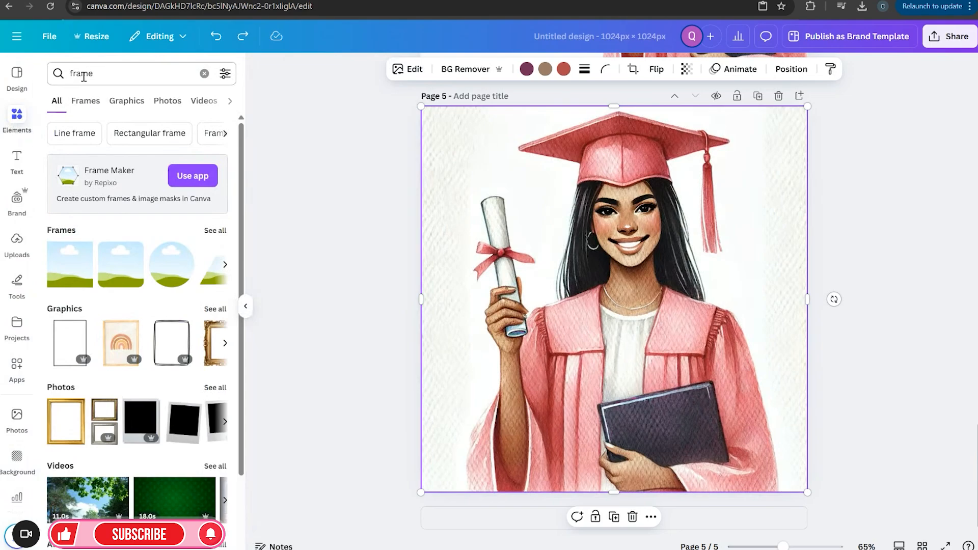
pyautogui.doubleClick(65, 68)
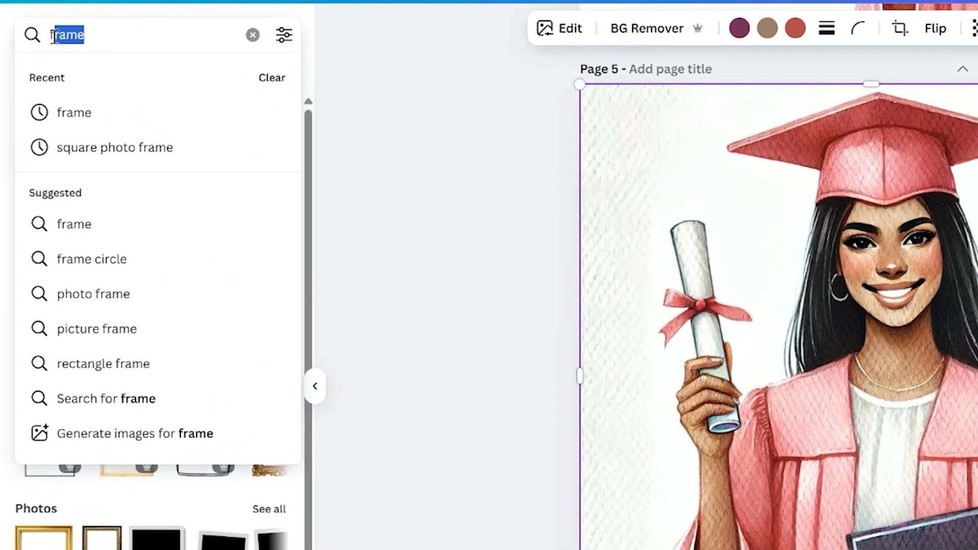
pyautogui.press('BackSpace')
pyautogui.write('co')
pyautogui.write('nf')
pyautogui.press('BackSpace')
pyautogui.write('gta')
pyautogui.press('BackSpace')
pyautogui.press('BackSpace')
pyautogui.write('r')
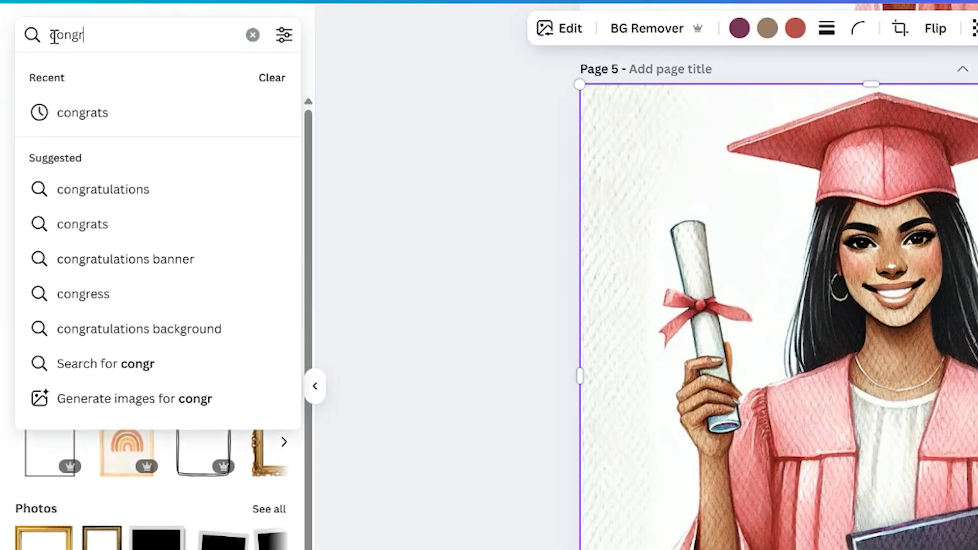
pyautogui.write('ats')
pyautogui.press('Return')
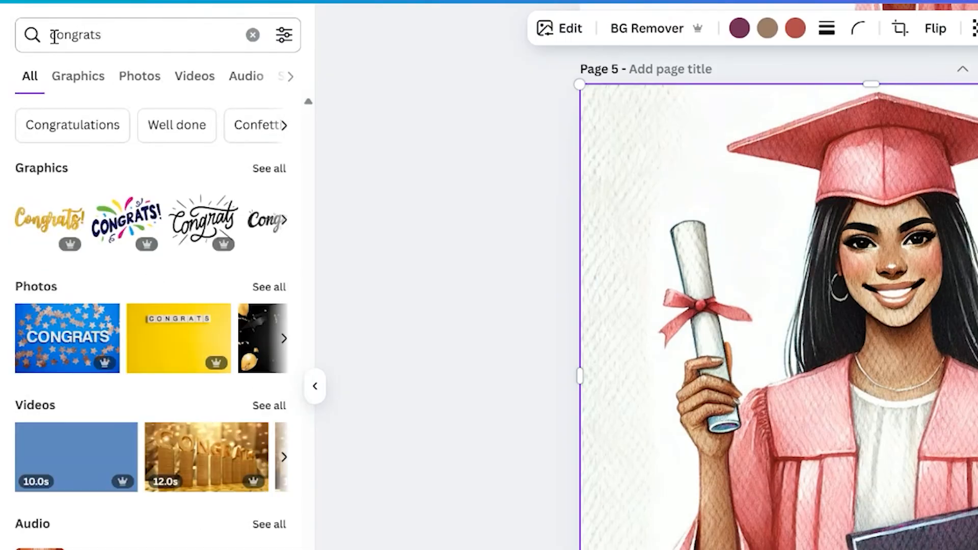
# Step: Add the black hand-lettered "Congrats" graphic with rays and shrink it to fit on the graduate's diploma cover
pyautogui.click(193, 231)
pyautogui.moveTo(887, 370); pyautogui.dragTo(977, 549)
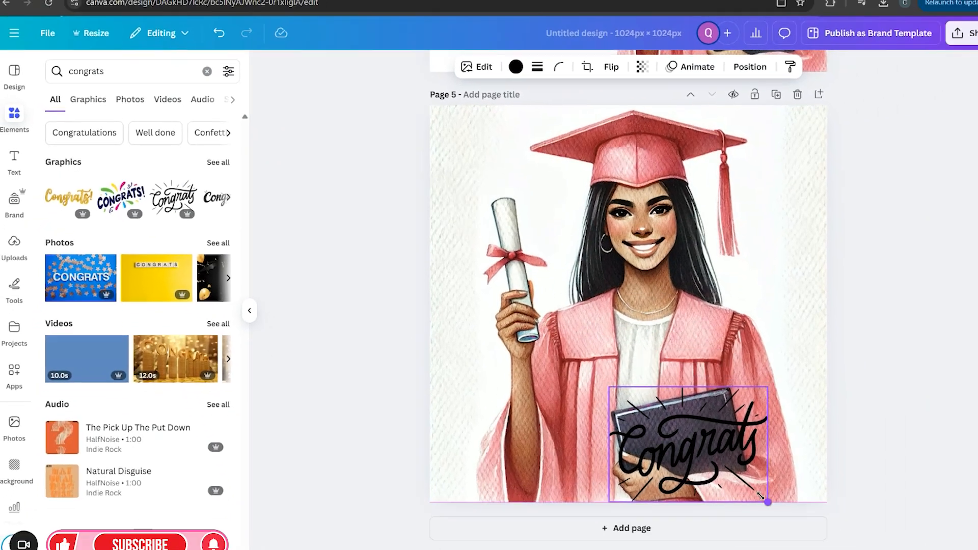
pyautogui.moveTo(760, 496); pyautogui.dragTo(698, 442)
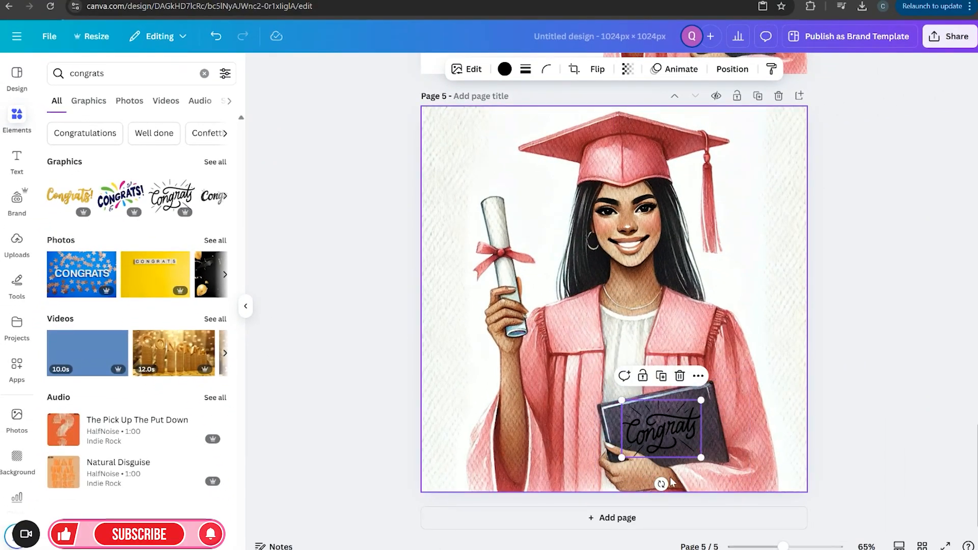
# Step: Tilt the "Congrats" graphic to match the diploma cover's angle, position it on the cover and recolor it white
pyautogui.moveTo(661, 484); pyautogui.dragTo(675, 482)
pyautogui.moveTo(667, 430); pyautogui.dragTo(687, 431)
pyautogui.click(503, 69)
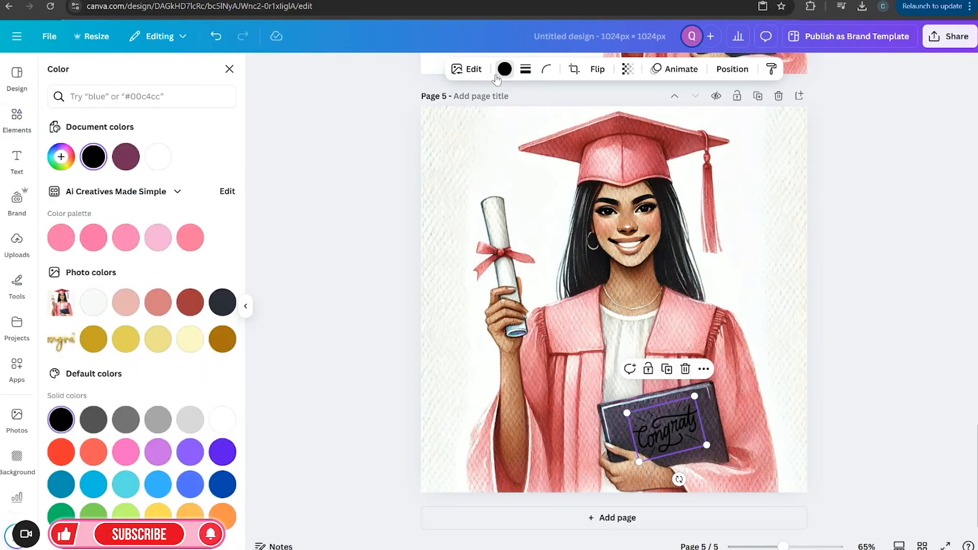
pyautogui.click(159, 158)
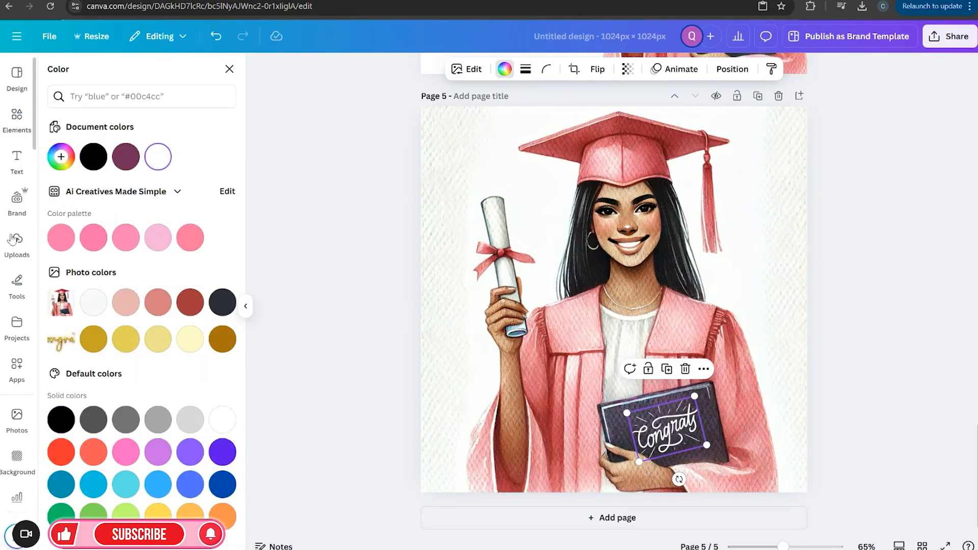
pyautogui.click(7, 155)
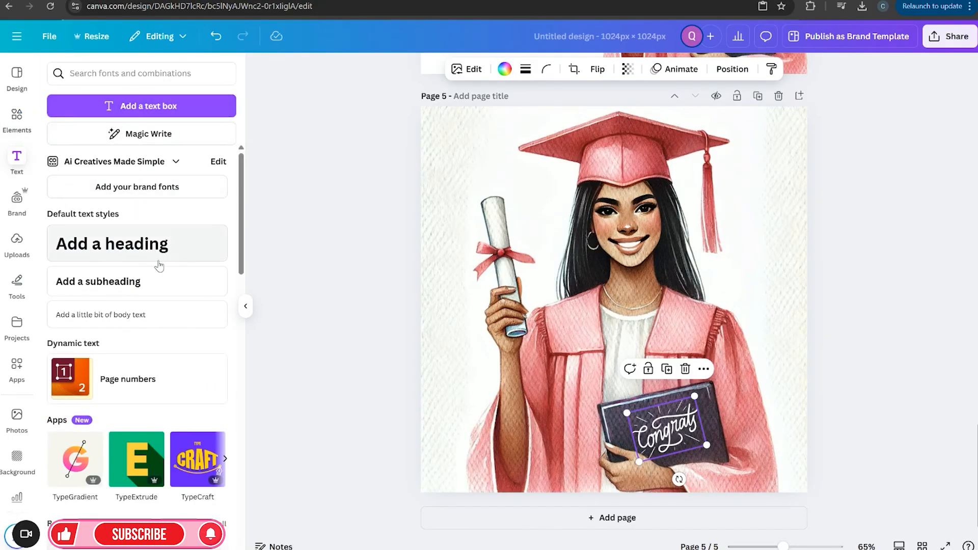
pyautogui.click(245, 306)
pyautogui.moveTo(602, 446); pyautogui.dragTo(590, 433)
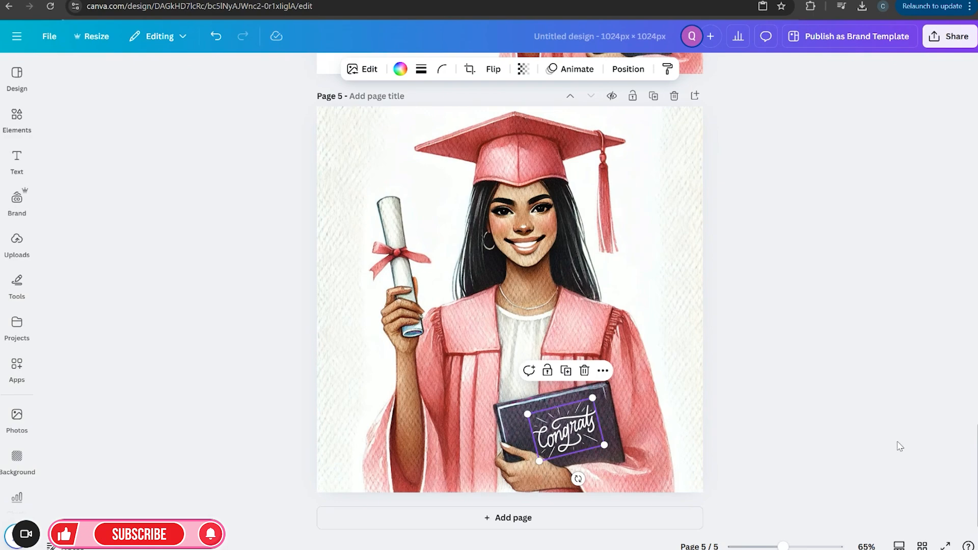
# Step: Set the transparency of the white "Congrats" graphic on the diploma cover to 77
pyautogui.click(898, 445)
pyautogui.click(584, 426)
pyautogui.click(522, 70)
pyautogui.moveTo(548, 119); pyautogui.dragTo(531, 124)
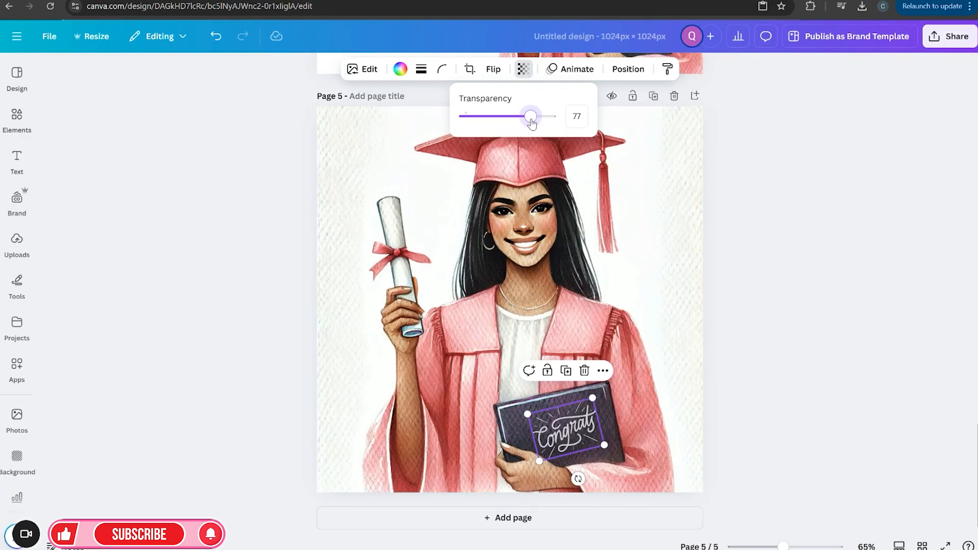
pyautogui.click(897, 282)
pyautogui.click(892, 280)
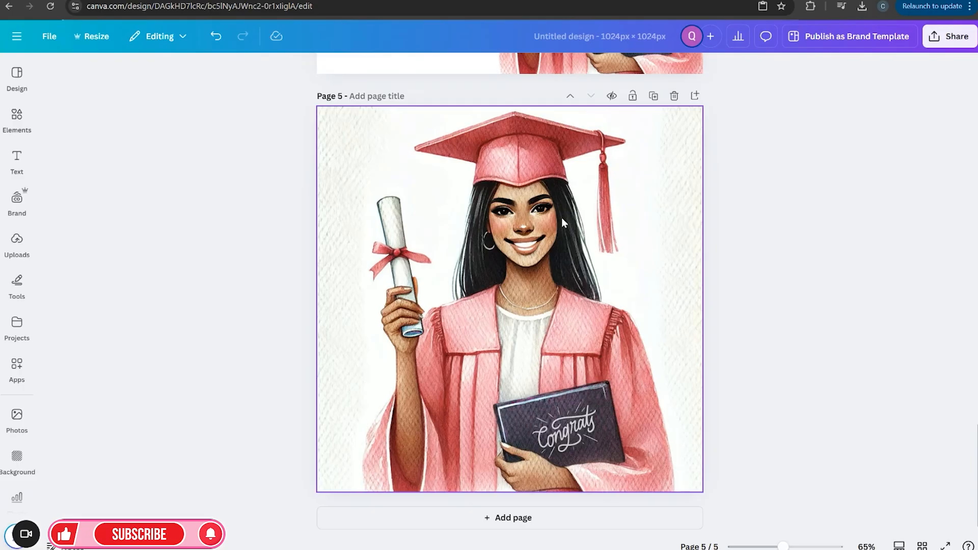
# Step: Inspect the semi-transparent "Congrats" lettering on the graduate's diploma cover at closer zoom
pyautogui.click(579, 450)
pyautogui.click(571, 431)
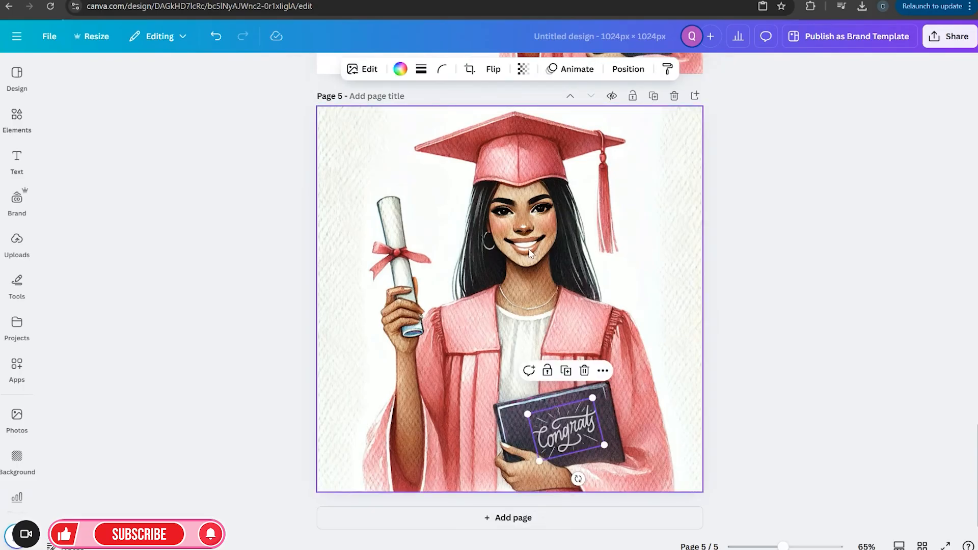
pyautogui.click(529, 73)
pyautogui.click(810, 395)
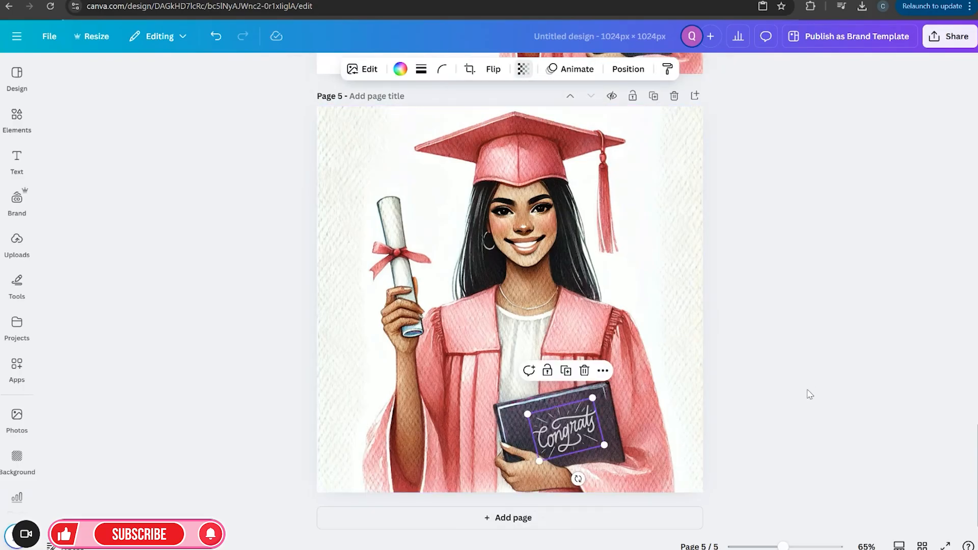
pyautogui.click(802, 413)
pyautogui.moveTo(784, 546); pyautogui.dragTo(788, 546)
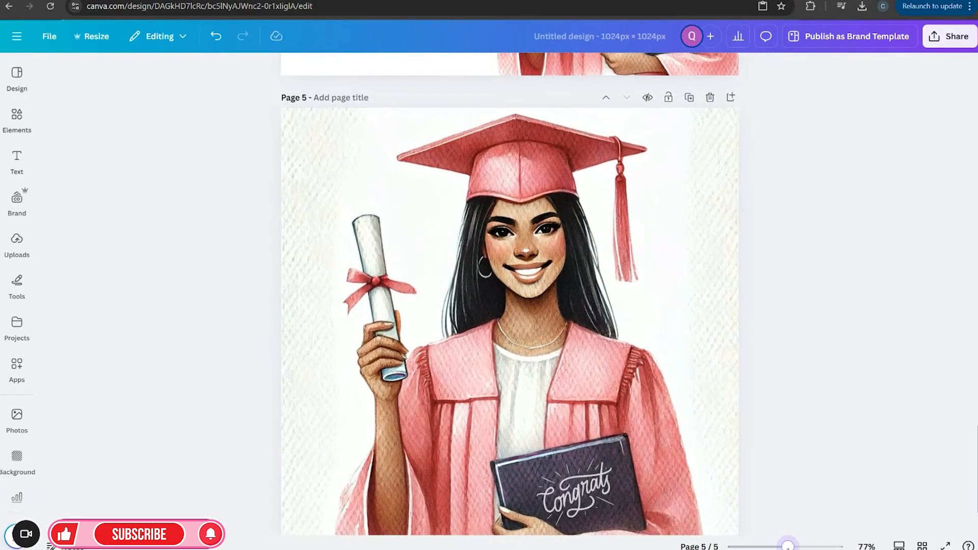
pyautogui.scroll(1, 747, 451)
pyautogui.scroll(-2, 747, 451)
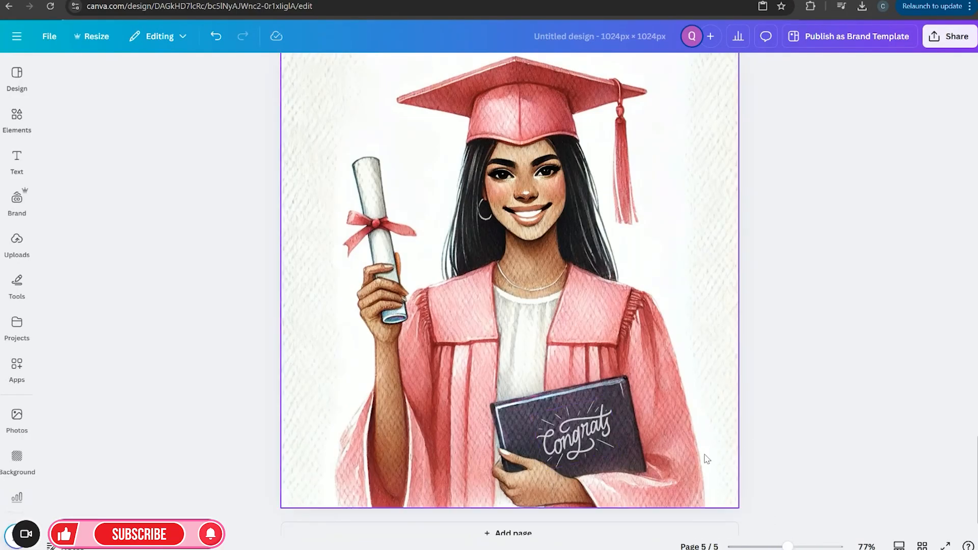
pyautogui.moveTo(792, 547); pyautogui.dragTo(783, 546)
pyautogui.scroll(1, 781, 534)
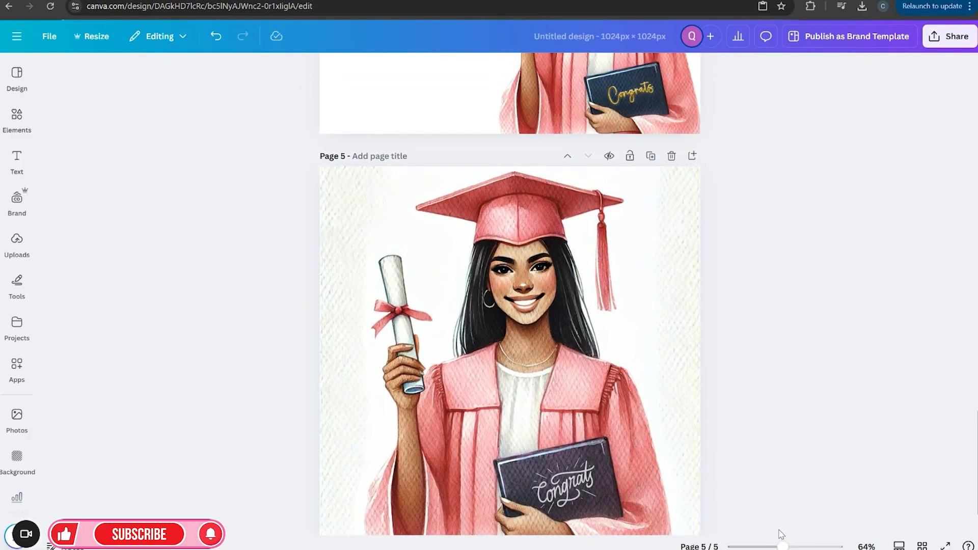
pyautogui.scroll(-1, 540, 350)
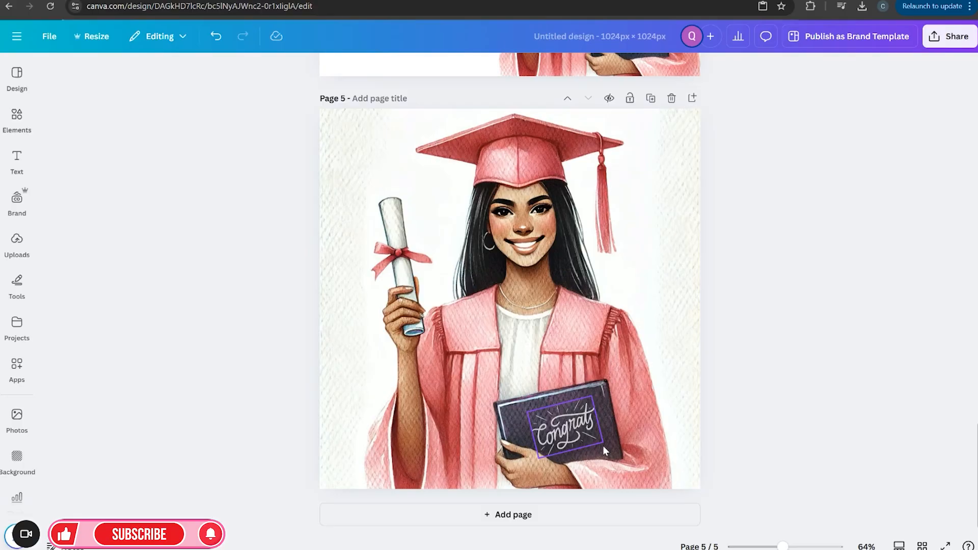
# Step: Try removing the background of the page 5 graduate image, and undo the removal
pyautogui.click(681, 235)
pyautogui.click(302, 69)
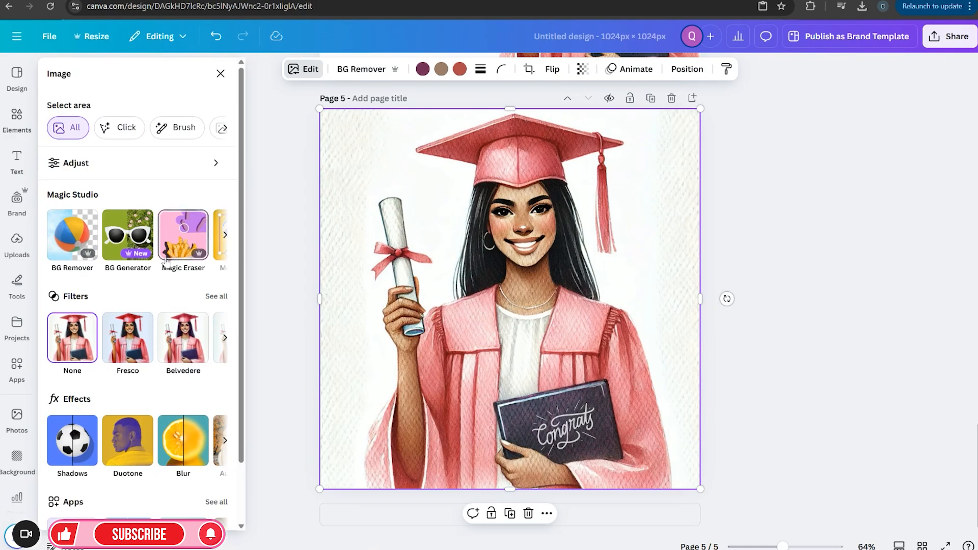
pyautogui.click(224, 237)
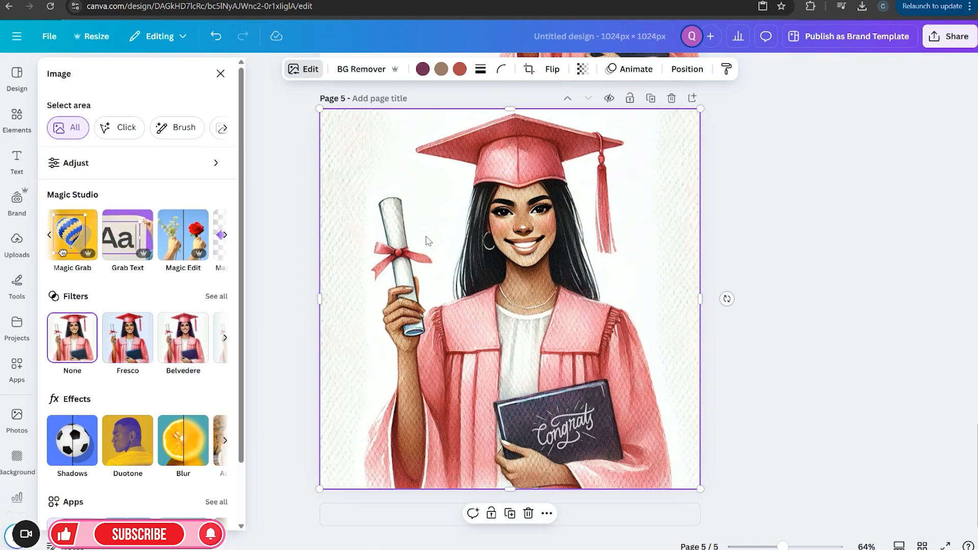
pyautogui.click(374, 72)
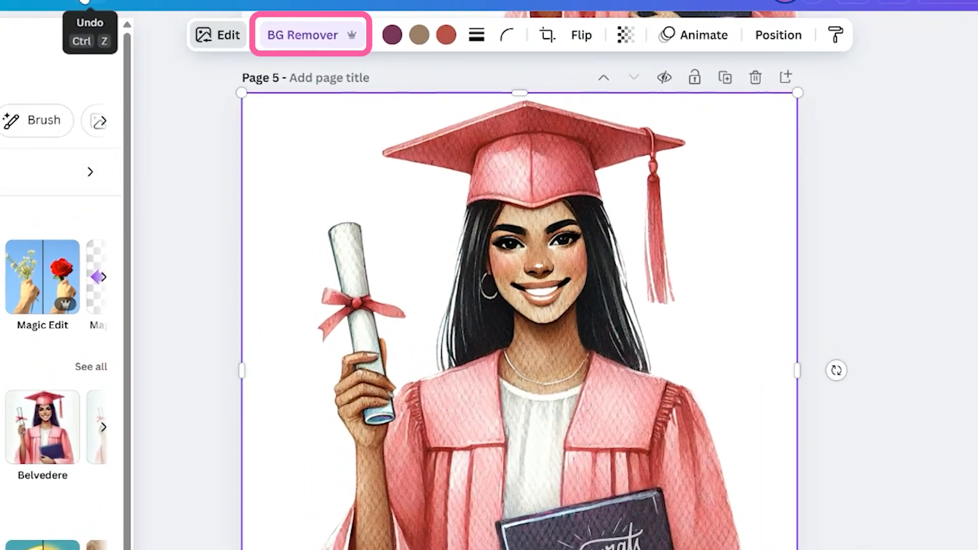
pyautogui.click(213, 44)
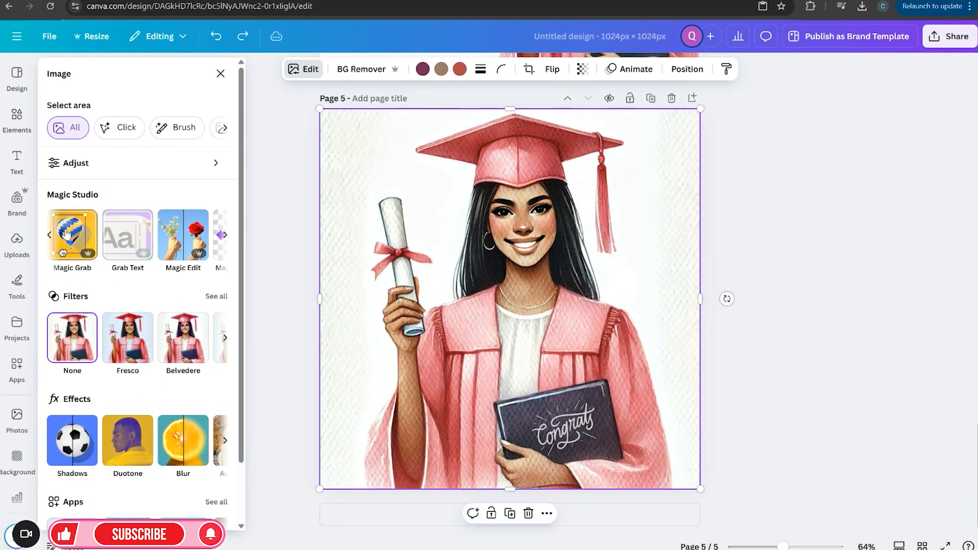
# Step: Try to extract text from the page 5 graduate image with Grab Text
pyautogui.click(51, 234)
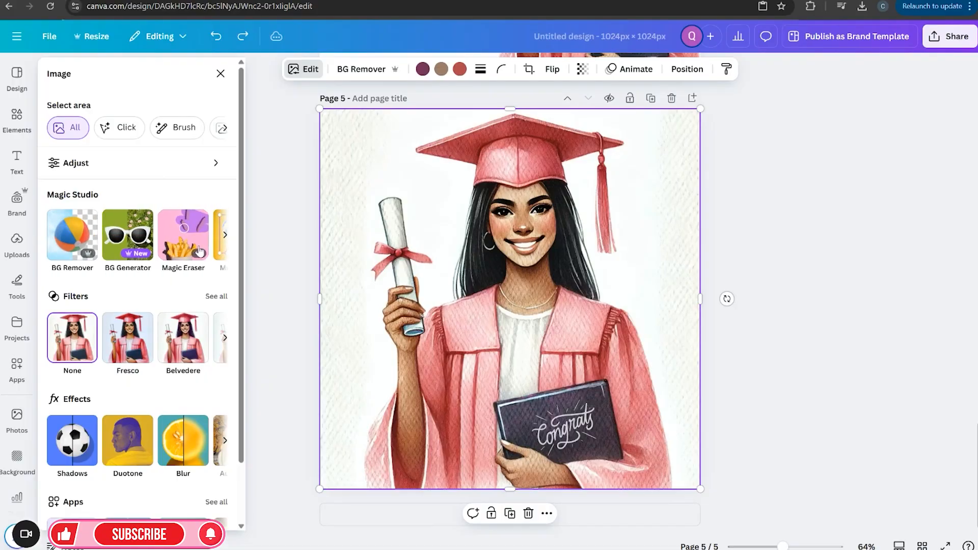
pyautogui.click(224, 235)
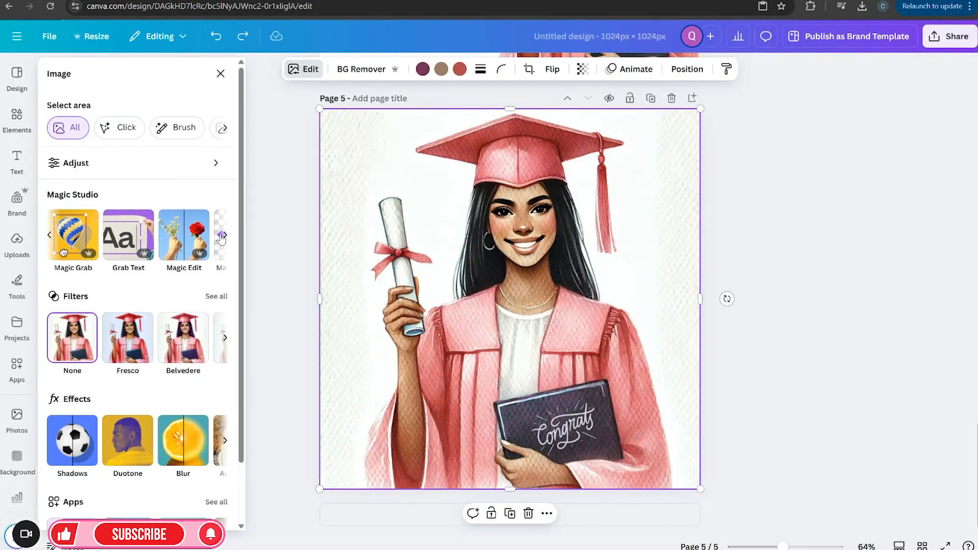
pyautogui.click(127, 233)
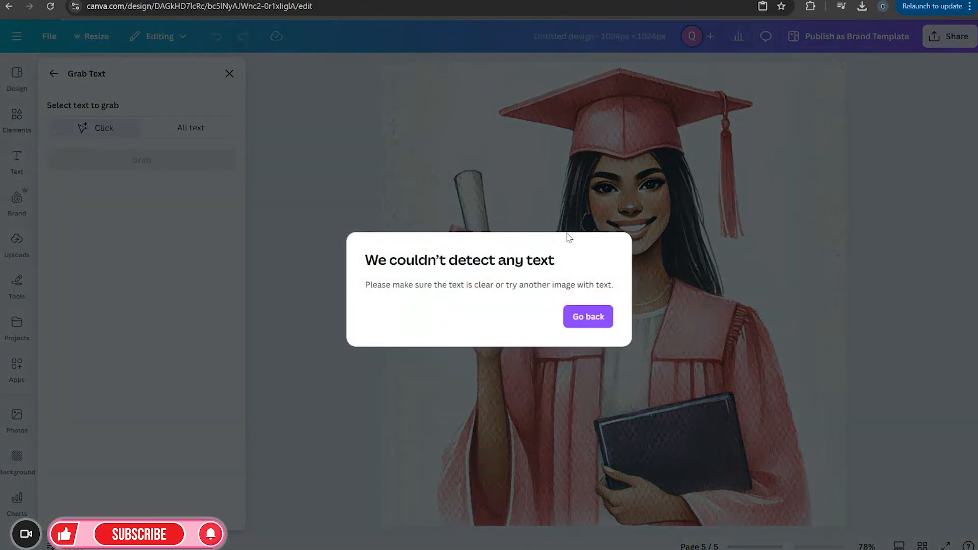
pyautogui.click(581, 316)
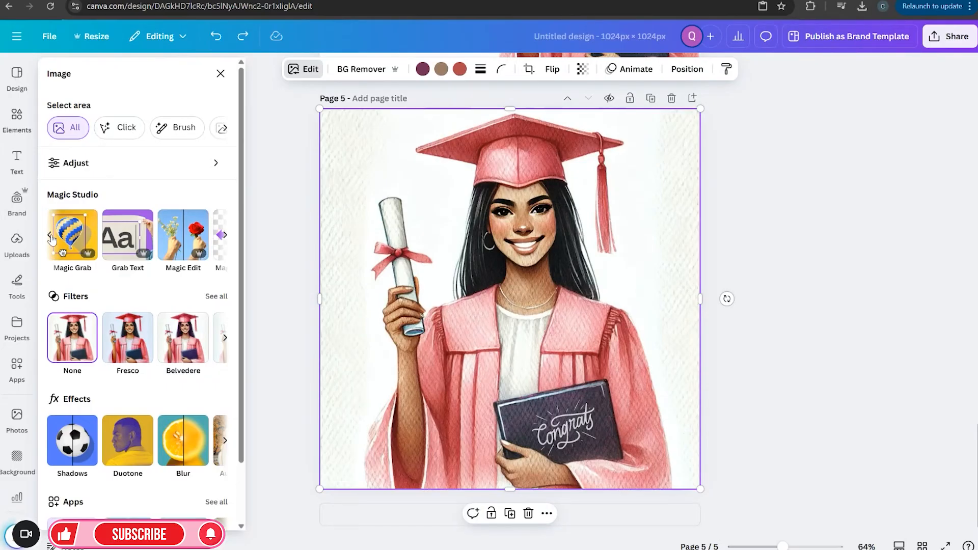
# Step: Remove the background from the page 5 graduate image
pyautogui.click(50, 236)
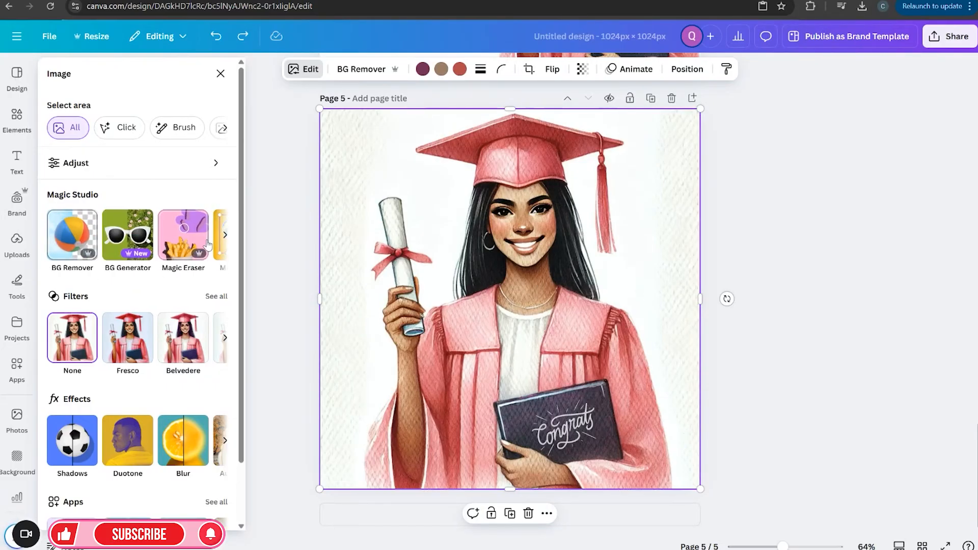
pyautogui.click(225, 236)
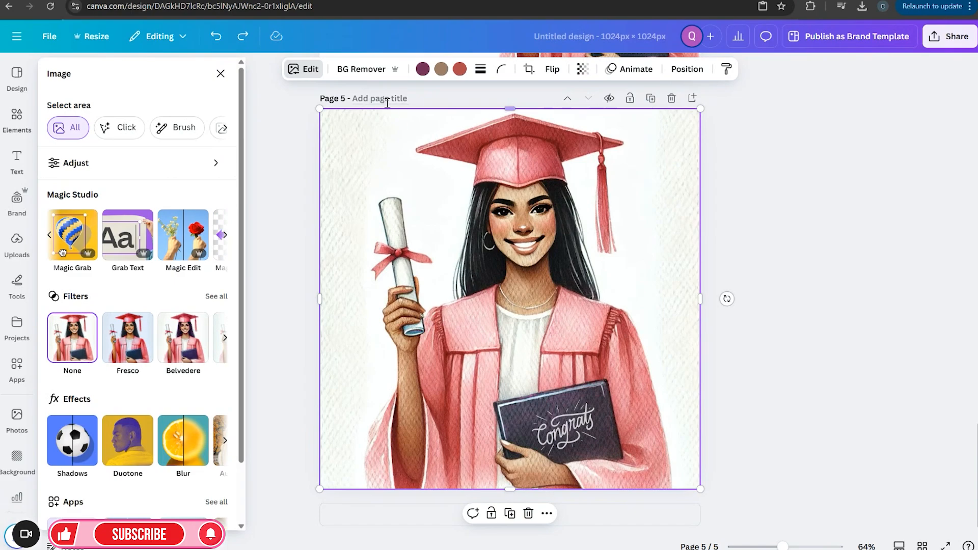
pyautogui.click(361, 69)
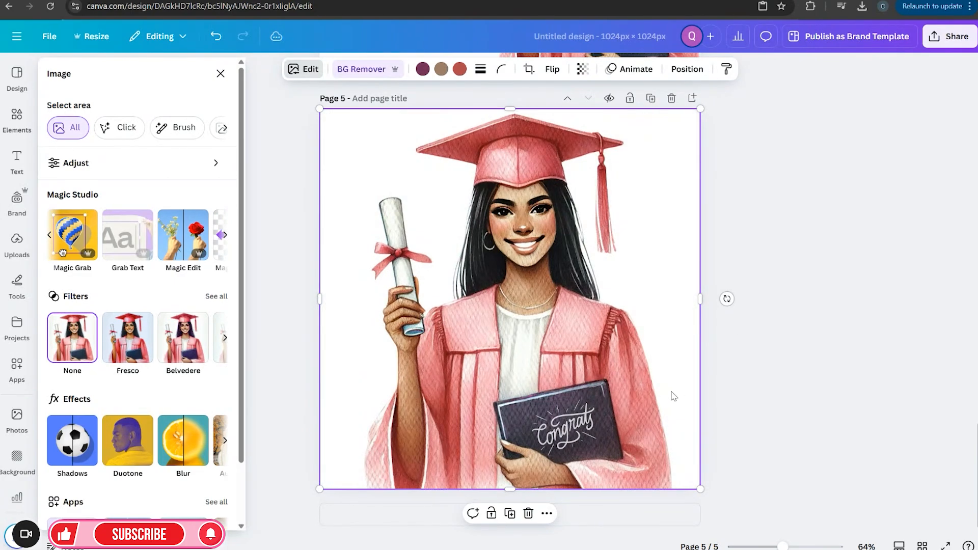
# Step: Add a blank page after page 5 and place the uploaded image of the graduate with a white card and navy diploma tube
pyautogui.click(692, 98)
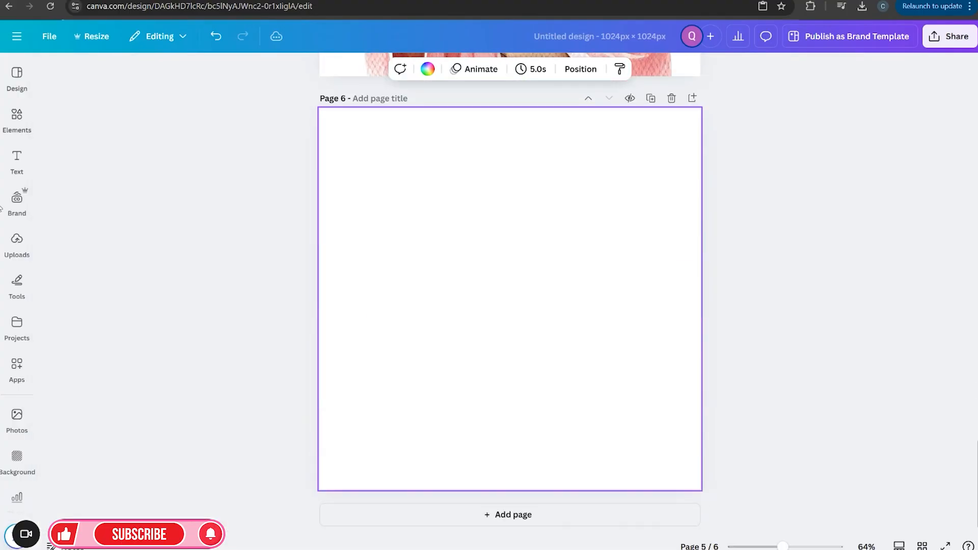
pyautogui.click(16, 244)
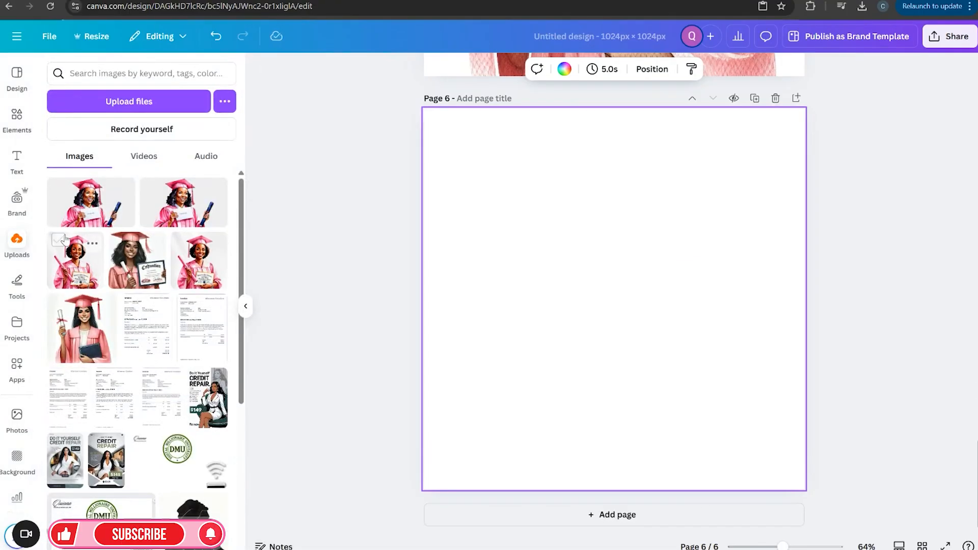
pyautogui.click(89, 209)
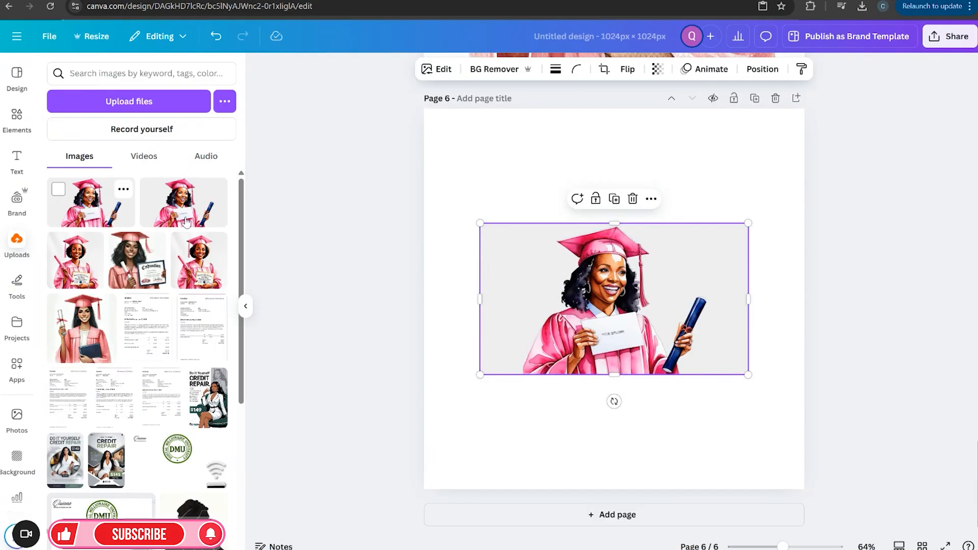
pyautogui.click(246, 306)
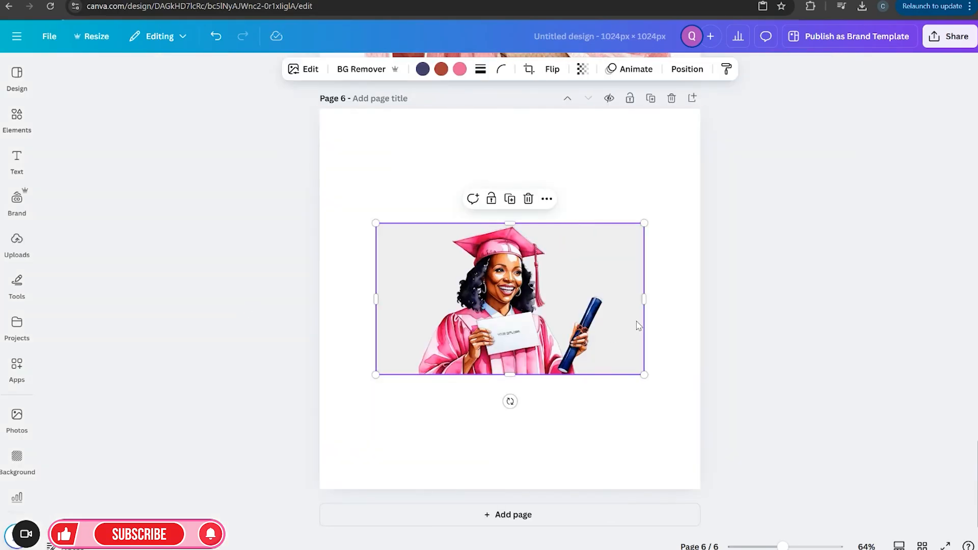
# Step: Enlarge the graduate image on page 6 beyond the page's side edges and center the woman vertically on the page
pyautogui.moveTo(645, 223); pyautogui.dragTo(701, 191)
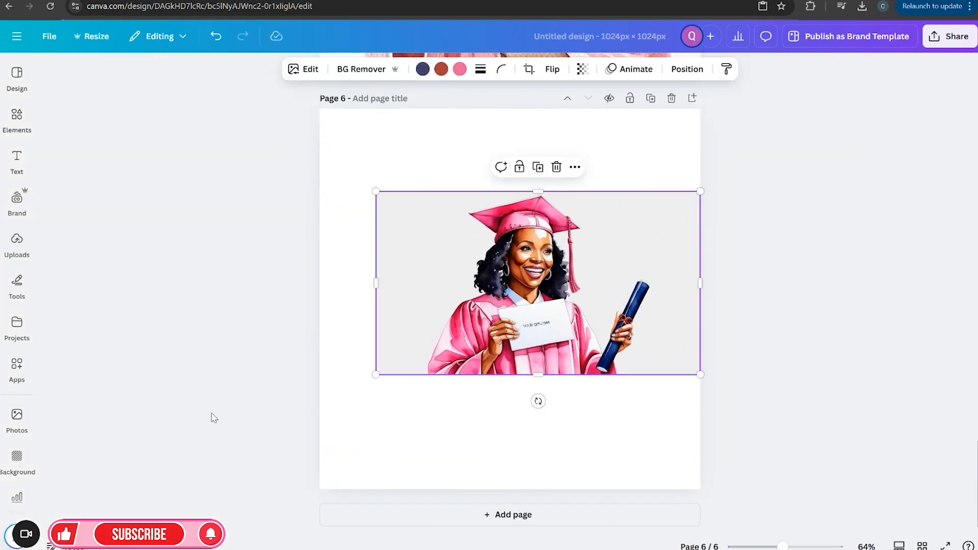
pyautogui.moveTo(376, 374); pyautogui.dragTo(226, 460)
pyautogui.moveTo(440, 389); pyautogui.dragTo(478, 394)
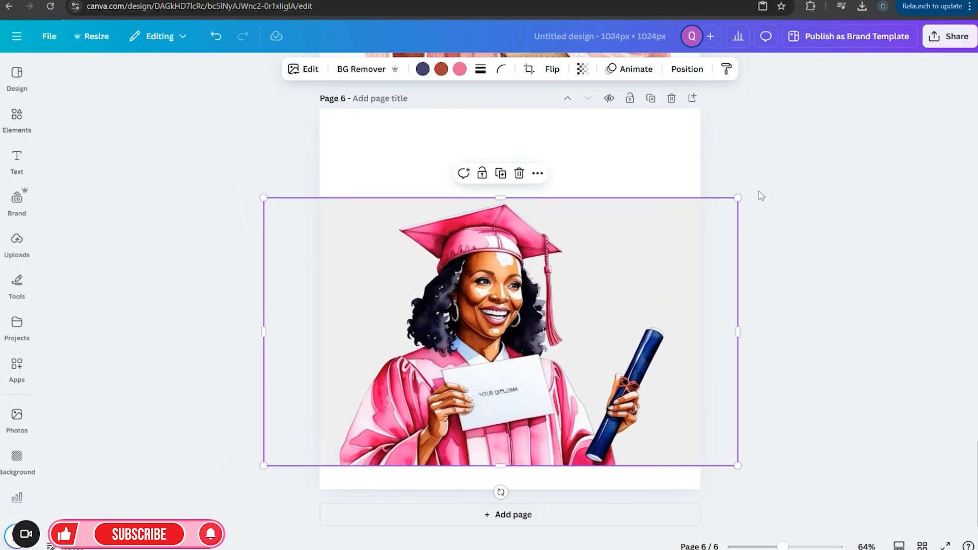
pyautogui.moveTo(738, 198); pyautogui.dragTo(761, 157)
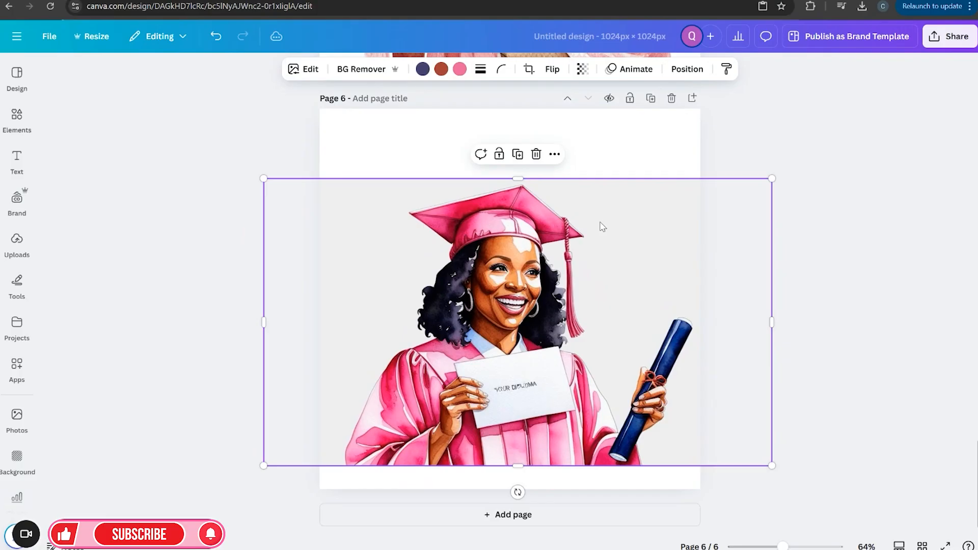
pyautogui.click(938, 261)
pyautogui.click(644, 284)
pyautogui.moveTo(643, 283); pyautogui.dragTo(644, 267)
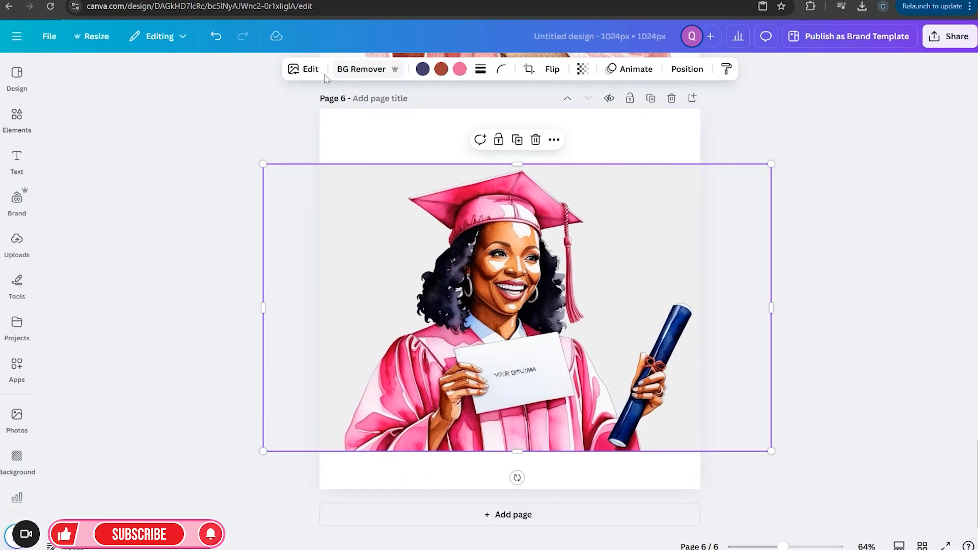
# Step: Convert the "YOUR DIPLOMA" lettering on the page 6 graduate's card into editable text with Grab Text
pyautogui.click(303, 70)
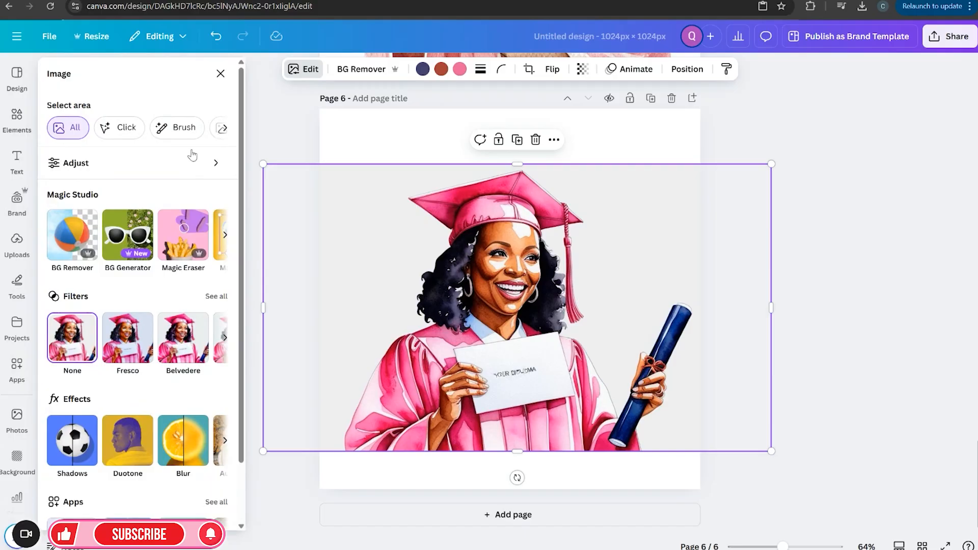
pyautogui.click(225, 237)
pyautogui.click(128, 237)
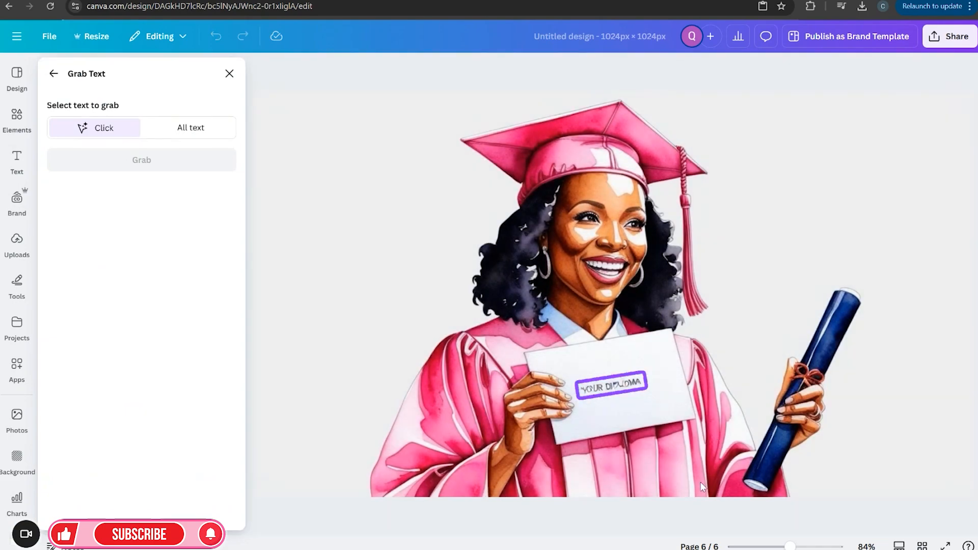
pyautogui.click(616, 398)
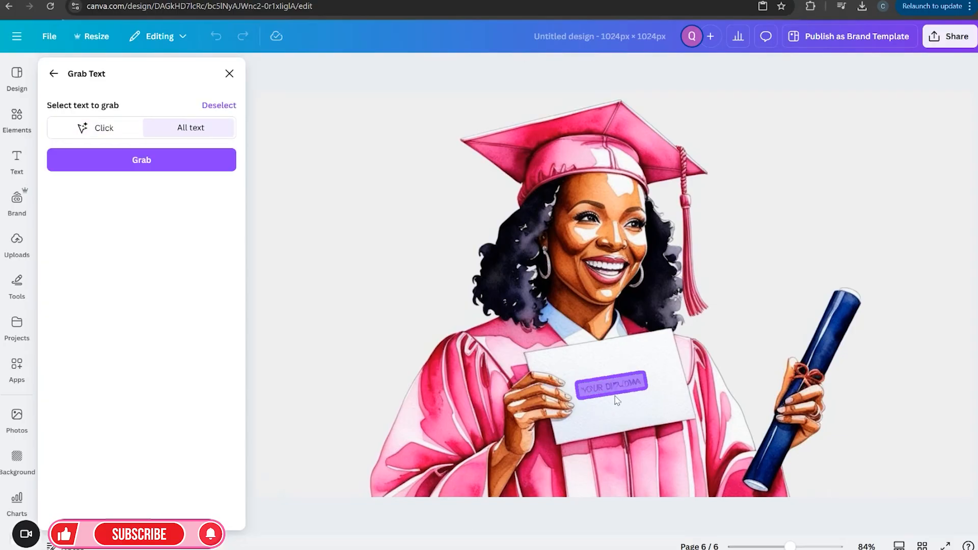
pyautogui.click(167, 164)
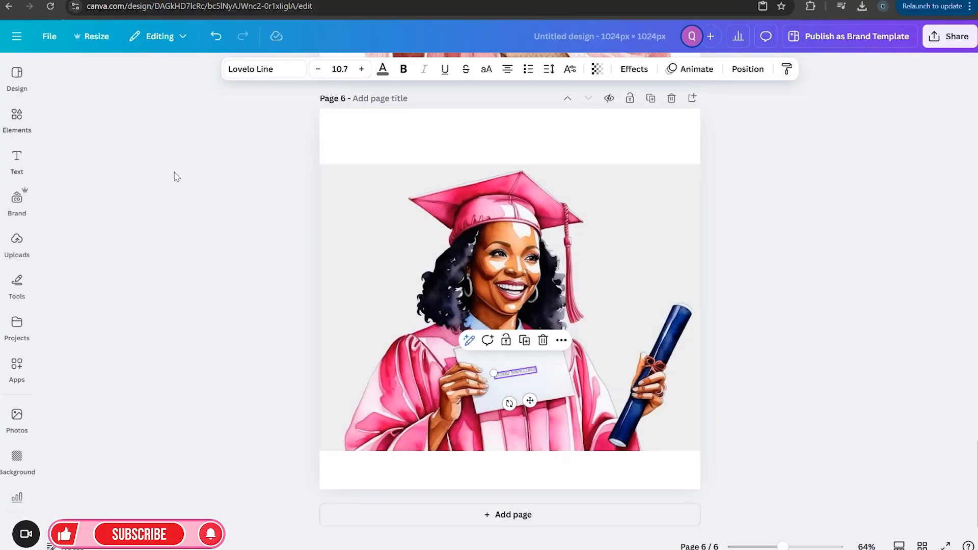
# Step: Change the font of the "YOUR DIPLOMA" text on the page 6 graduate's card to Impact
pyautogui.moveTo(783, 547); pyautogui.dragTo(804, 547)
pyautogui.scroll(-1, 528, 495)
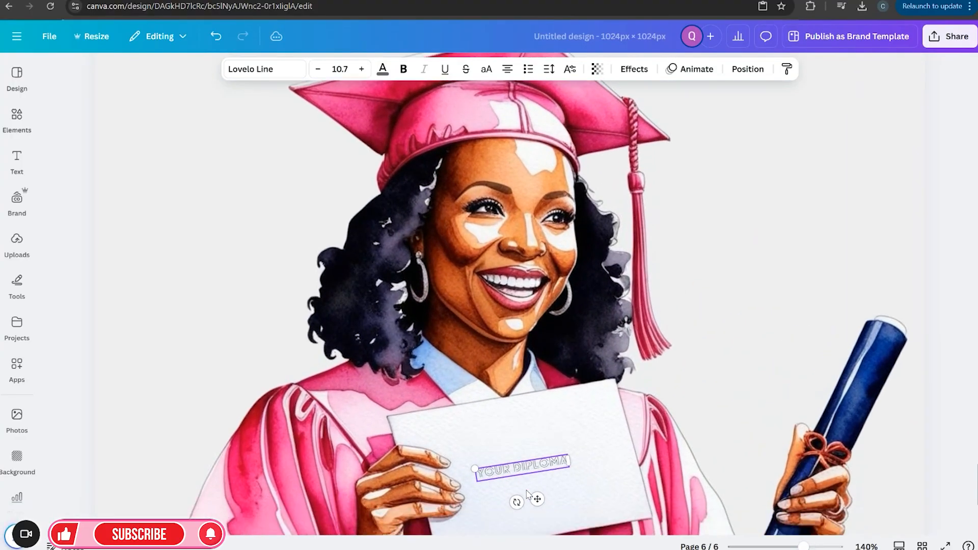
pyautogui.scroll(-1, 528, 492)
pyautogui.doubleClick(522, 439)
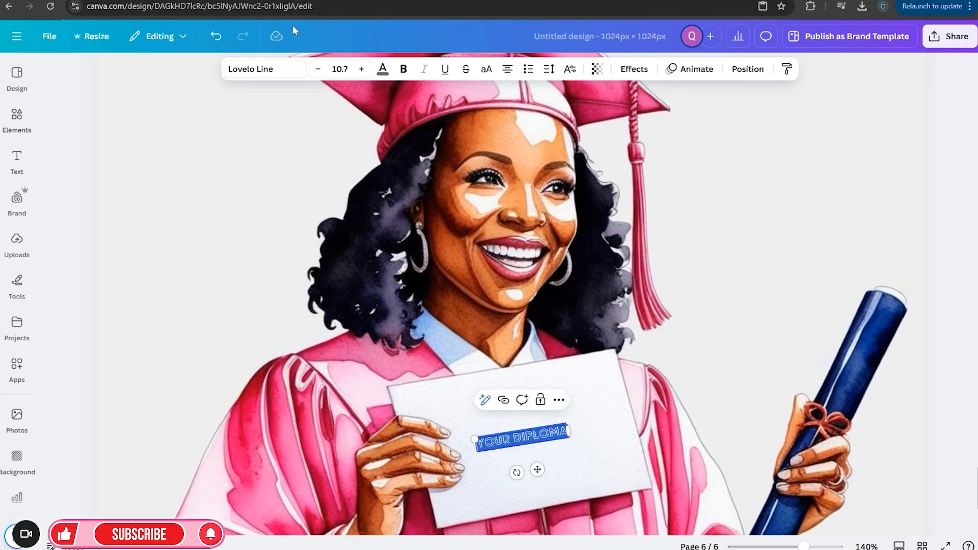
pyautogui.click(280, 68)
pyautogui.click(151, 288)
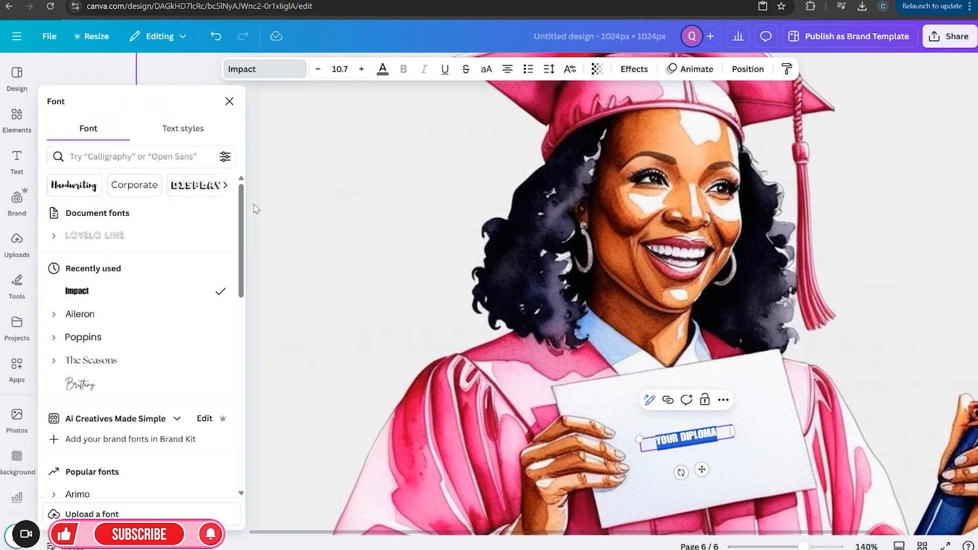
# Step: Increase the diploma text's font size to 16.7 and widen its text box so the wording fits on one line
pyautogui.click(362, 69)
pyautogui.click(362, 69)
pyautogui.click(362, 70)
pyautogui.click(362, 70)
pyautogui.click(362, 69)
pyautogui.click(362, 69)
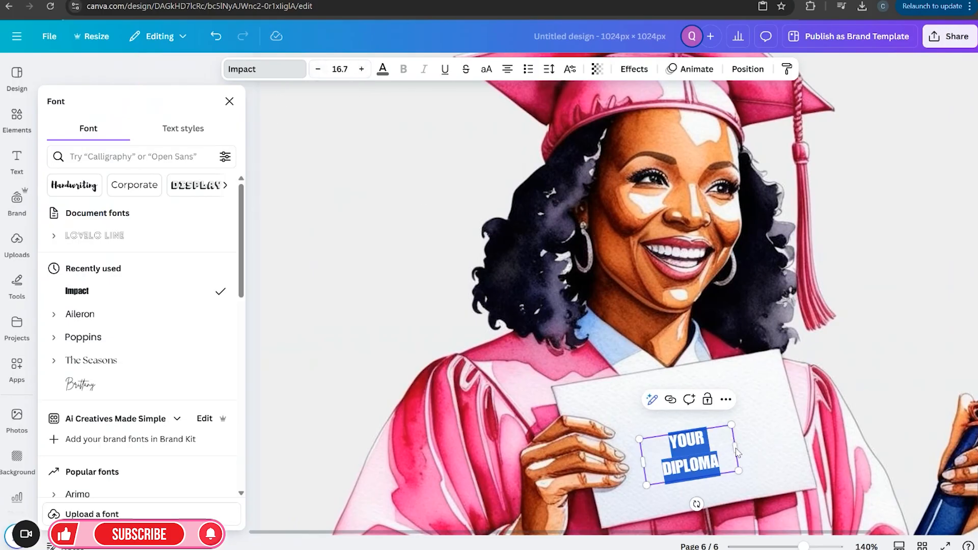
pyautogui.moveTo(739, 441); pyautogui.dragTo(773, 429)
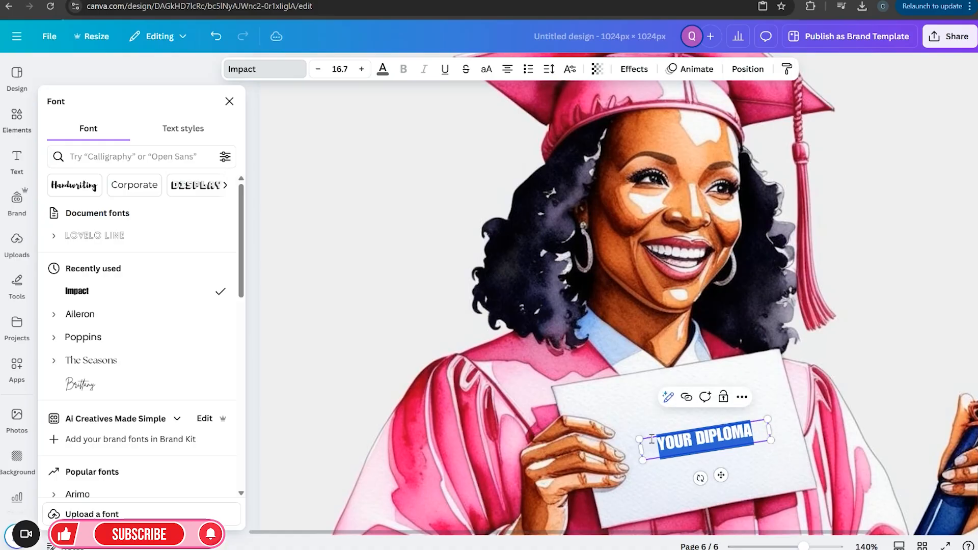
# Step: Scale the "YOUR DIPLOMA" text up to size 20 and nudge it into position on the white card
pyautogui.moveTo(639, 437); pyautogui.dragTo(614, 438)
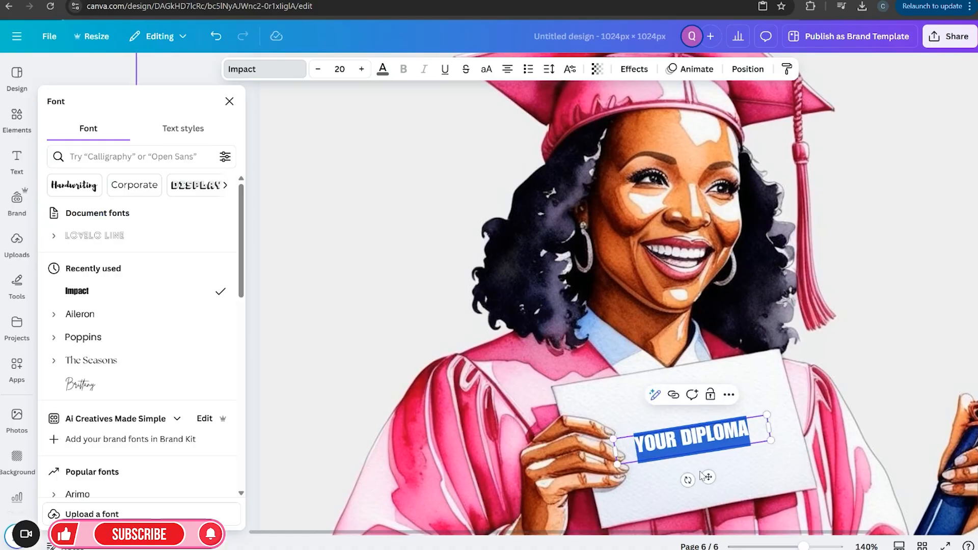
pyautogui.moveTo(708, 476); pyautogui.dragTo(711, 475)
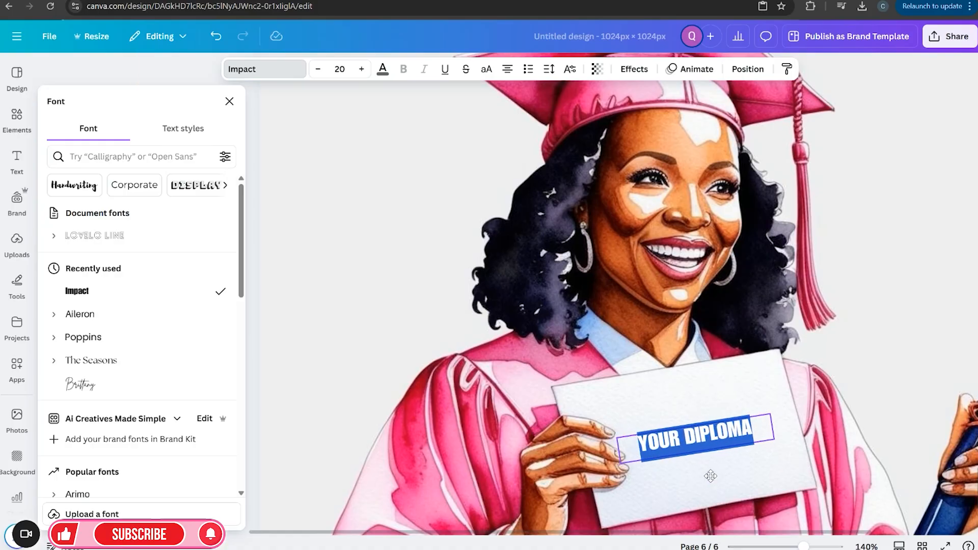
pyautogui.click(230, 102)
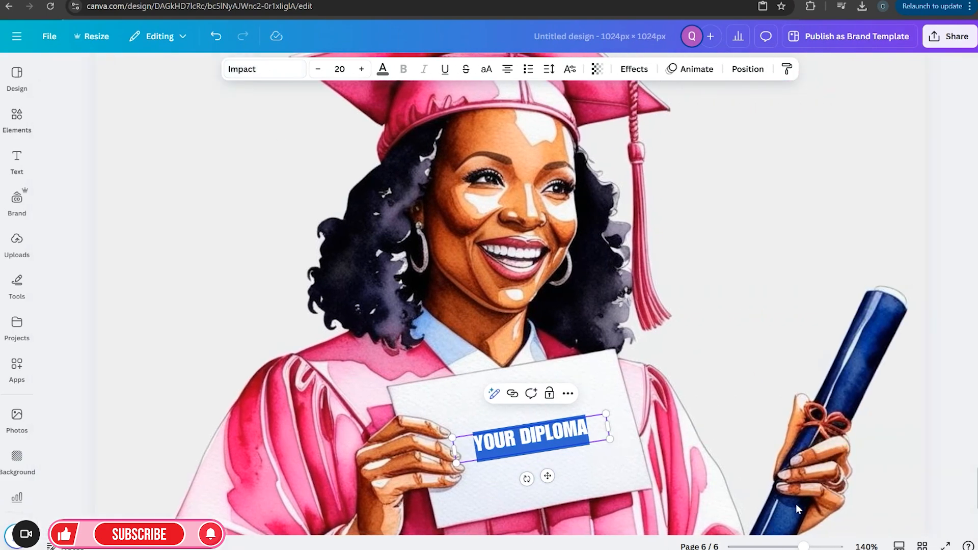
pyautogui.click(956, 402)
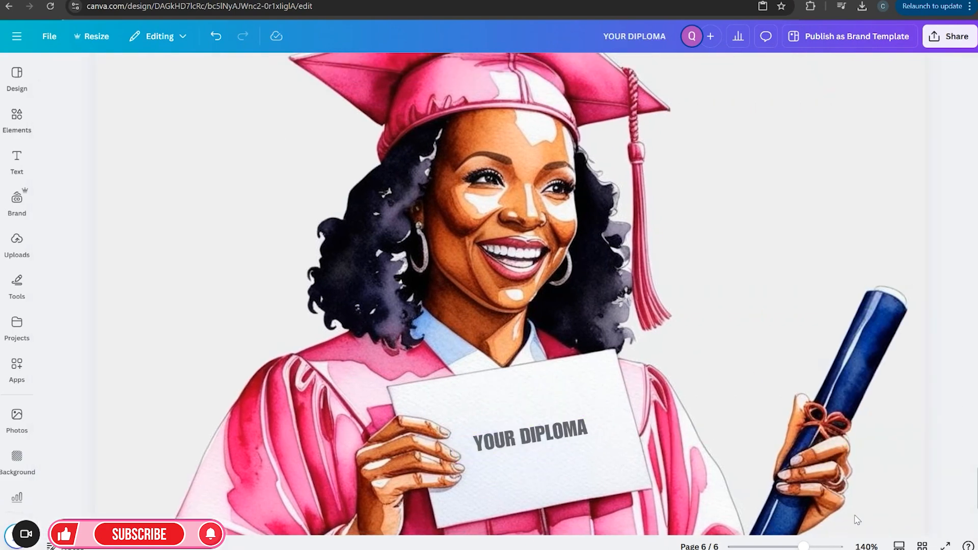
# Step: Try a person's first name in place of the "YOUR DIPLOMA" text on the card
pyautogui.moveTo(803, 546); pyautogui.dragTo(792, 547)
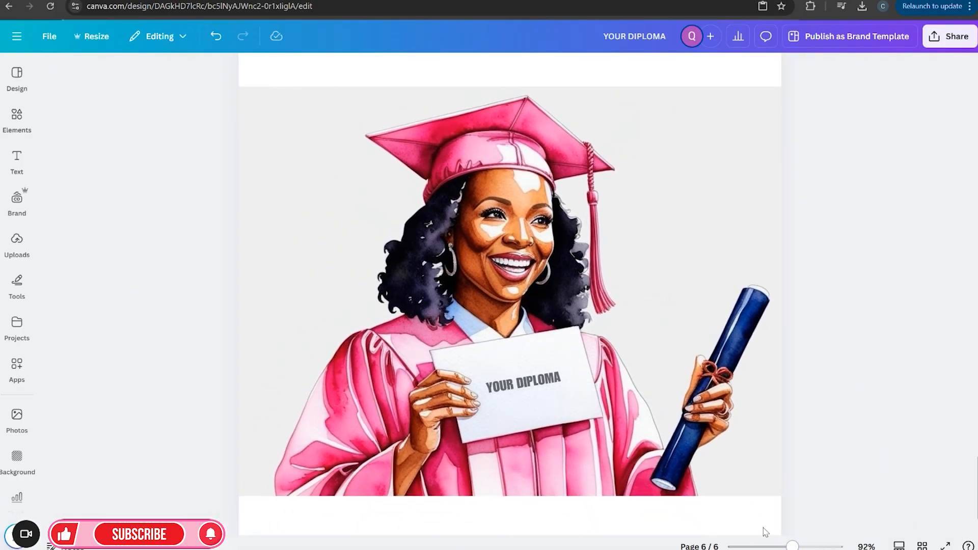
pyautogui.doubleClick(534, 388)
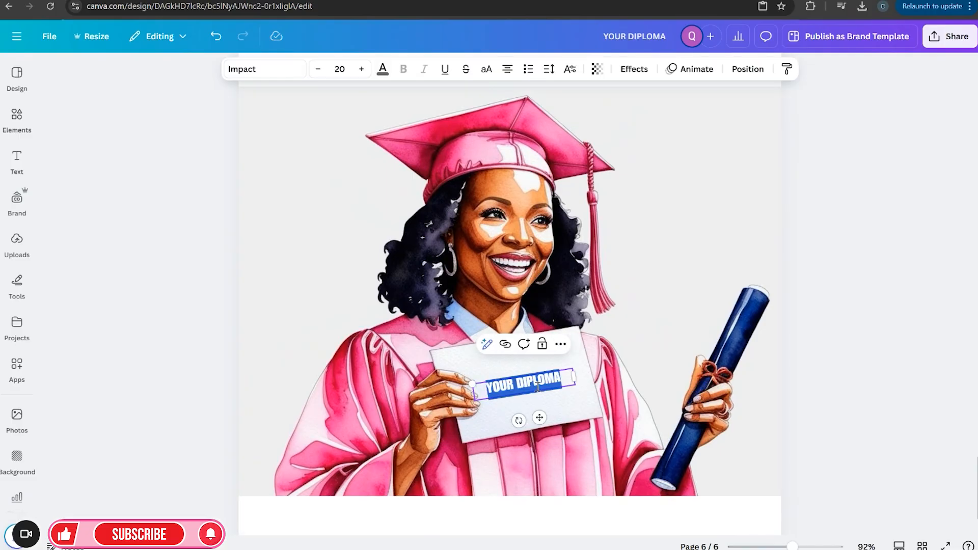
pyautogui.write('yolanda')
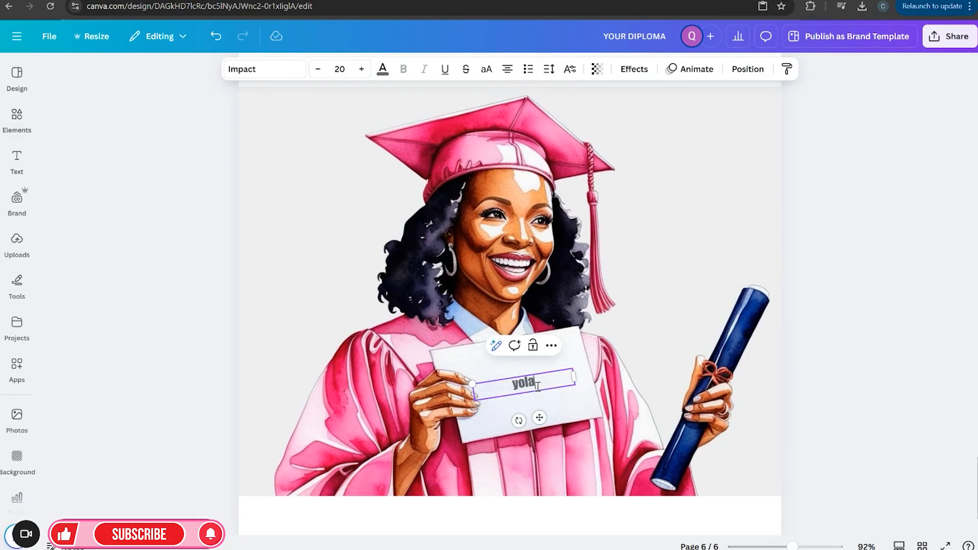
pyautogui.press('BackSpace')
pyautogui.press('BackSpace')
pyautogui.press('BackSpace')
pyautogui.press('BackSpace')
pyautogui.press('BackSpace')
pyautogui.press('BackSpace')
pyautogui.write('Brenda')
pyautogui.press('BackSpace')
pyautogui.press('BackSpace')
pyautogui.press('BackSpace')
pyautogui.press('BackSpace')
# Step: Enter "Congrats!" as the text on the graduate's card
pyautogui.write('Congrats')
pyautogui.write('@')
pyautogui.press('BackSpace')
pyautogui.write('!')
# Step: Recolor the whole "Congrats!" text with the first pink of the brand color palette
pyautogui.moveTo(552, 381); pyautogui.dragTo(496, 387)
pyautogui.click(381, 69)
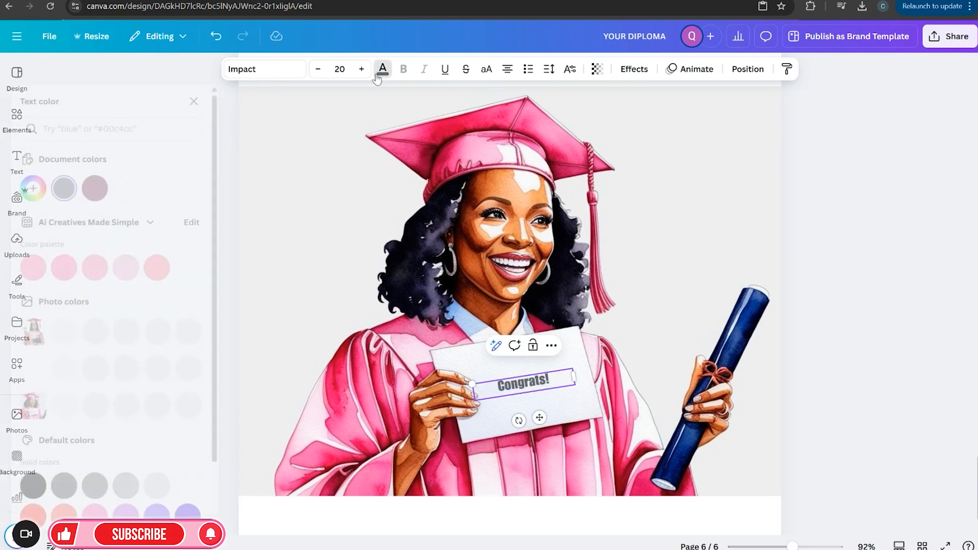
pyautogui.click(91, 266)
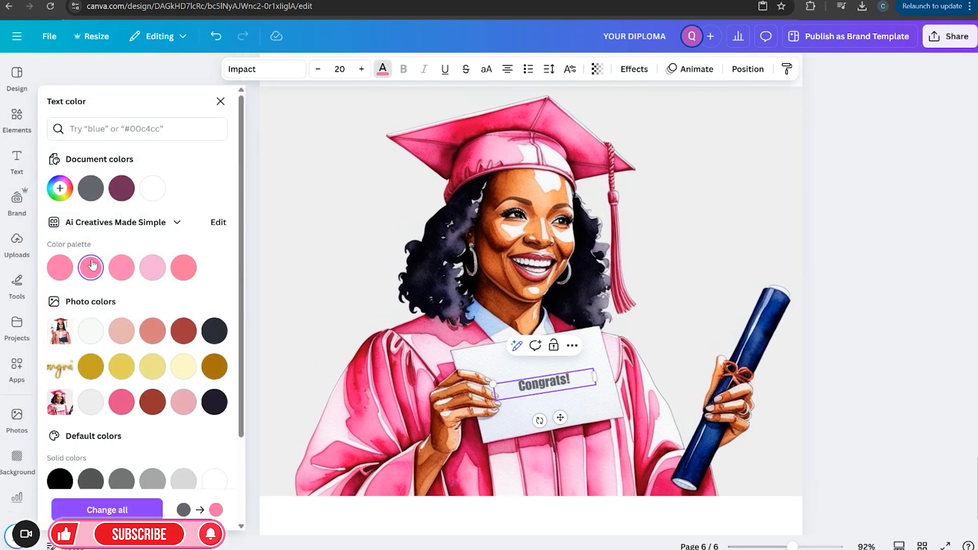
pyautogui.click(557, 380)
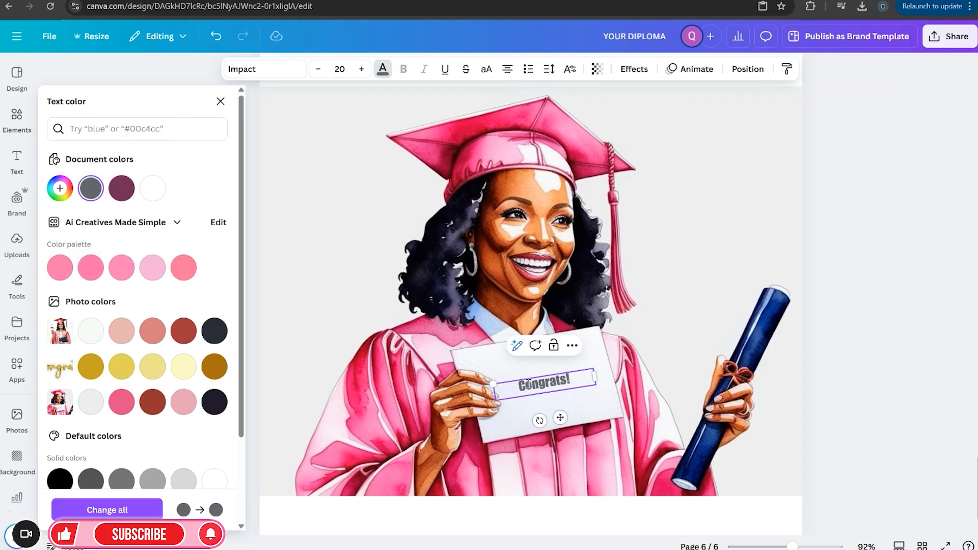
pyautogui.moveTo(523, 386); pyautogui.dragTo(581, 381)
pyautogui.click(61, 268)
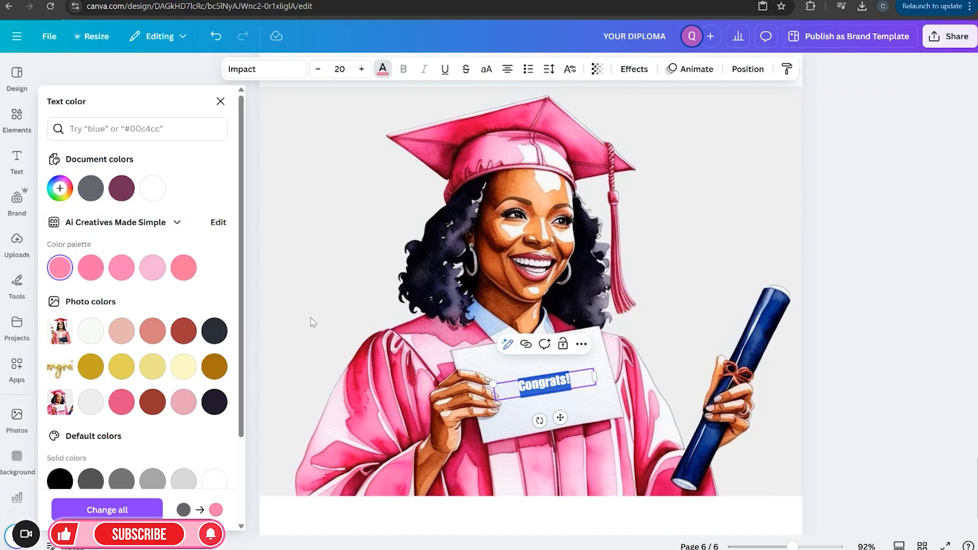
pyautogui.click(959, 329)
# Step: Enlarge the "Congrats!" text to size 27 and nudge it slightly to sit centered on the card
pyautogui.click(526, 385)
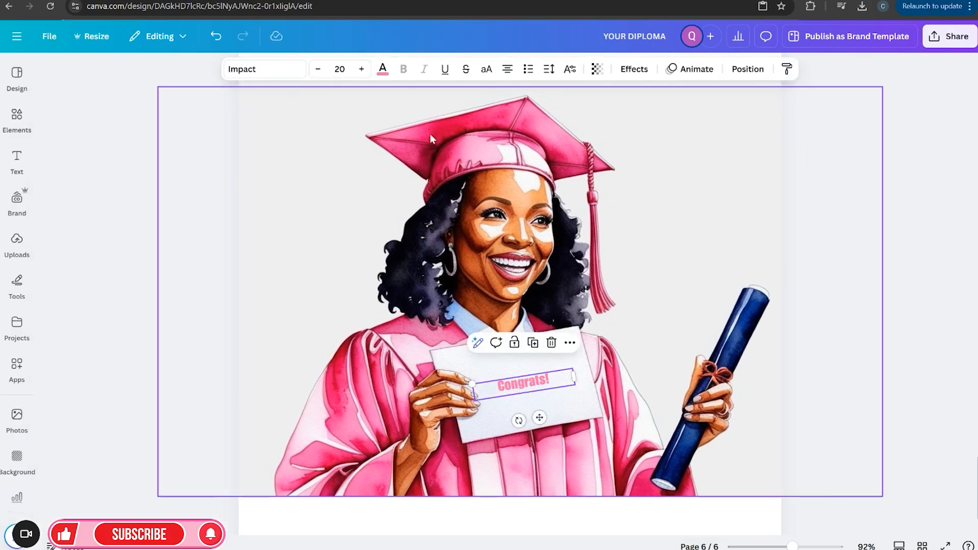
pyautogui.click(361, 69)
pyautogui.click(361, 69)
pyautogui.click(361, 69)
pyautogui.click(361, 69)
pyautogui.click(361, 69)
pyautogui.click(361, 68)
pyautogui.click(361, 68)
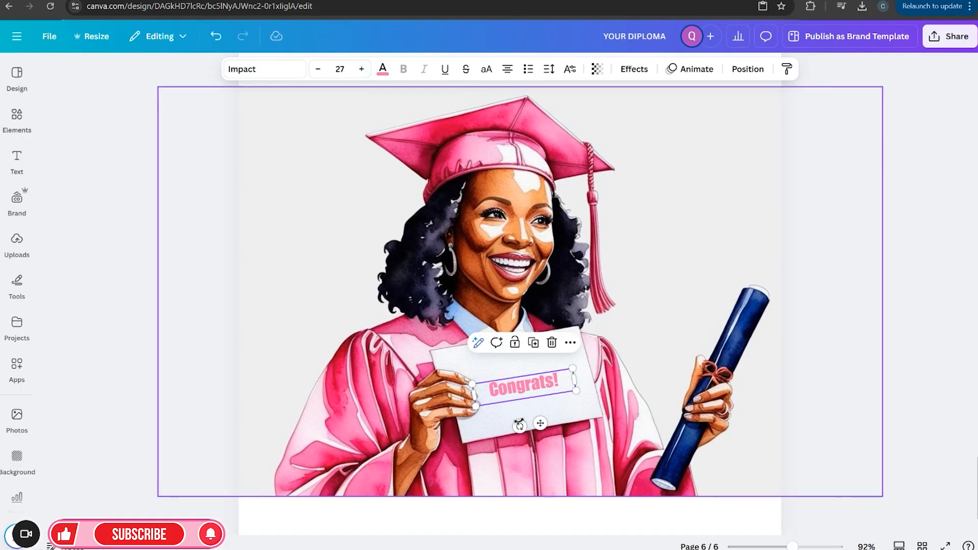
pyautogui.moveTo(540, 424); pyautogui.dragTo(544, 420)
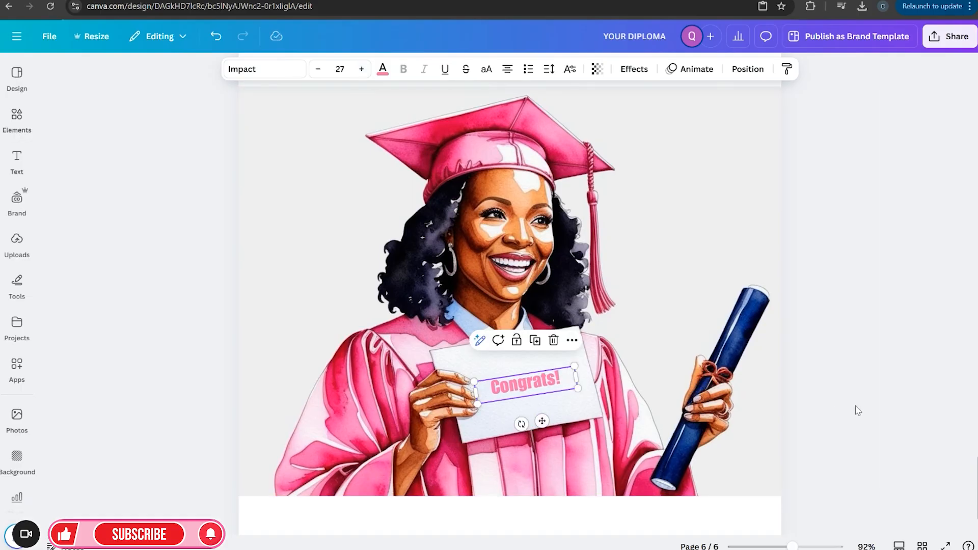
pyautogui.click(894, 390)
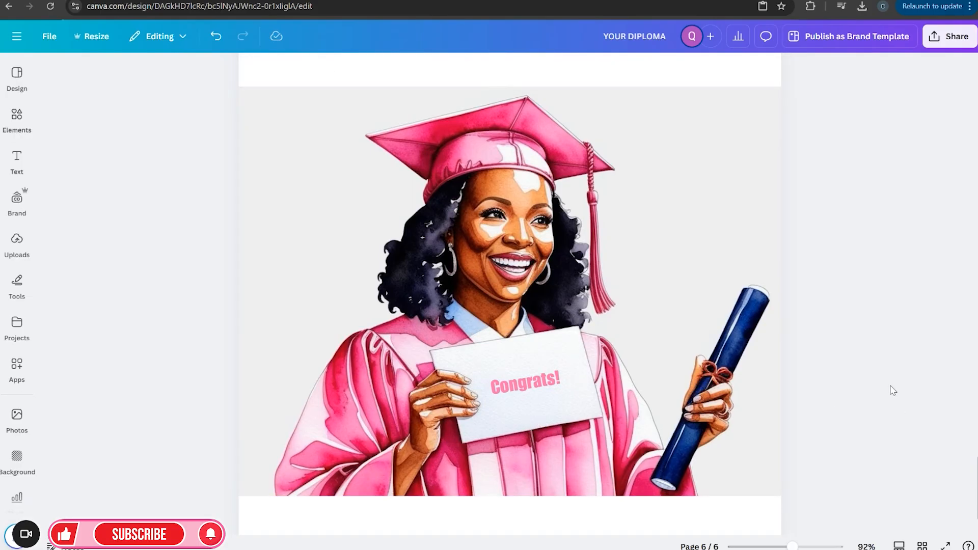
# Step: Remove the gray background from the page 6 graduate image
pyautogui.click(731, 249)
pyautogui.click(359, 69)
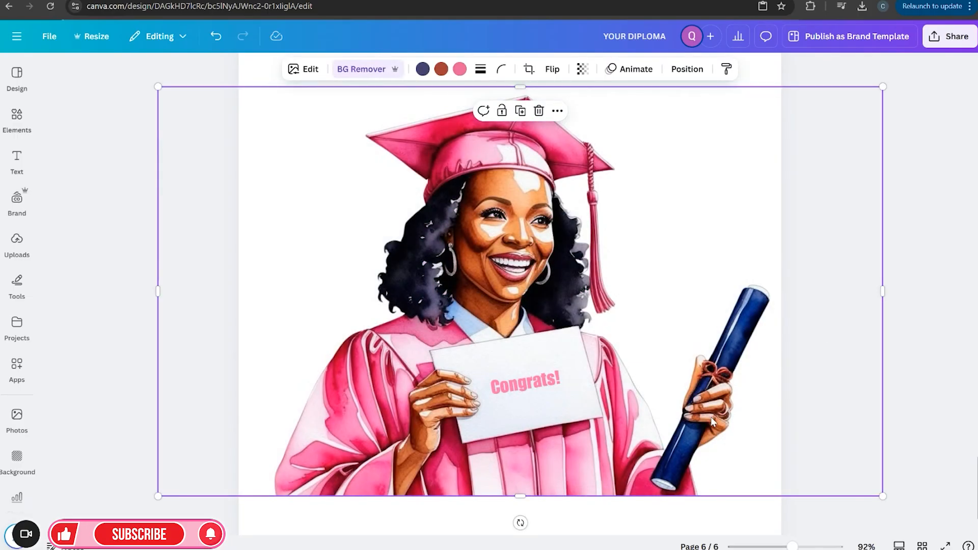
pyautogui.click(924, 375)
# Step: Group the "Congrats!" text with the graduate image on page 6
pyautogui.moveTo(795, 546); pyautogui.dragTo(786, 547)
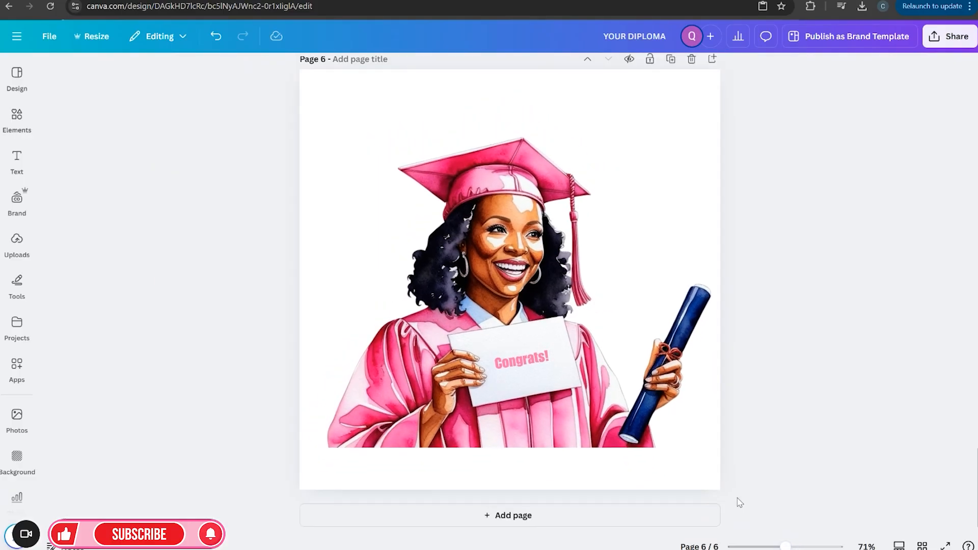
pyautogui.click(516, 364)
pyautogui.keyDown('shift'); pyautogui.click(497, 249); pyautogui.keyUp('shift')
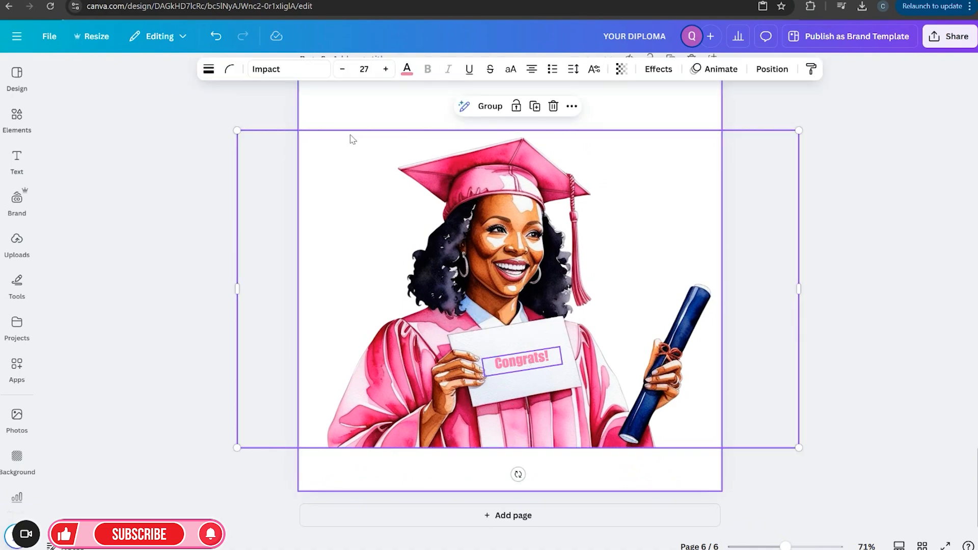
pyautogui.click(489, 106)
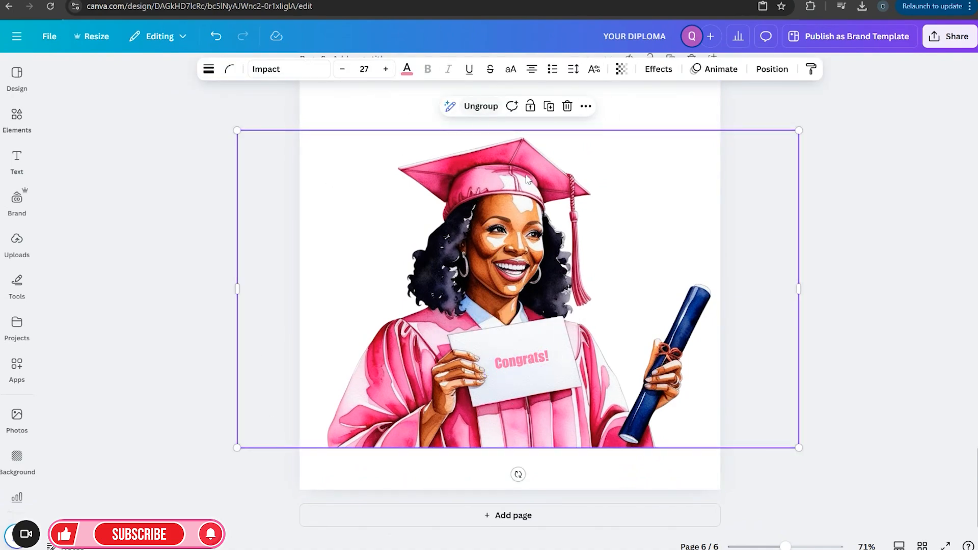
# Step: Scale the grouped graduate and text down to fit the width of page 6 and position the group on the page
pyautogui.moveTo(795, 282); pyautogui.dragTo(750, 287)
pyautogui.moveTo(751, 448); pyautogui.dragTo(715, 427)
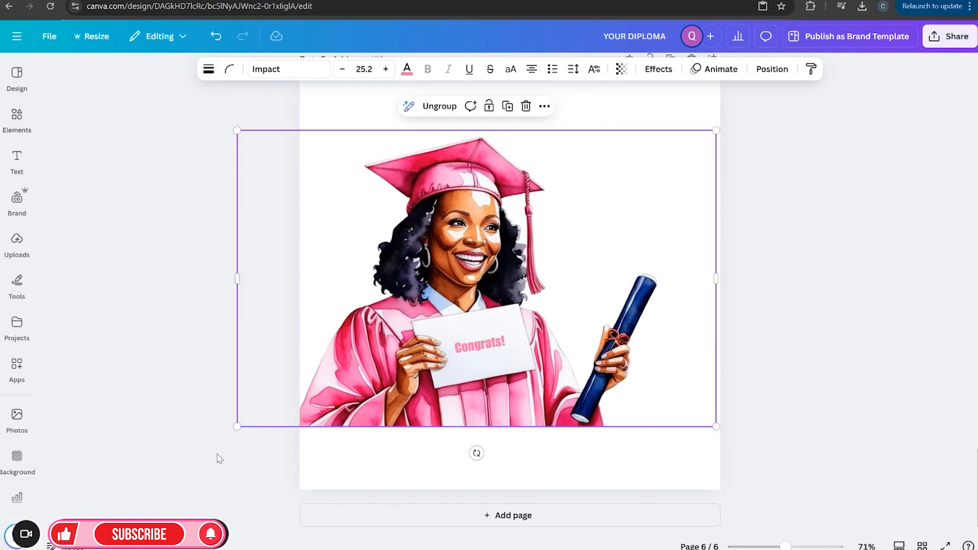
pyautogui.moveTo(235, 427); pyautogui.dragTo(296, 393)
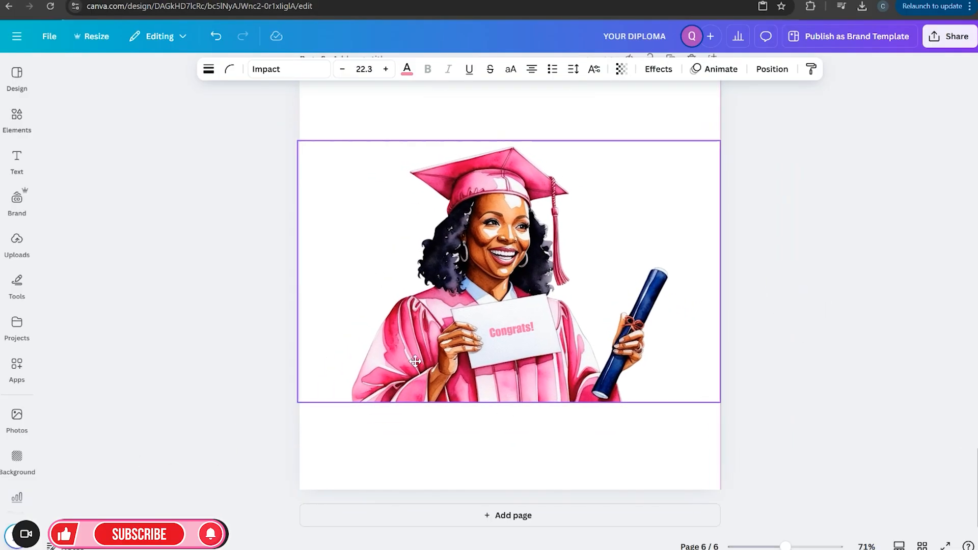
pyautogui.click(897, 423)
# Step: Add a blank page after page 6 and place the uploaded graduate with the white card and navy diploma tube on it
pyautogui.scroll(3, 897, 425)
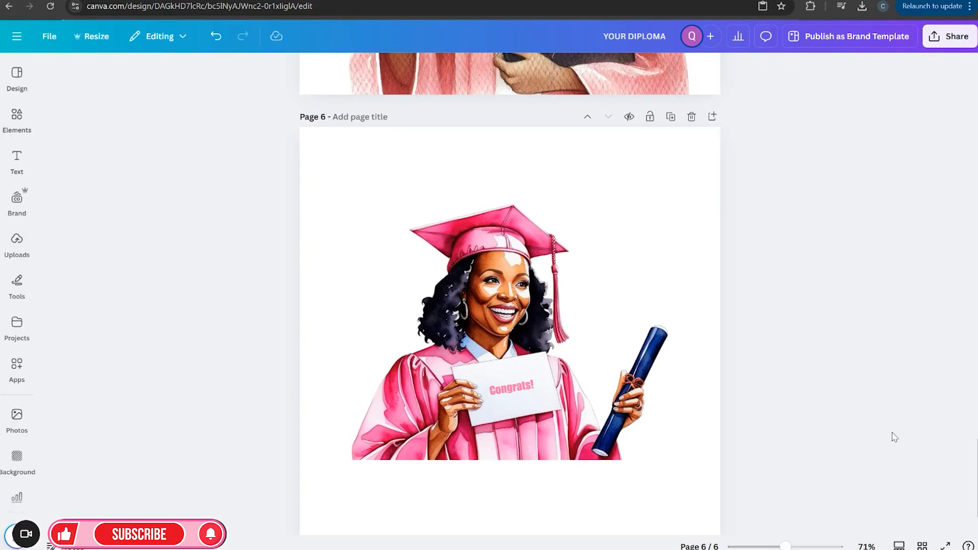
pyautogui.click(712, 117)
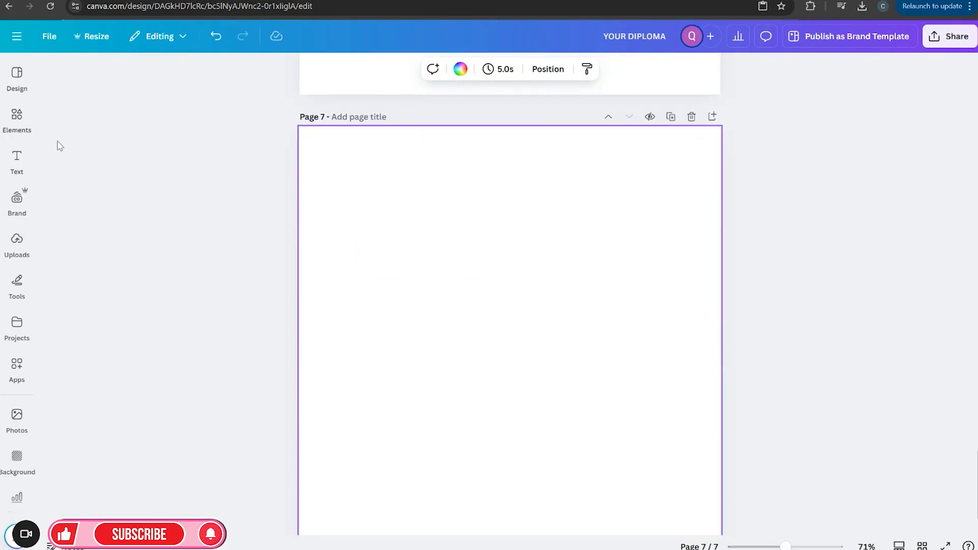
pyautogui.click(11, 246)
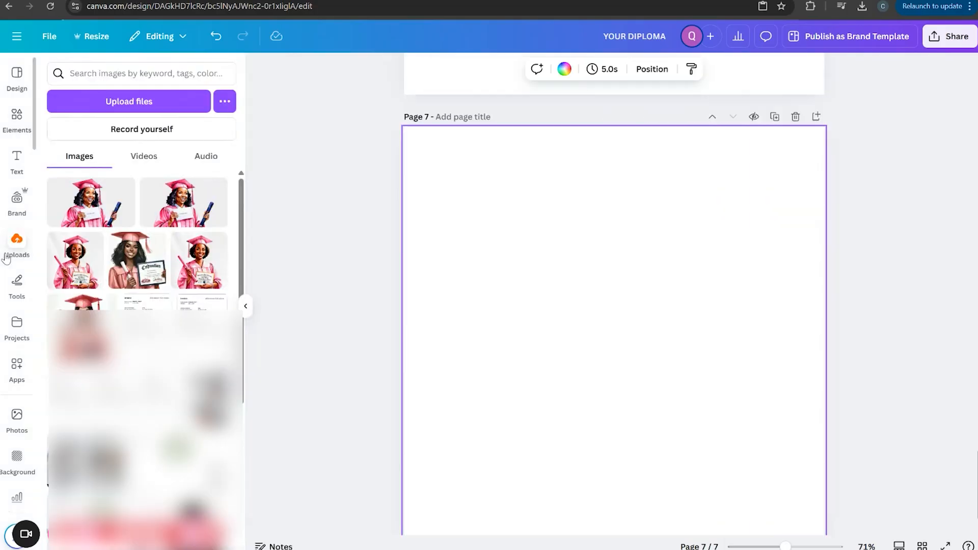
pyautogui.click(182, 214)
# Step: Enlarge the page 7 graduate image to about 1,337 × 755 px and center the woman on the page
pyautogui.moveTo(465, 421); pyautogui.dragTo(282, 525)
pyautogui.moveTo(763, 253); pyautogui.dragTo(833, 216)
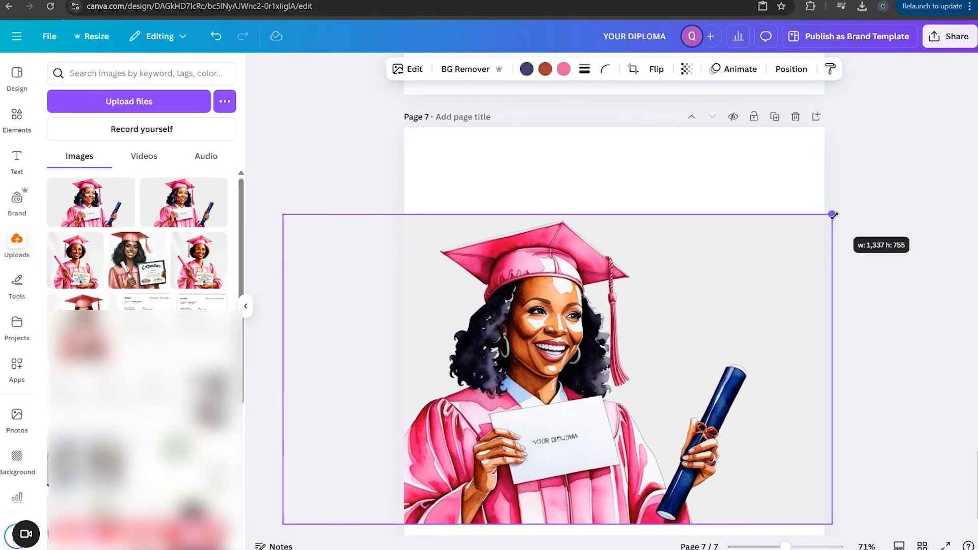
pyautogui.moveTo(702, 292); pyautogui.dragTo(728, 255)
# Step: Erase the "YOUR DIPLOMA" lettering from the page 7 graduate's card with Magic Eraser at brush size 6
pyautogui.click(402, 75)
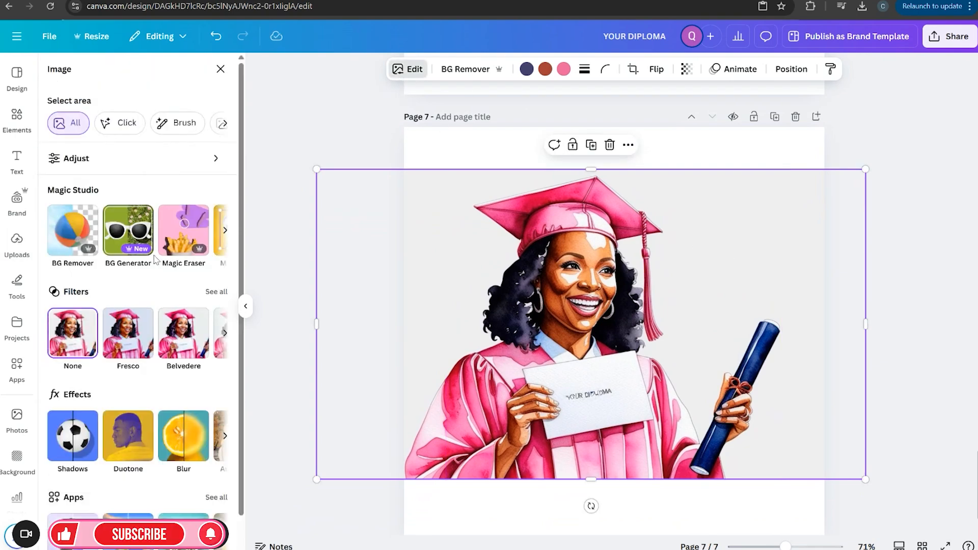
pyautogui.click(192, 247)
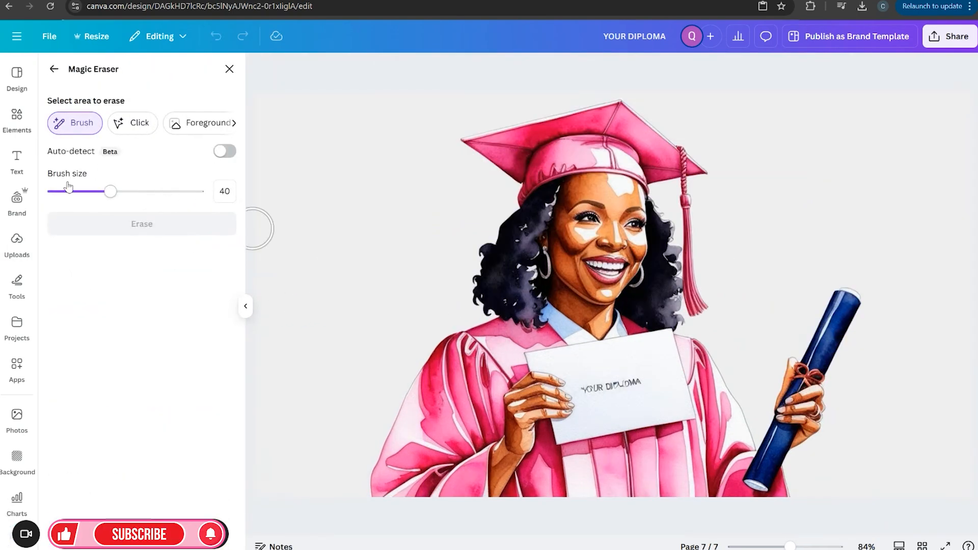
pyautogui.moveTo(110, 191); pyautogui.dragTo(61, 188)
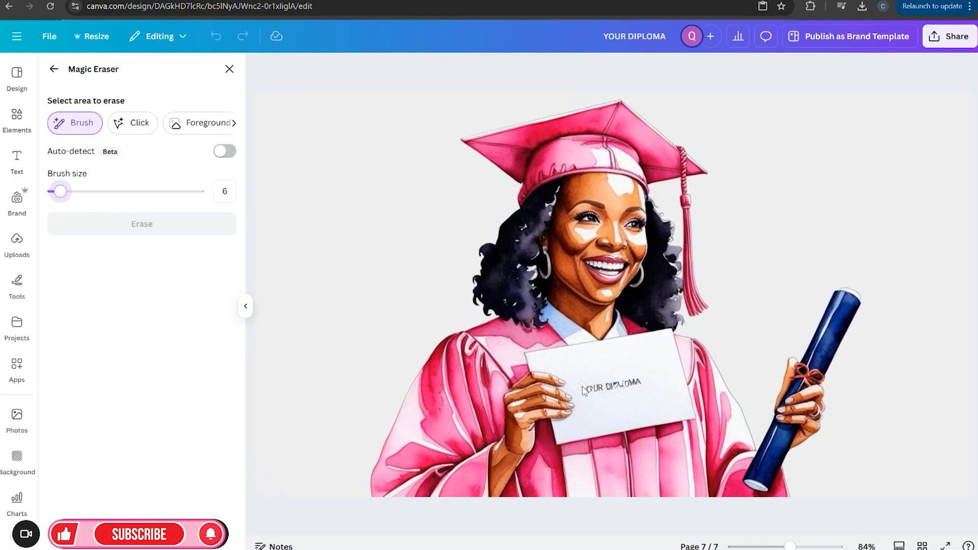
pyautogui.moveTo(584, 391)
pyautogui.mouseDown()
pyautogui.moveTo(644, 383)
pyautogui.moveTo(588, 391)
pyautogui.moveTo(600, 399)
pyautogui.moveTo(643, 377)
pyautogui.mouseUp()
pyautogui.click(86, 225)
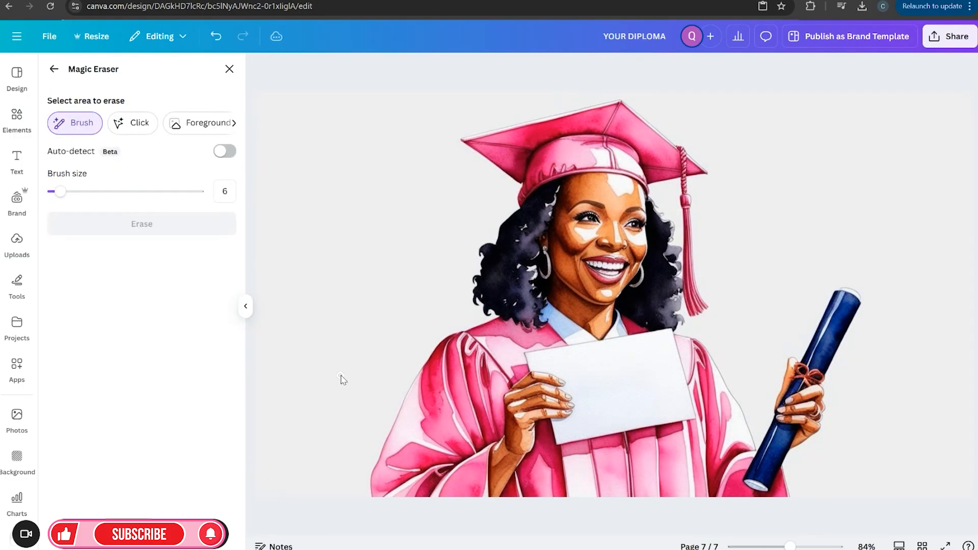
pyautogui.click(54, 69)
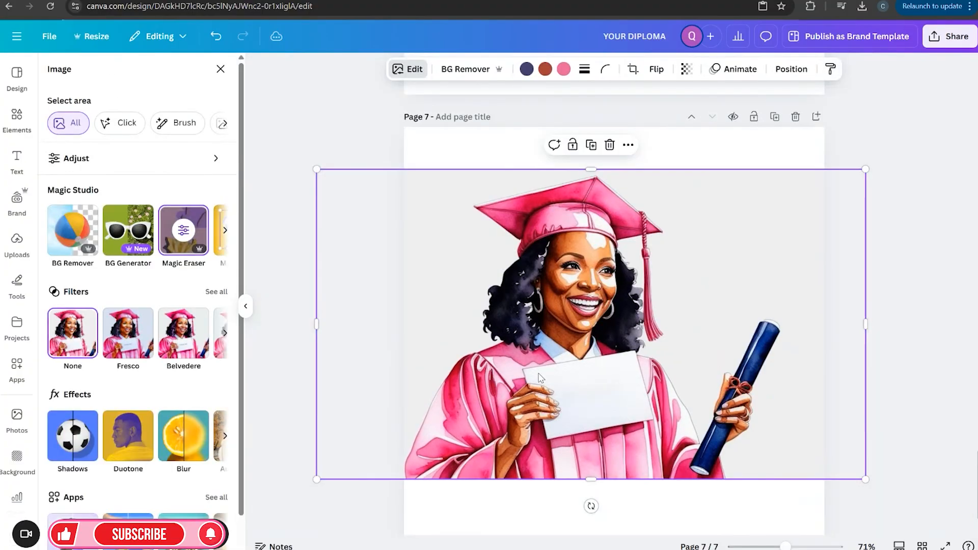
# Step: Add a subheading reading "add here" to page 7 and rotate it to sit along the graduate's blank white card
pyautogui.keyDown('ctrl'); pyautogui.scroll(5, 617, 262); pyautogui.keyUp('ctrl')
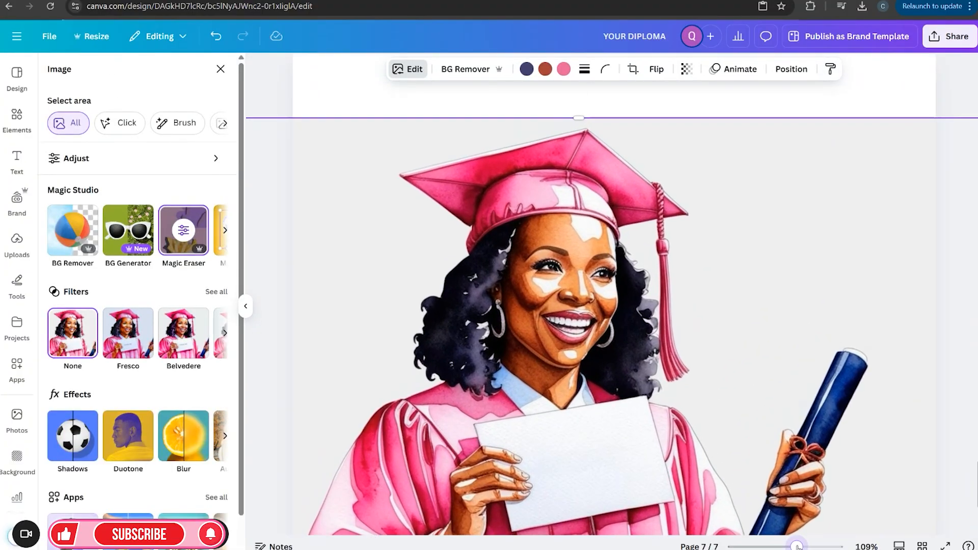
pyautogui.keyDown('ctrl'); pyautogui.scroll(-6, 845, 428); pyautogui.keyUp('ctrl')
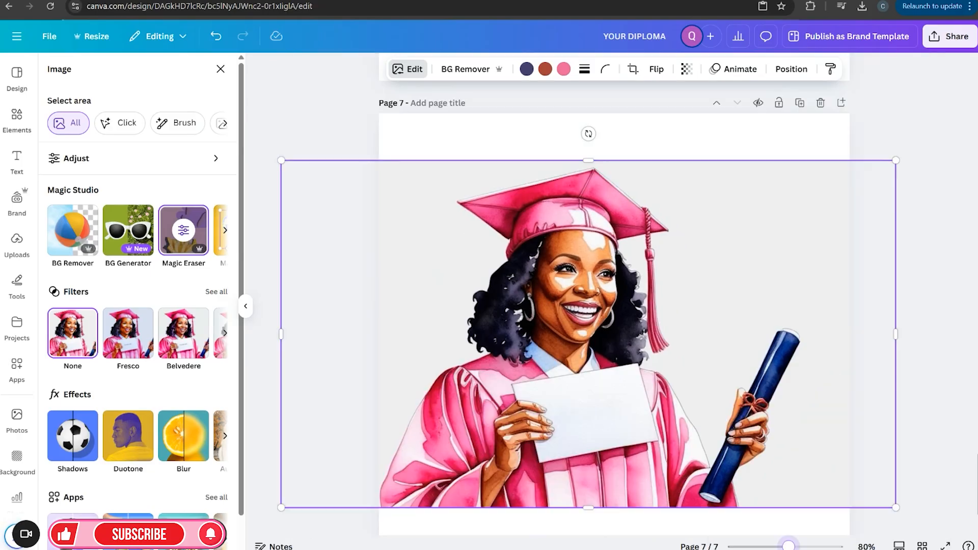
pyautogui.click(814, 427)
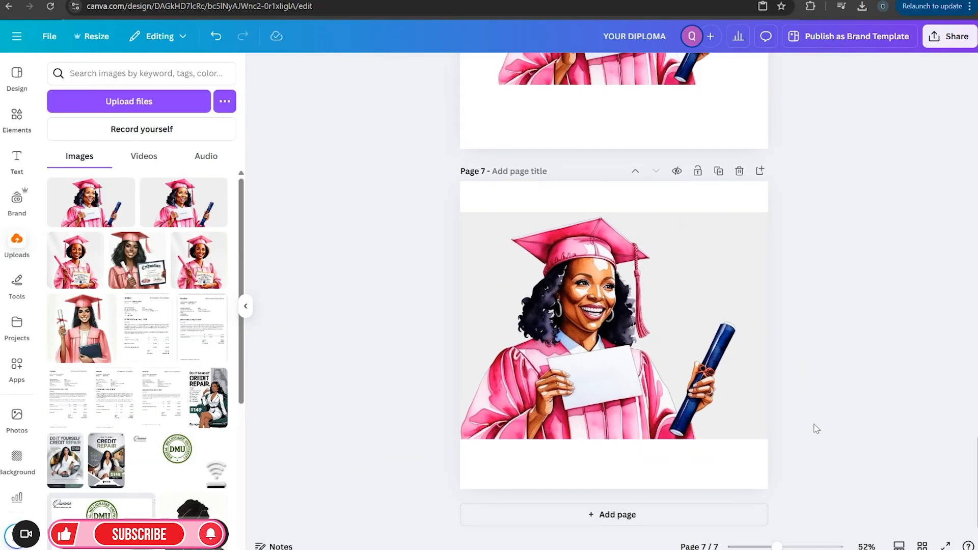
pyautogui.click(14, 169)
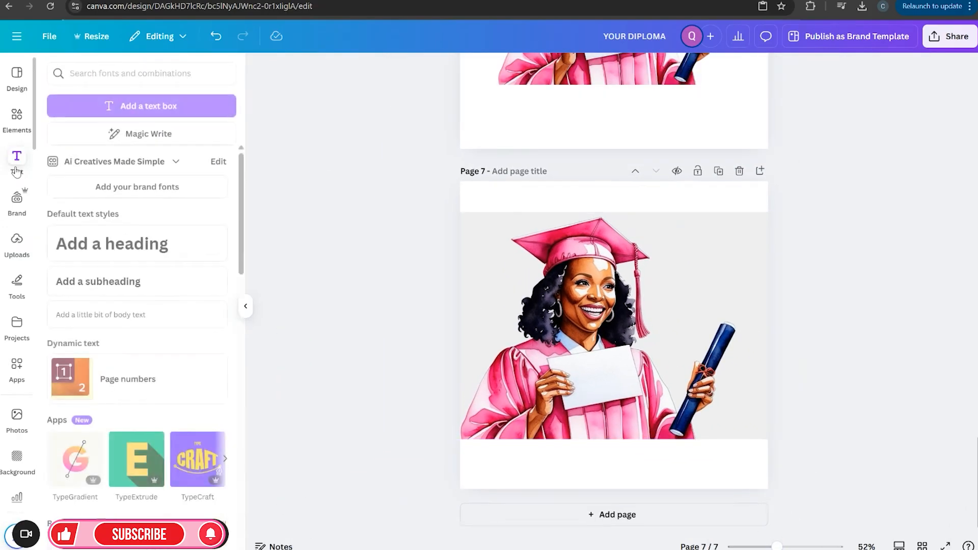
pyautogui.click(134, 290)
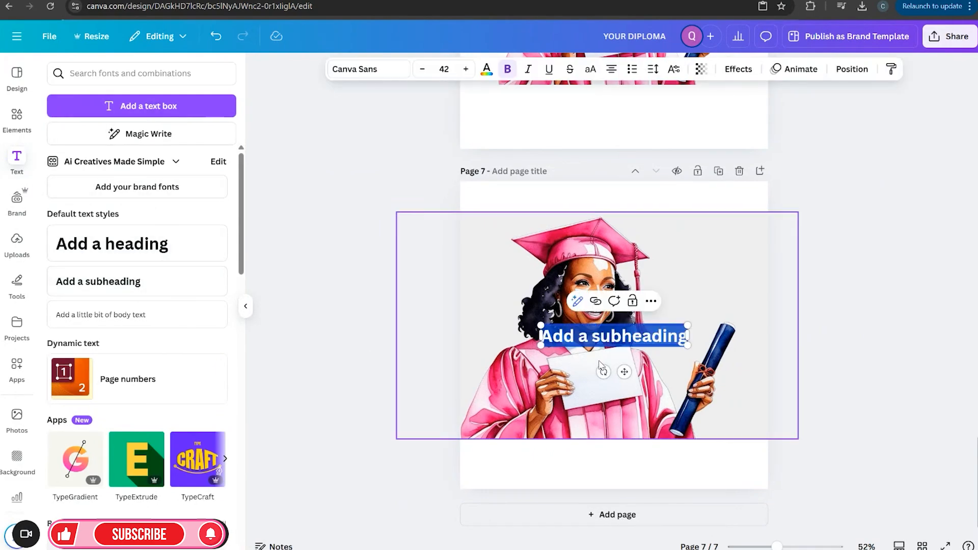
pyautogui.write('add here')
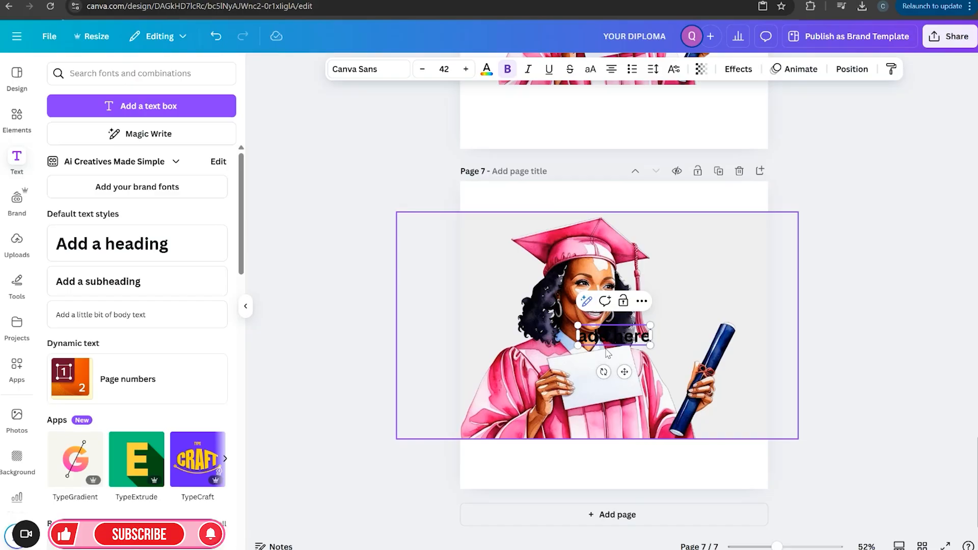
pyautogui.moveTo(604, 372); pyautogui.dragTo(620, 405)
pyautogui.click(833, 509)
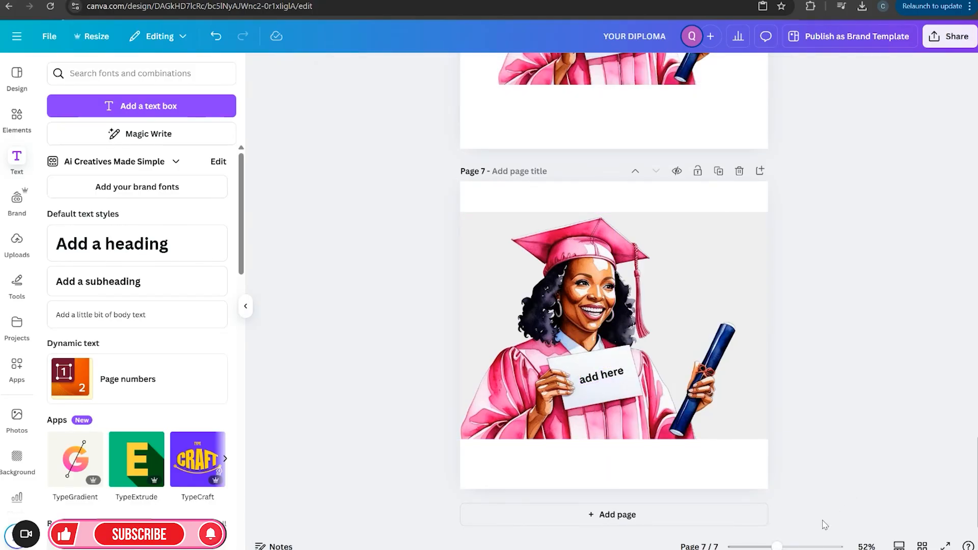
pyautogui.click(787, 547)
pyautogui.moveTo(789, 547); pyautogui.dragTo(785, 547)
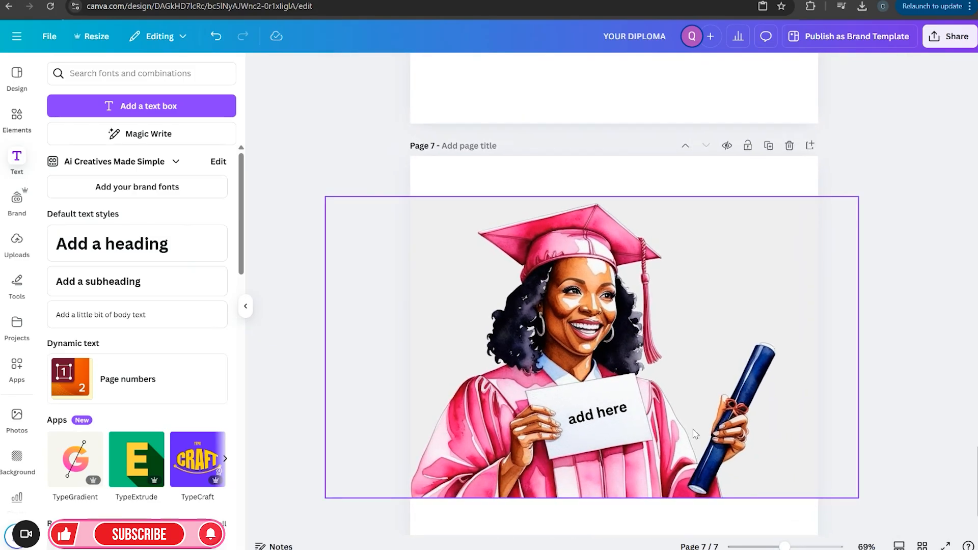
# Step: Delete the "add here" text and the graduate image with the white card from page 7
pyautogui.click(615, 415)
pyautogui.click(624, 371)
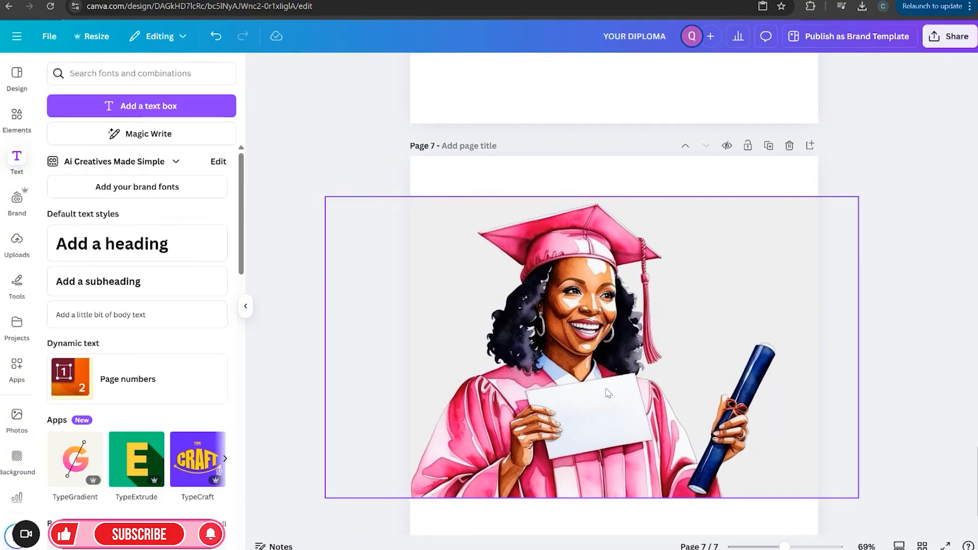
pyautogui.click(733, 296)
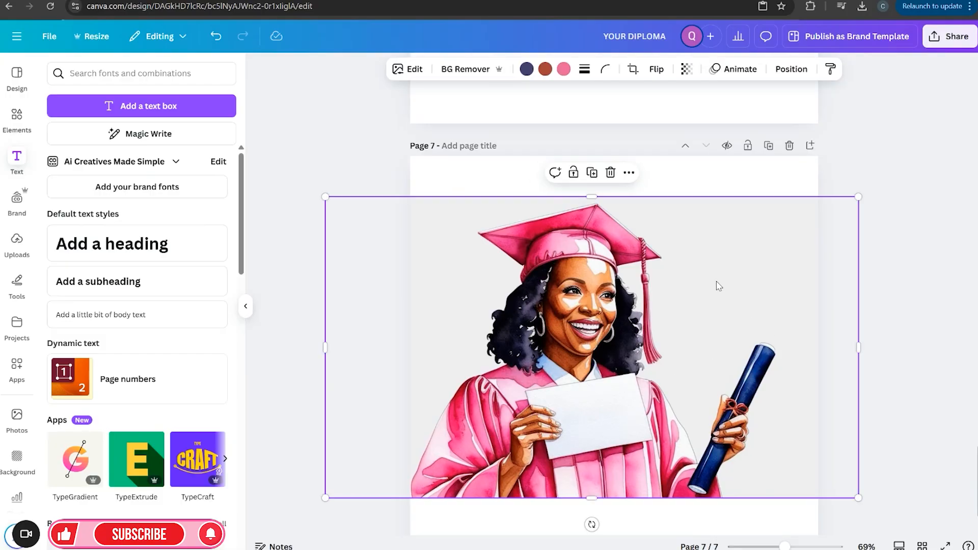
pyautogui.click(612, 180)
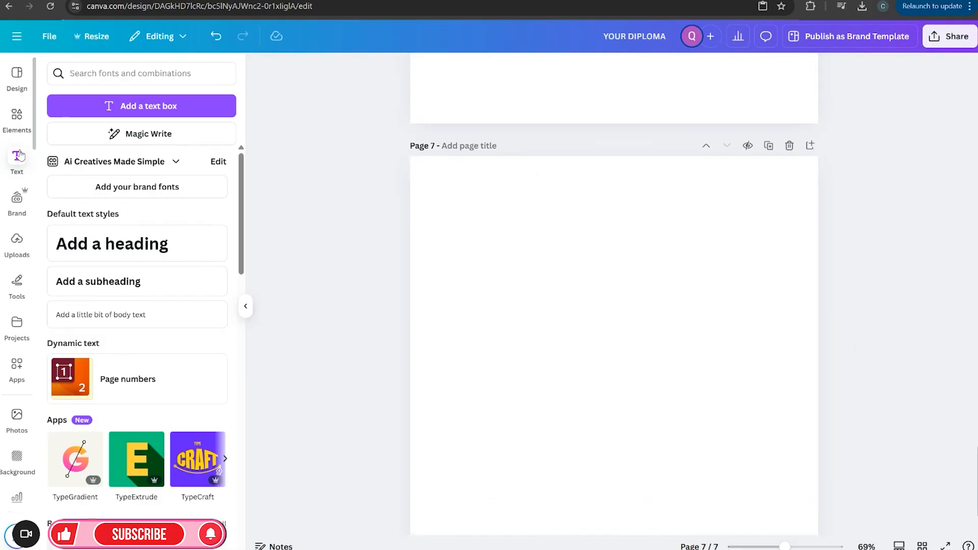
# Step: Place the uploaded graduate holding a rolled scroll and a framed graduation certificate on the empty page 7
pyautogui.click(3, 125)
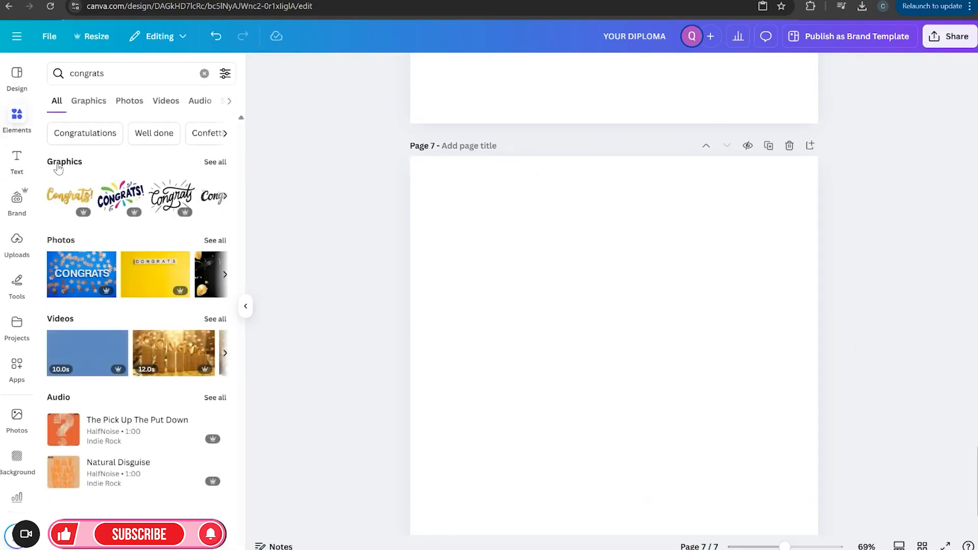
pyautogui.click(18, 244)
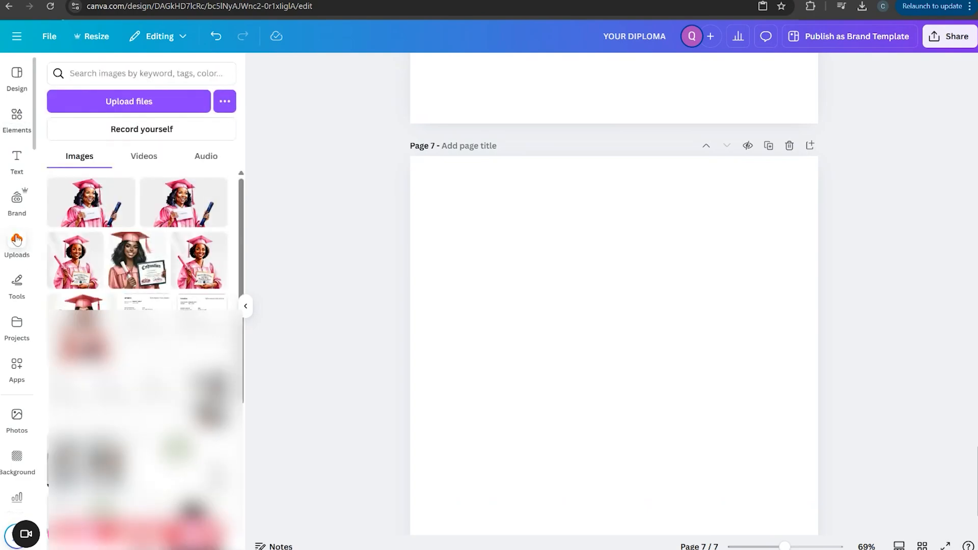
pyautogui.click(144, 263)
pyautogui.click(826, 343)
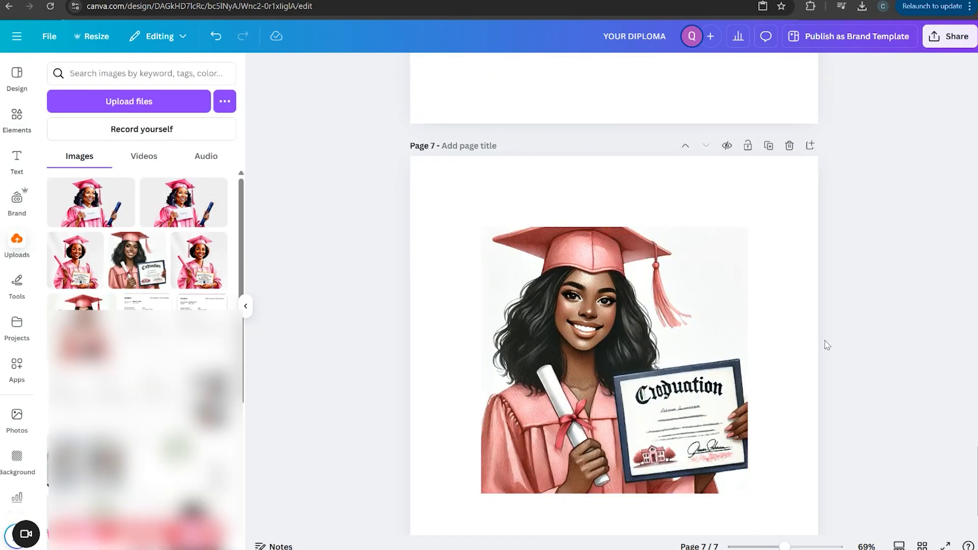
pyautogui.scroll(-1, 743, 345)
# Step: Enlarge the certificate graduate image to nearly fill page 7 and center it with an even white margin
pyautogui.moveTo(743, 345); pyautogui.dragTo(681, 364)
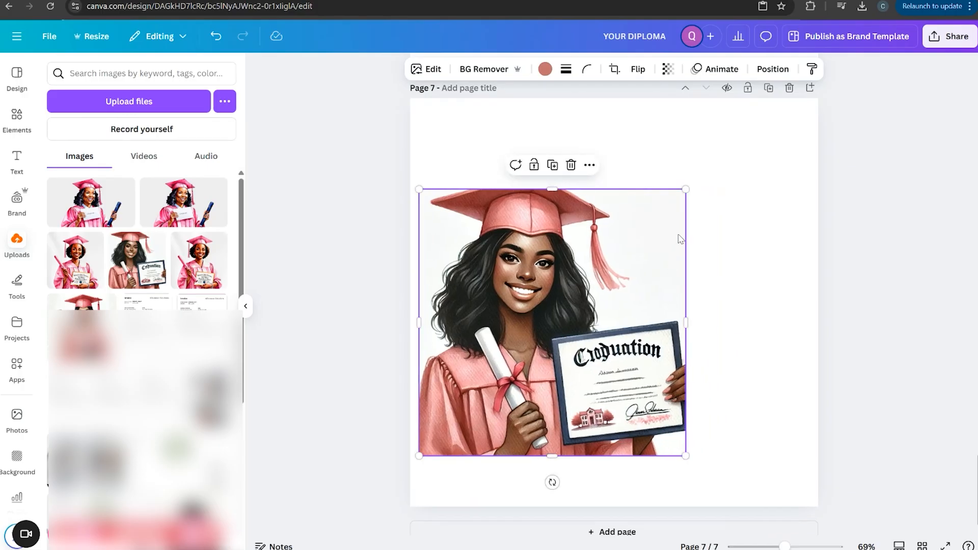
pyautogui.moveTo(685, 194); pyautogui.dragTo(774, 197)
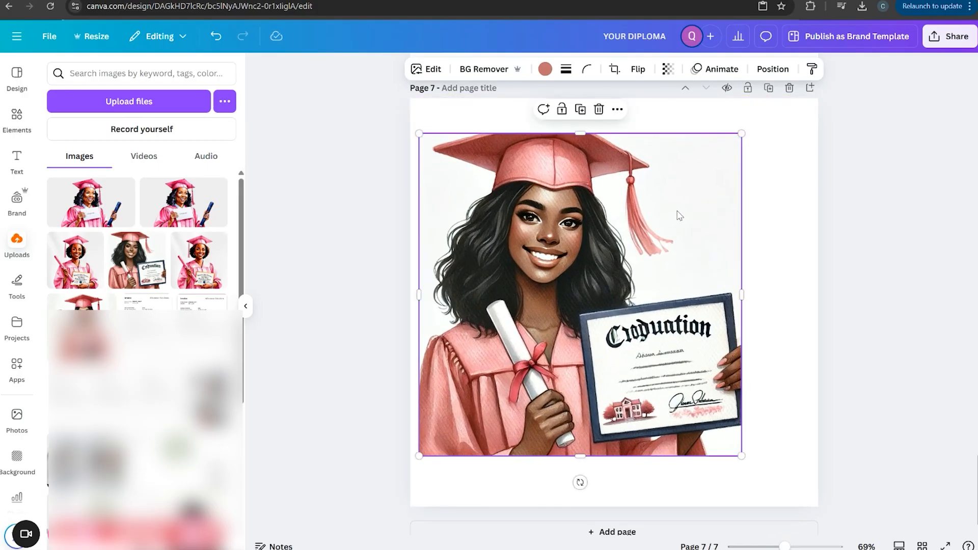
pyautogui.moveTo(679, 214); pyautogui.dragTo(696, 221)
pyautogui.moveTo(432, 459); pyautogui.dragTo(417, 475)
pyautogui.moveTo(759, 134); pyautogui.dragTo(799, 97)
pyautogui.moveTo(759, 281); pyautogui.dragTo(764, 297)
pyautogui.moveTo(805, 117); pyautogui.dragTo(801, 129)
pyautogui.moveTo(732, 184); pyautogui.dragTo(734, 177)
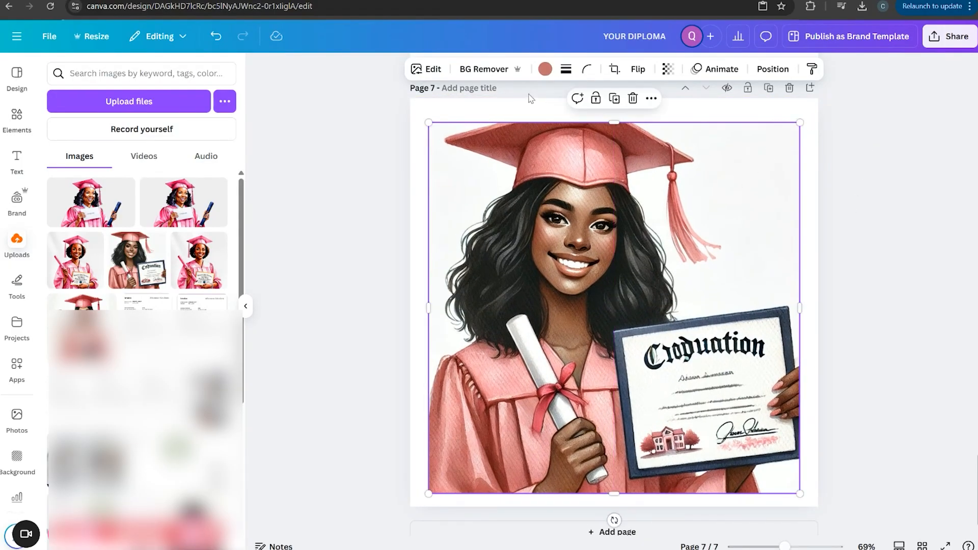
# Step: Expand the graduate image with Magic Expand using the Whole Page size
pyautogui.click(431, 71)
pyautogui.click(226, 232)
pyautogui.click(226, 232)
pyautogui.click(226, 232)
pyautogui.click(209, 236)
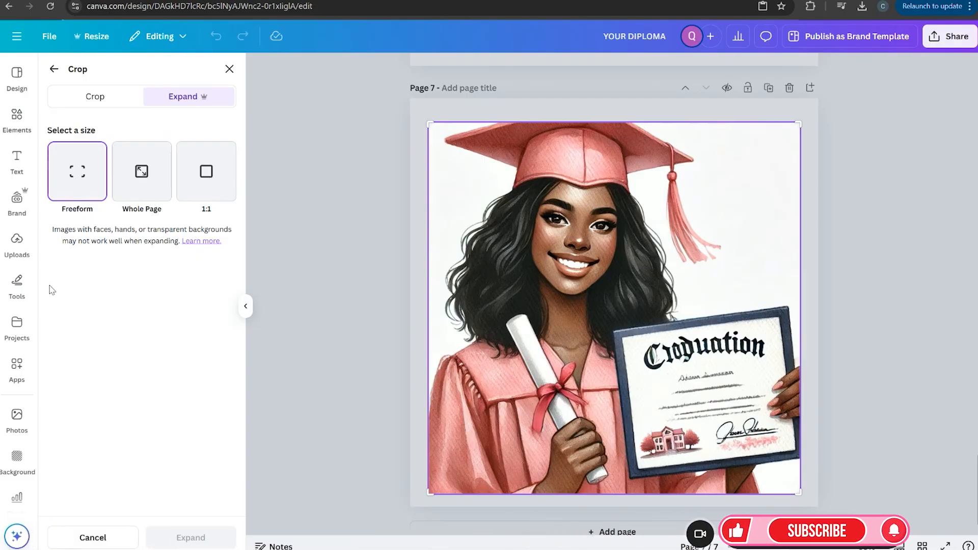
pyautogui.click(141, 170)
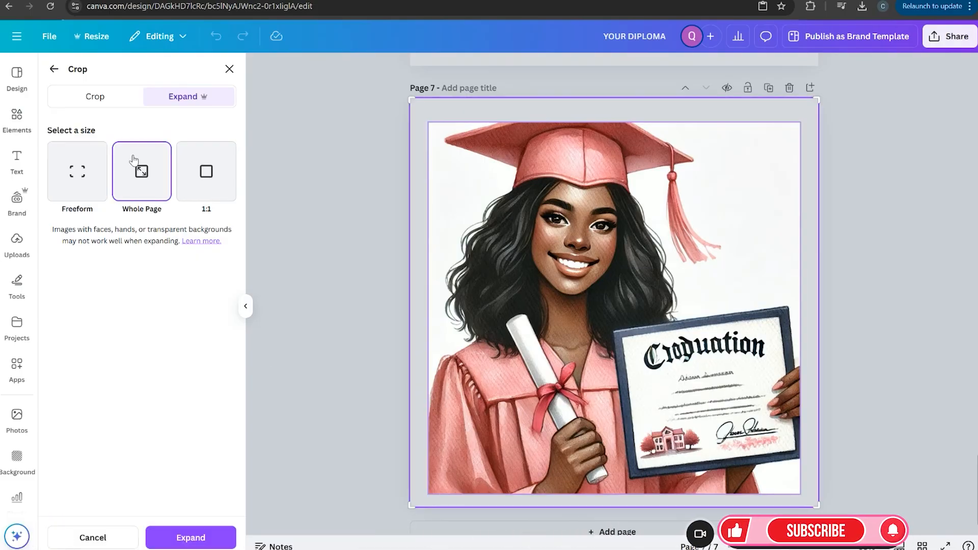
pyautogui.click(179, 538)
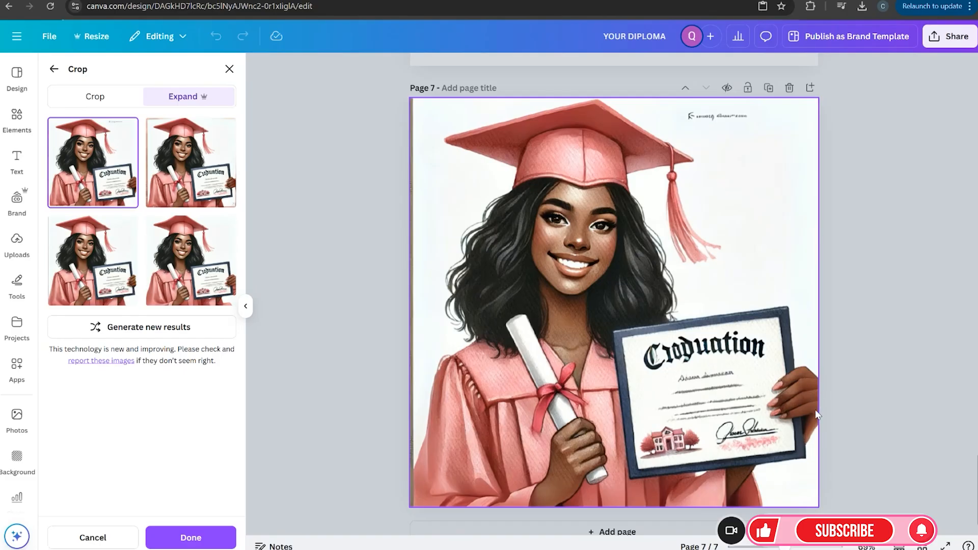
# Step: Compare the four expanded versions of the graduate image and apply the first one
pyautogui.click(190, 203)
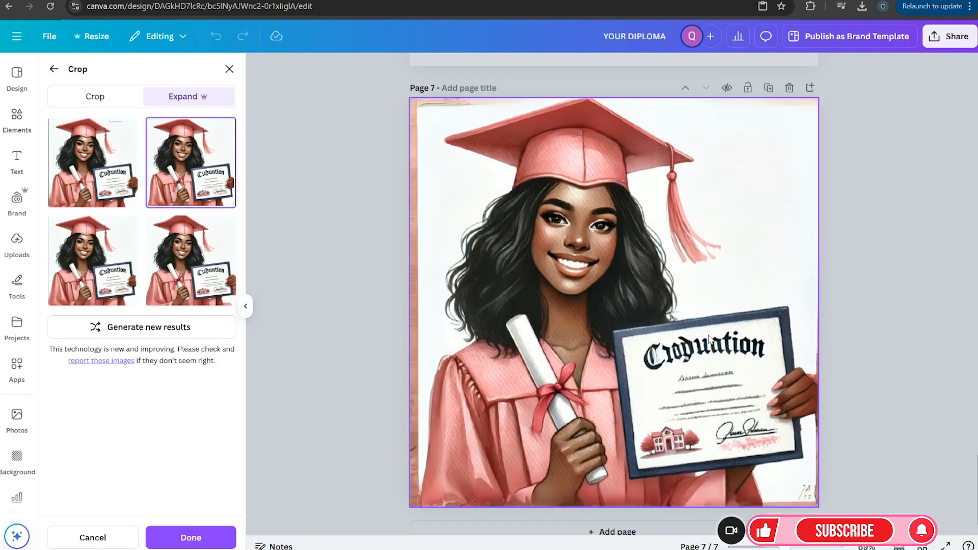
pyautogui.click(95, 276)
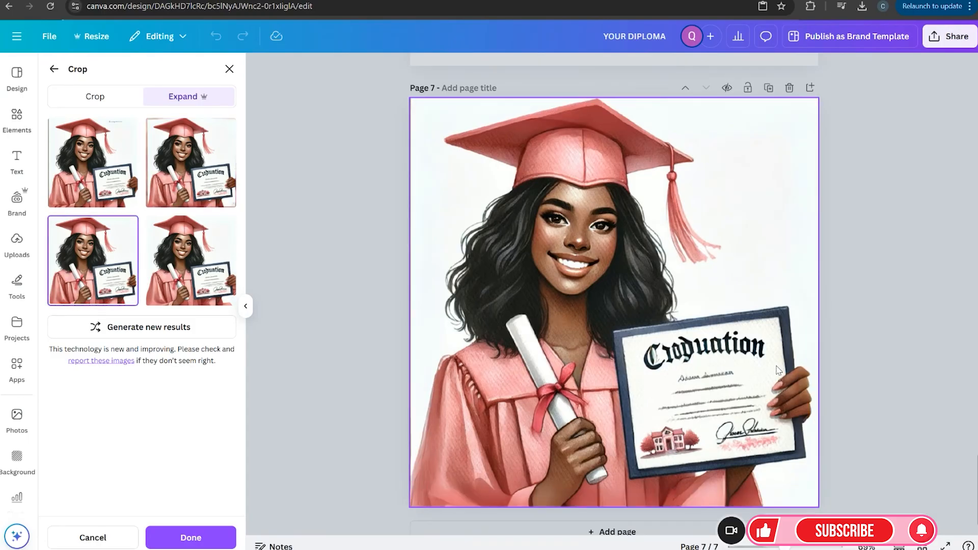
pyautogui.click(177, 270)
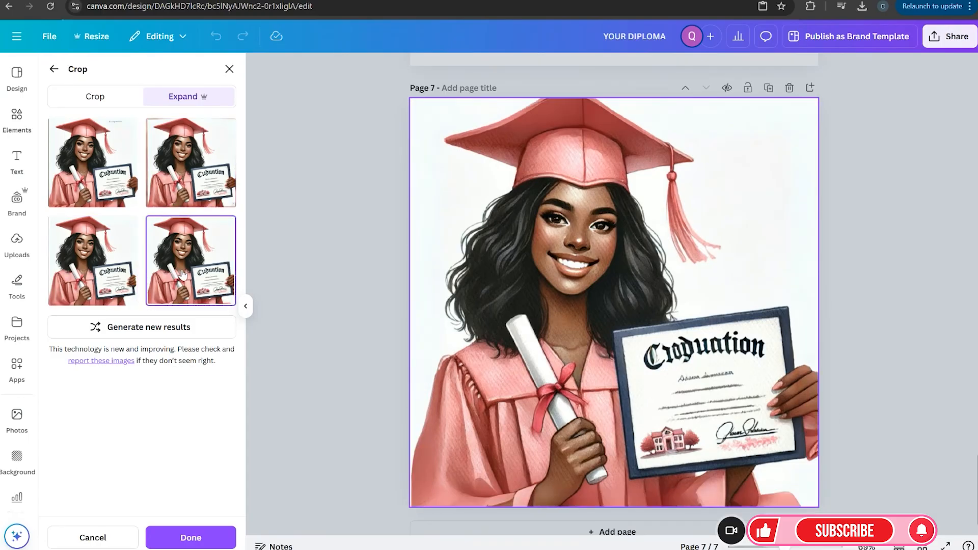
pyautogui.click(75, 180)
pyautogui.click(191, 537)
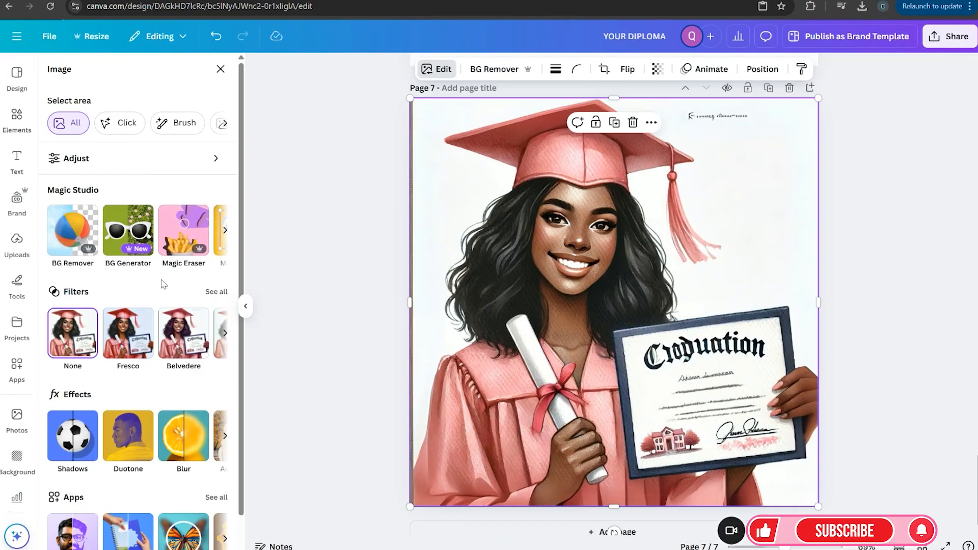
pyautogui.click(224, 230)
pyautogui.click(128, 241)
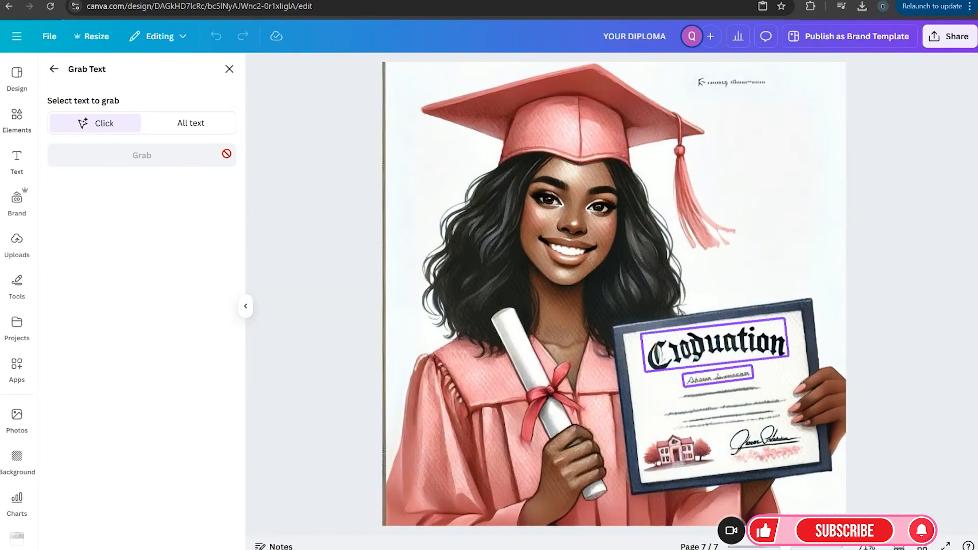
pyautogui.click(229, 72)
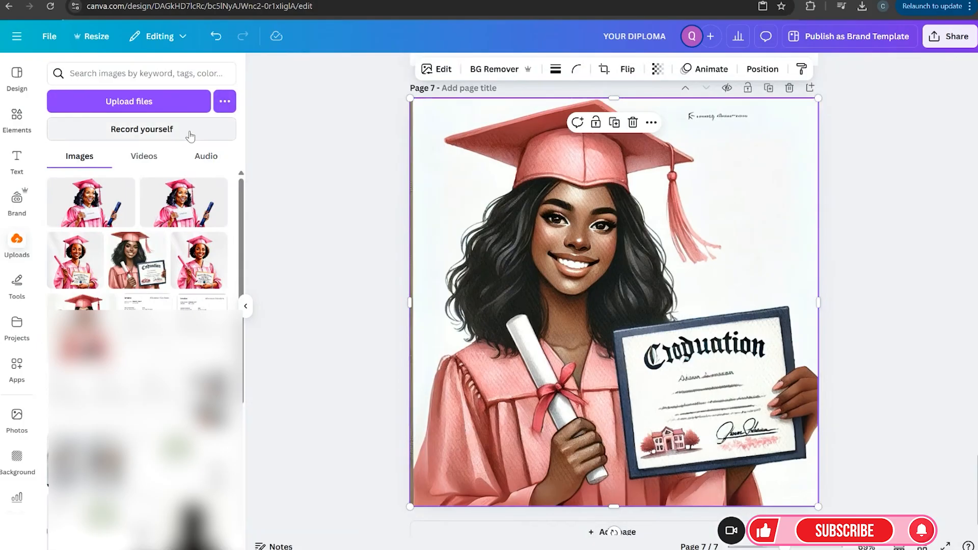
# Step: Open Magic Eraser for the page 7 graduate image and set its brush size to 47
pyautogui.click(437, 69)
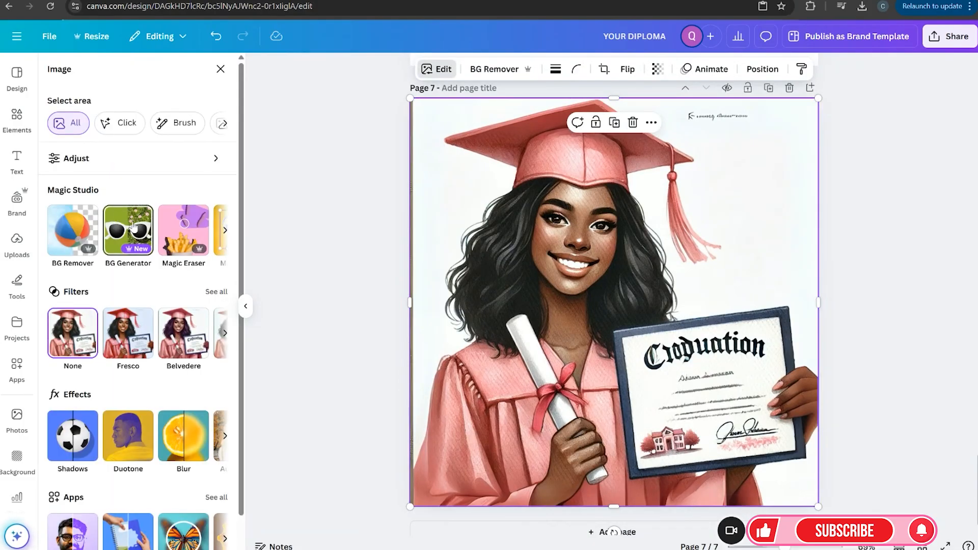
pyautogui.click(180, 237)
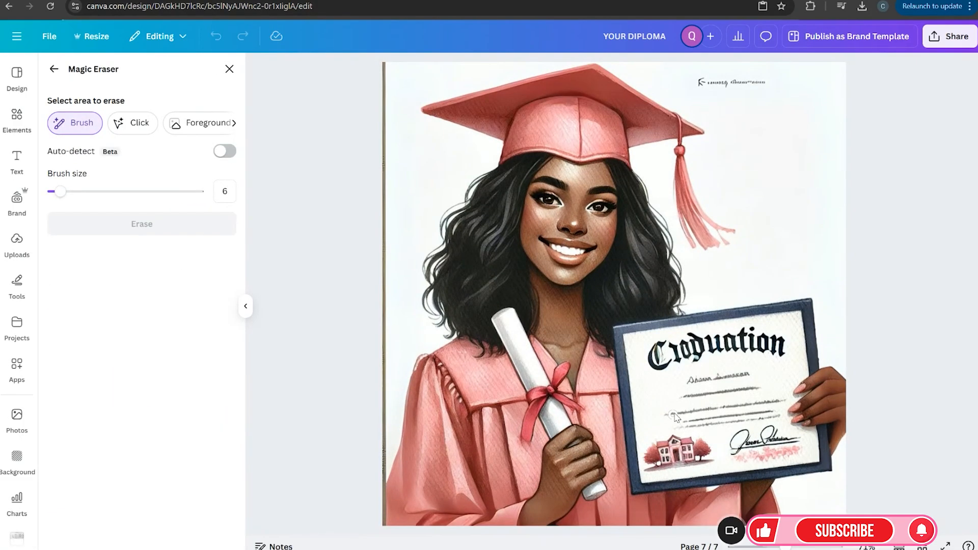
pyautogui.moveTo(70, 198); pyautogui.dragTo(121, 190)
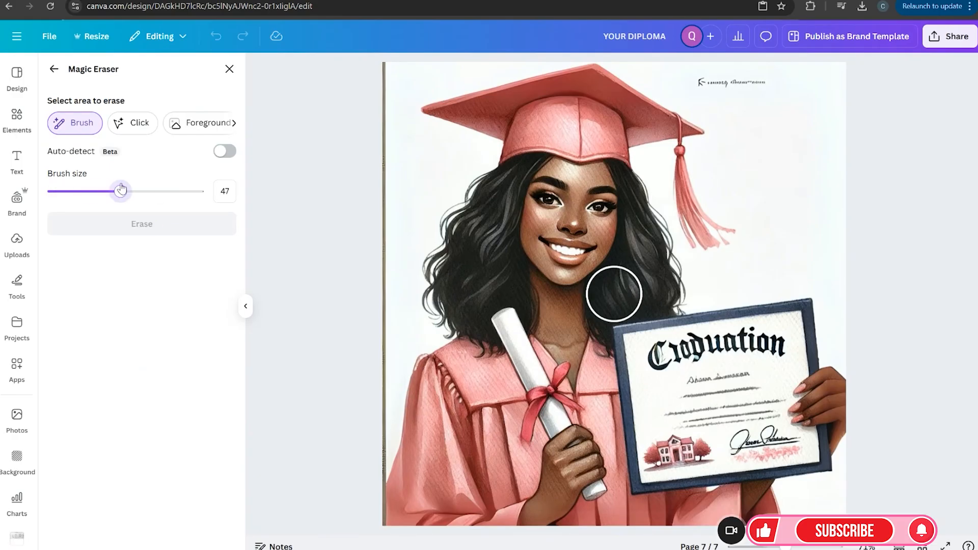
# Step: Try to erase the framed certificate with Magic Eraser's Click selection, and undo the erase
pyautogui.click(133, 123)
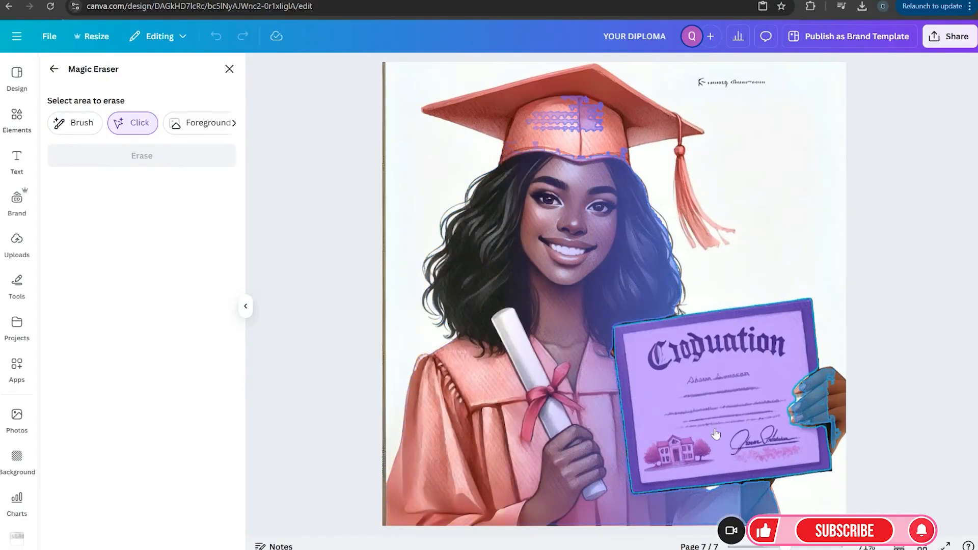
pyautogui.click(713, 388)
pyautogui.click(200, 164)
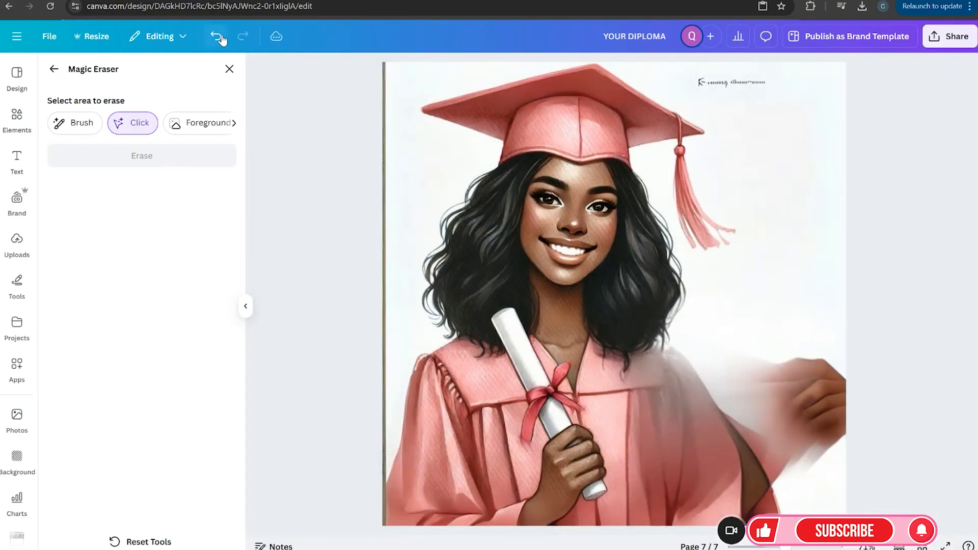
pyautogui.click(216, 36)
# Step: Mark the middle of the certificate's text for erasing with the Magic Eraser brush at size 73
pyautogui.click(77, 123)
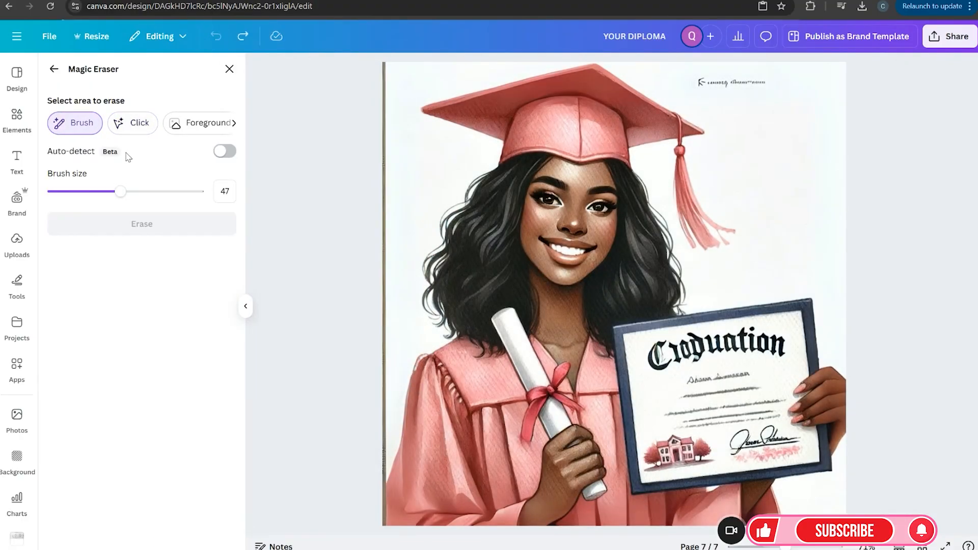
pyautogui.moveTo(120, 191); pyautogui.dragTo(158, 191)
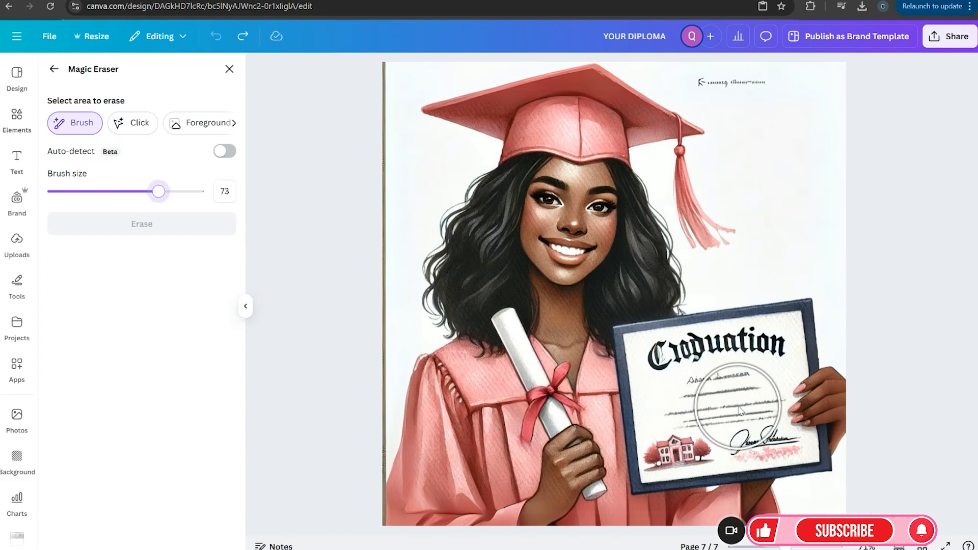
pyautogui.moveTo(736, 396)
pyautogui.mouseDown()
pyautogui.moveTo(679, 436)
pyautogui.moveTo(741, 422)
pyautogui.moveTo(729, 415)
pyautogui.mouseUp()
pyautogui.moveTo(701, 366); pyautogui.dragTo(736, 362)
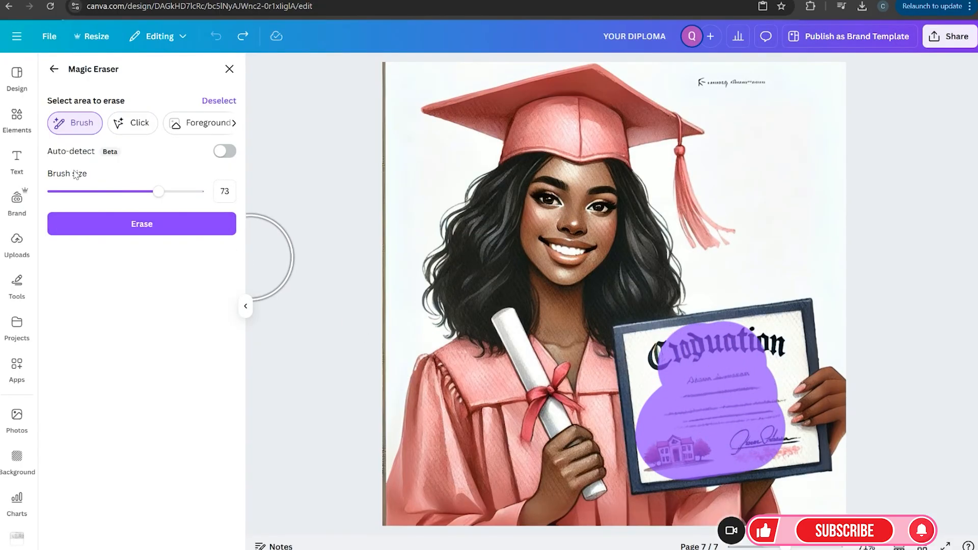
# Step: Brush over the remaining certificate lettering and signature at size 25, erase the marked area, and close Magic Eraser
pyautogui.moveTo(158, 191); pyautogui.dragTo(88, 194)
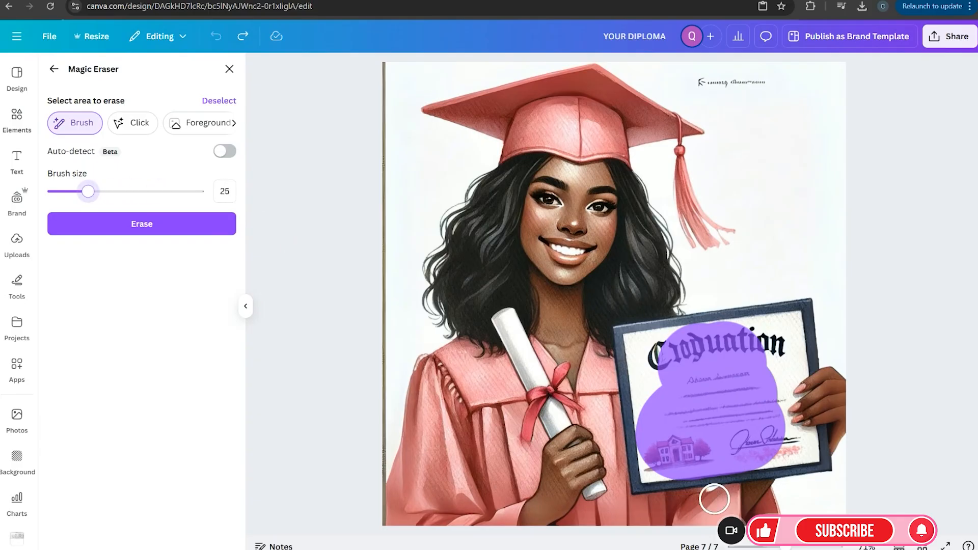
pyautogui.moveTo(649, 346)
pyautogui.mouseDown()
pyautogui.moveTo(657, 358)
pyautogui.moveTo(739, 359)
pyautogui.moveTo(778, 346)
pyautogui.moveTo(749, 372)
pyautogui.mouseUp()
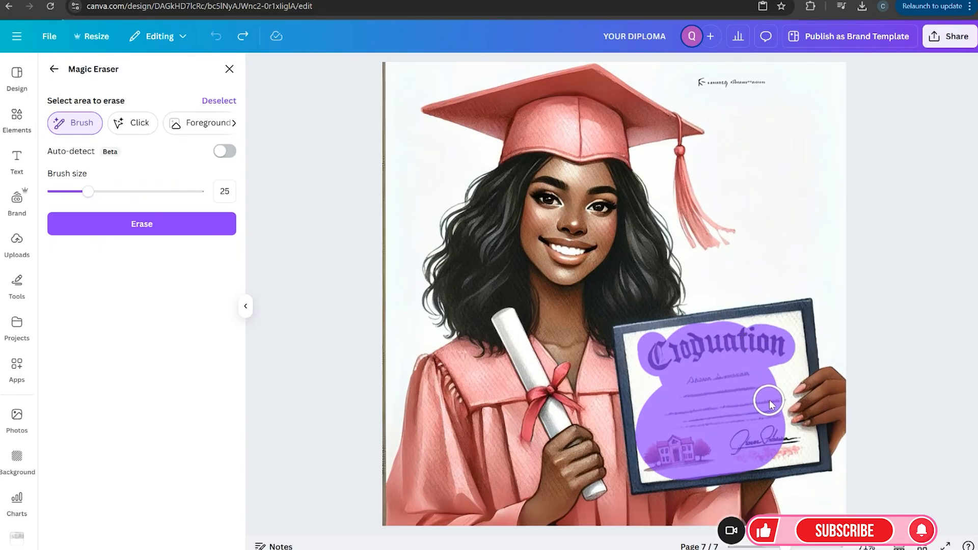
pyautogui.moveTo(756, 440); pyautogui.dragTo(790, 449)
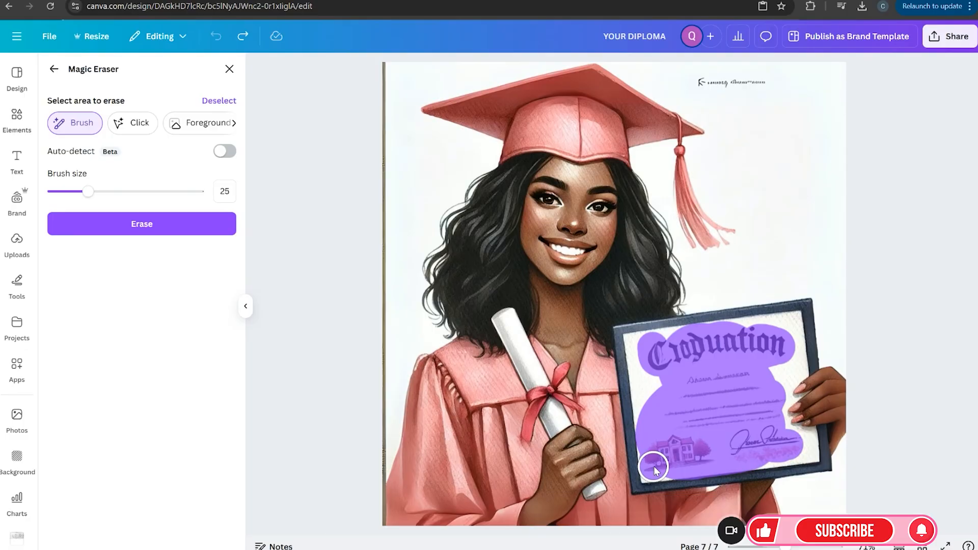
pyautogui.click(170, 224)
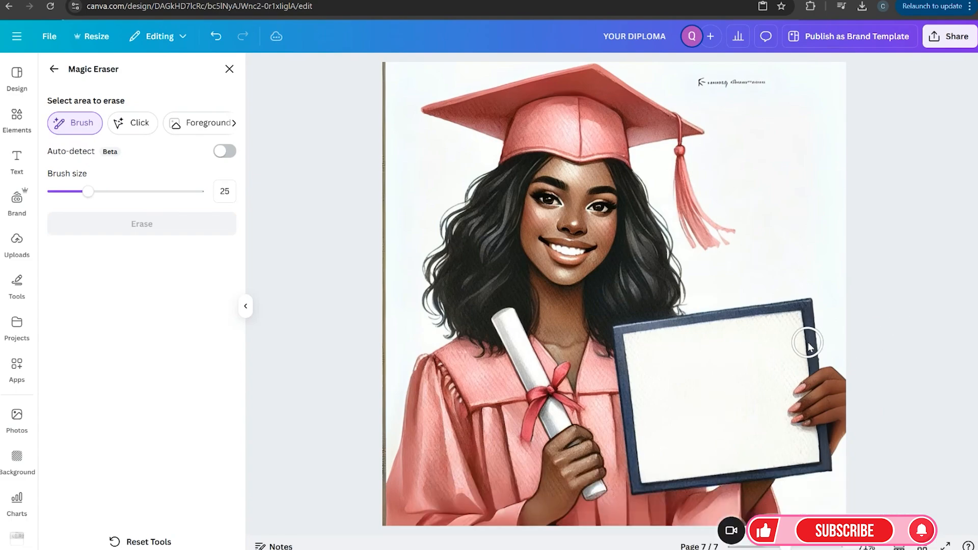
pyautogui.click(230, 69)
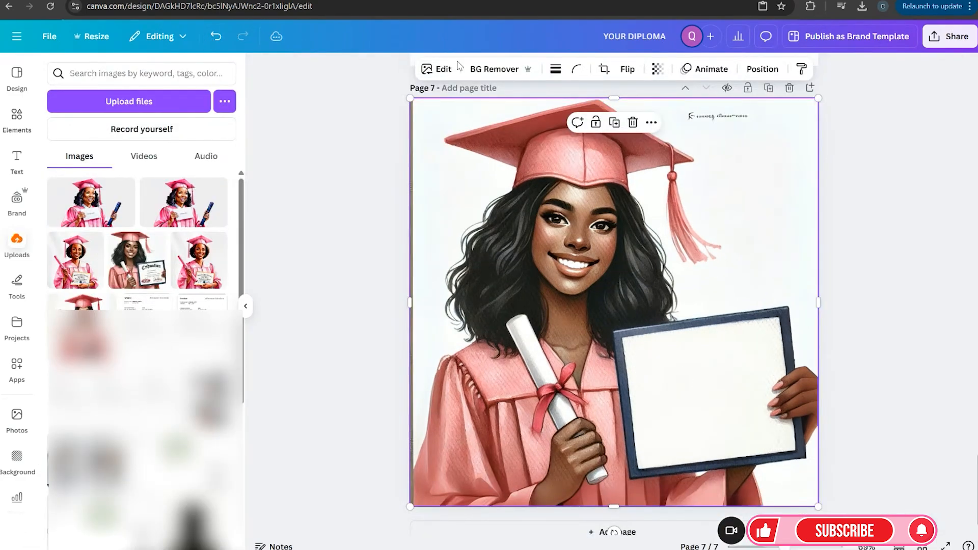
# Step: Remove the background from the page 7 graduate image and collapse the uploads area
pyautogui.click(488, 71)
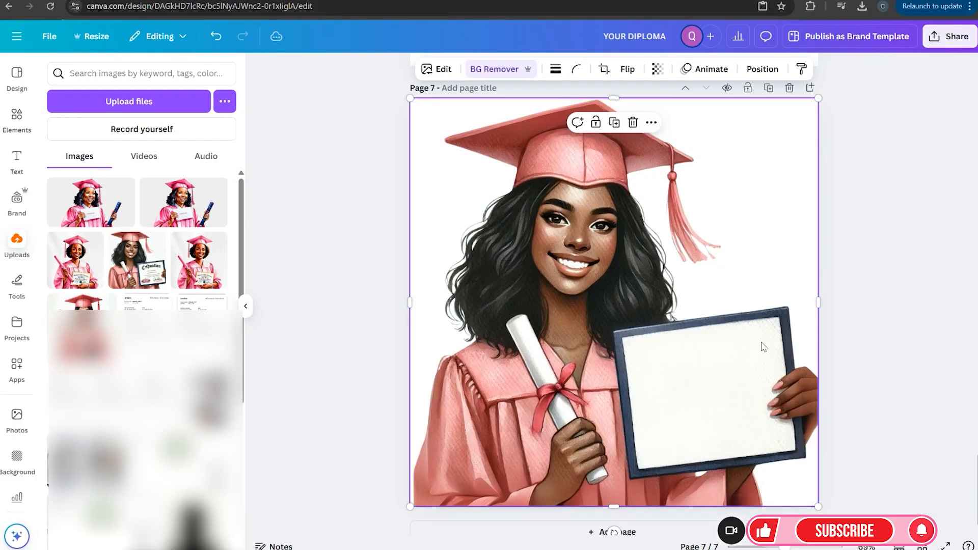
pyautogui.click(892, 353)
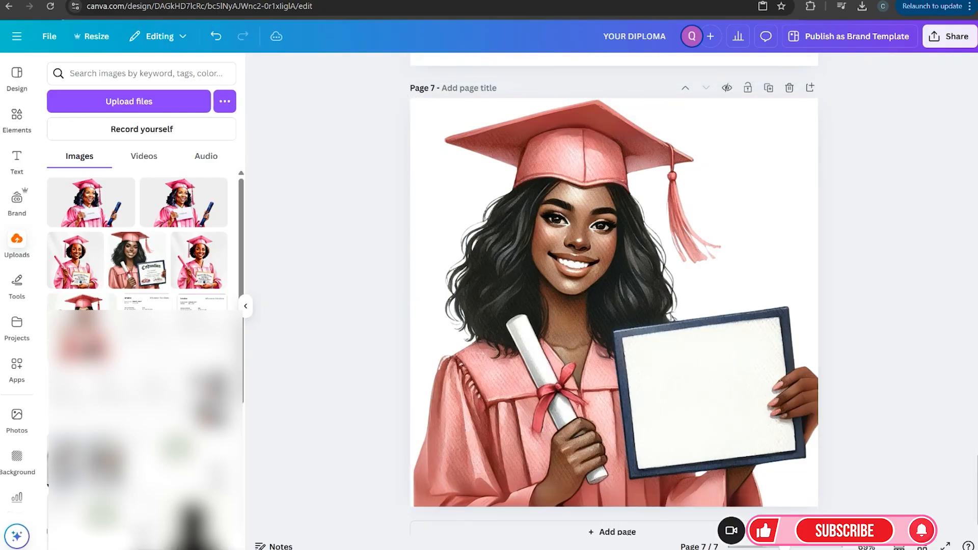
pyautogui.click(245, 306)
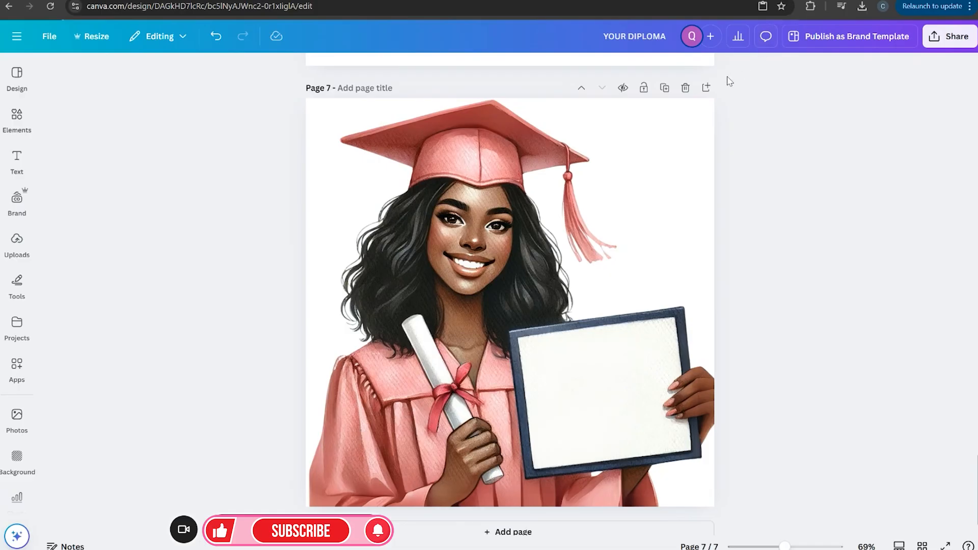
# Step: Add a blank page after page 7 and look through the uploaded images
pyautogui.click(705, 88)
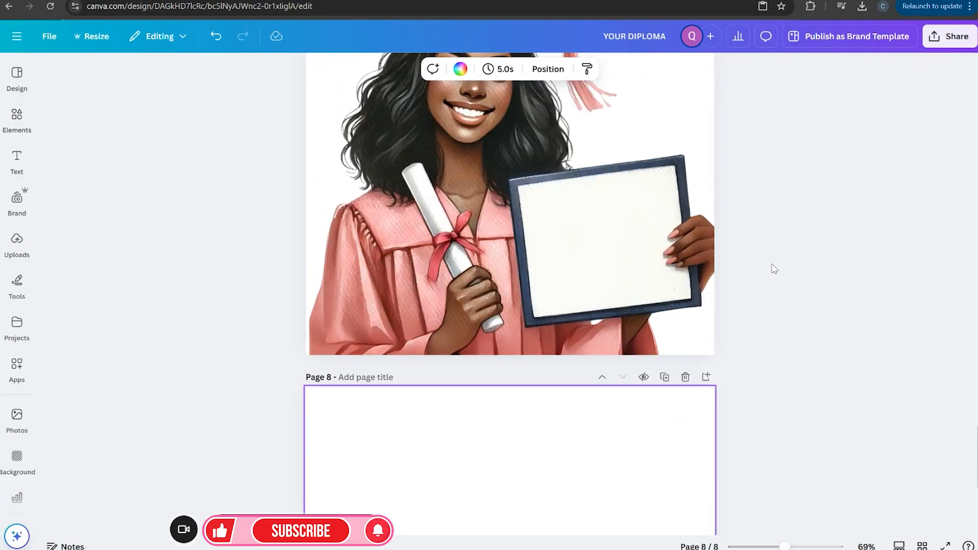
pyautogui.click(17, 119)
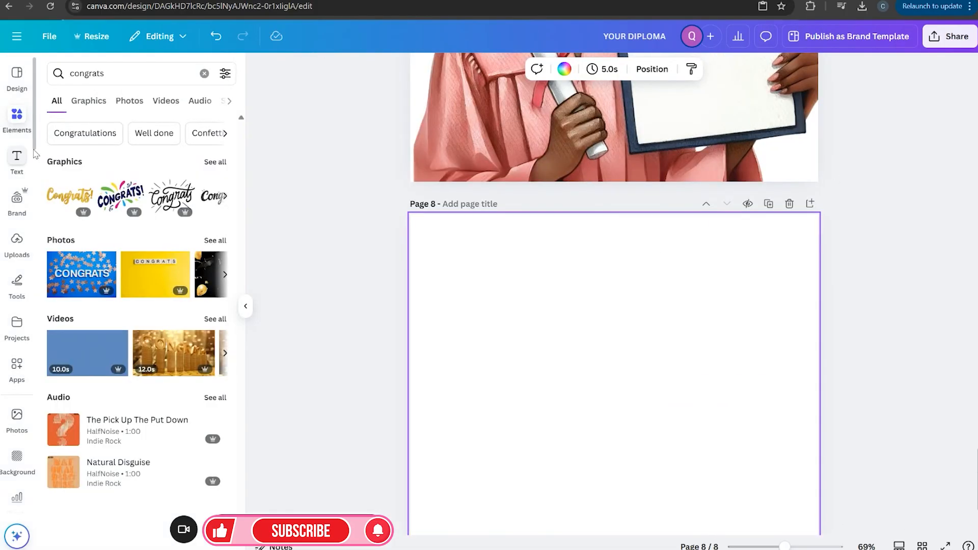
pyautogui.click(15, 245)
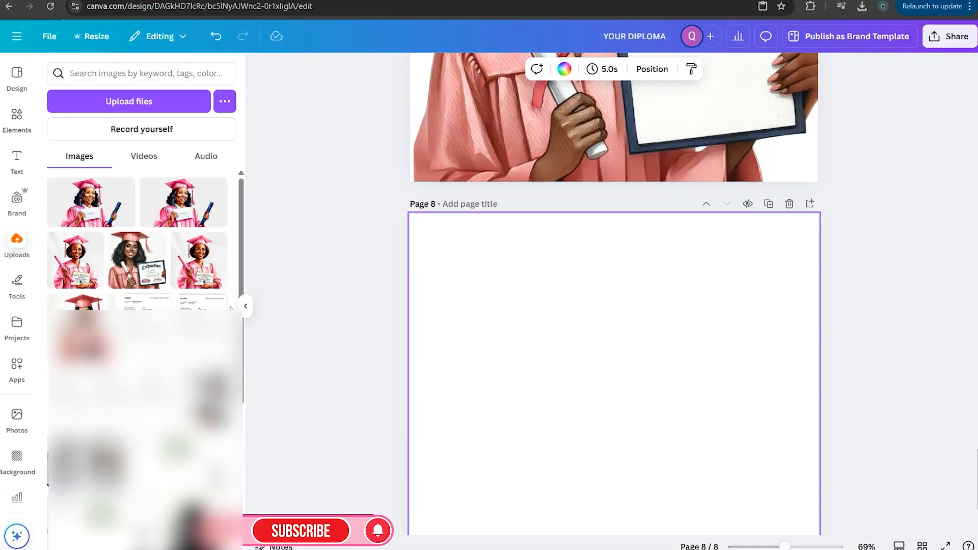
pyautogui.scroll(5, 701, 277)
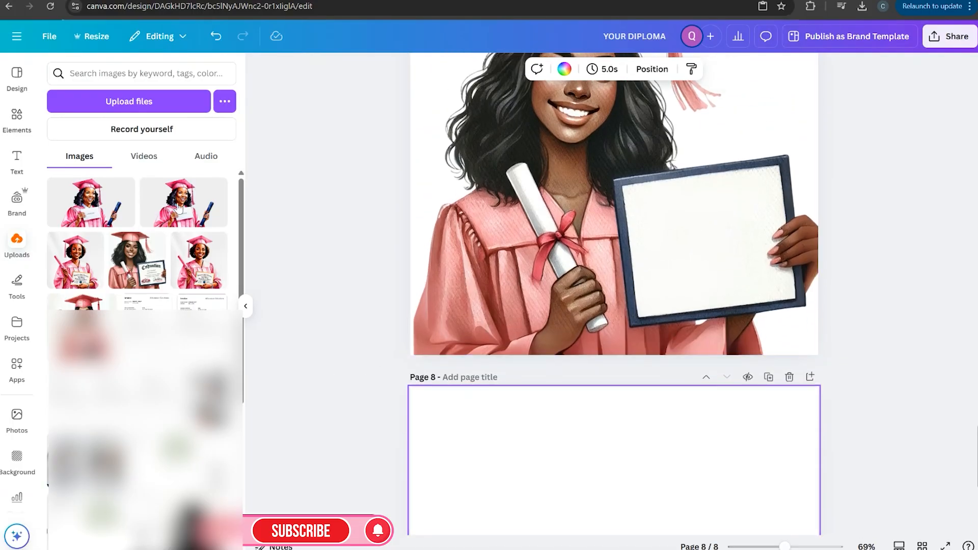
pyautogui.scroll(-2, 159, 264)
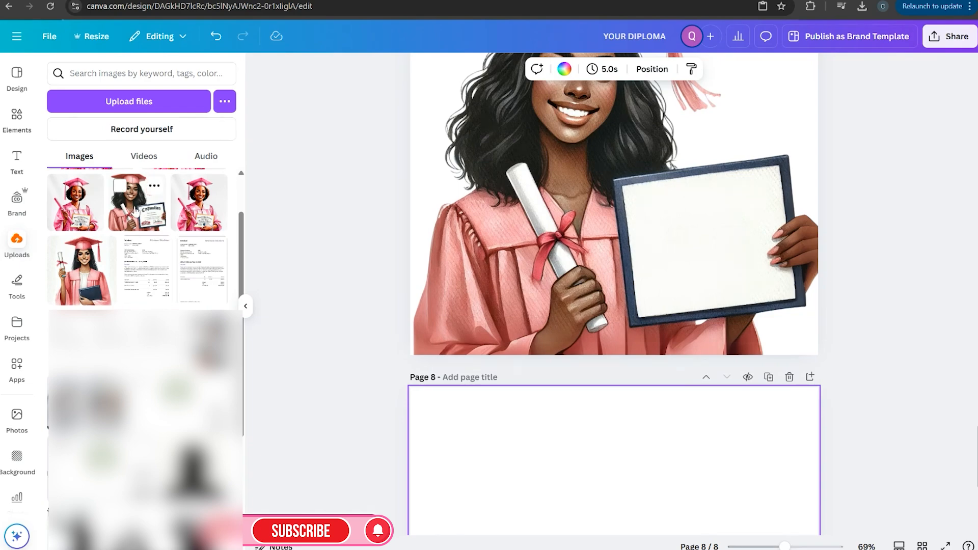
pyautogui.scroll(2, 115, 244)
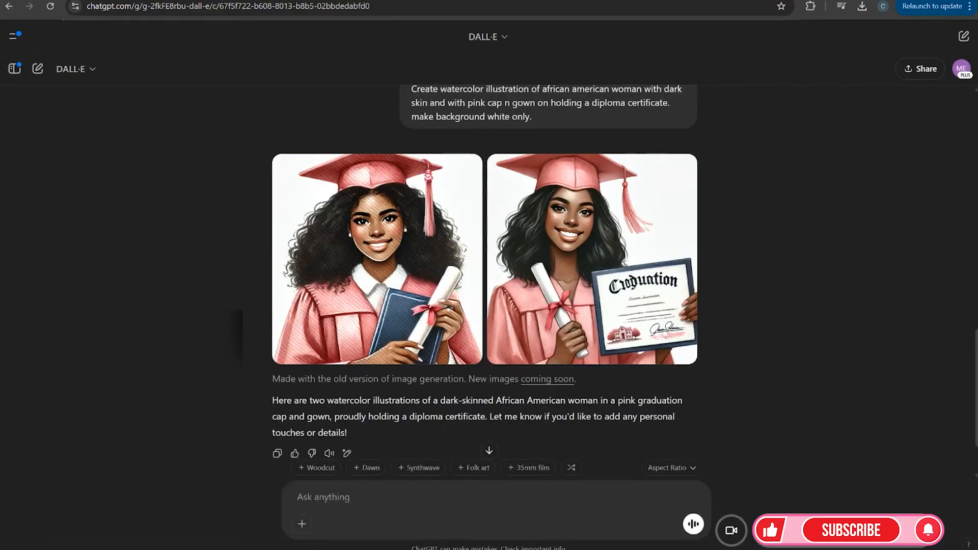
# Step: In the ChatGPT DALL·E chat, copy the earlier watercolor diploma certificate prompt into the message box
pyautogui.scroll(2, 423, 199)
pyautogui.moveTo(414, 202); pyautogui.dragTo(530, 239)
pyautogui.rightClick(493, 225)
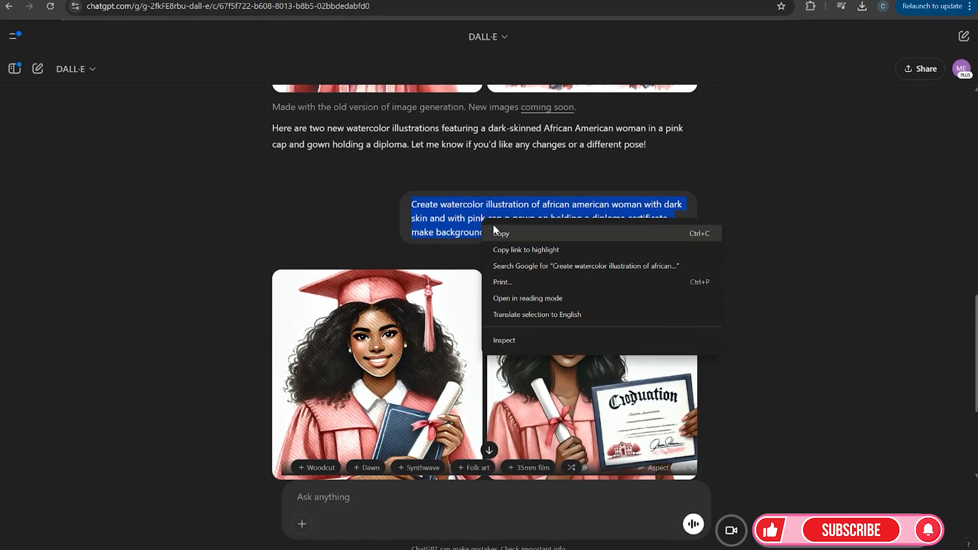
pyautogui.click(495, 232)
pyautogui.click(474, 512)
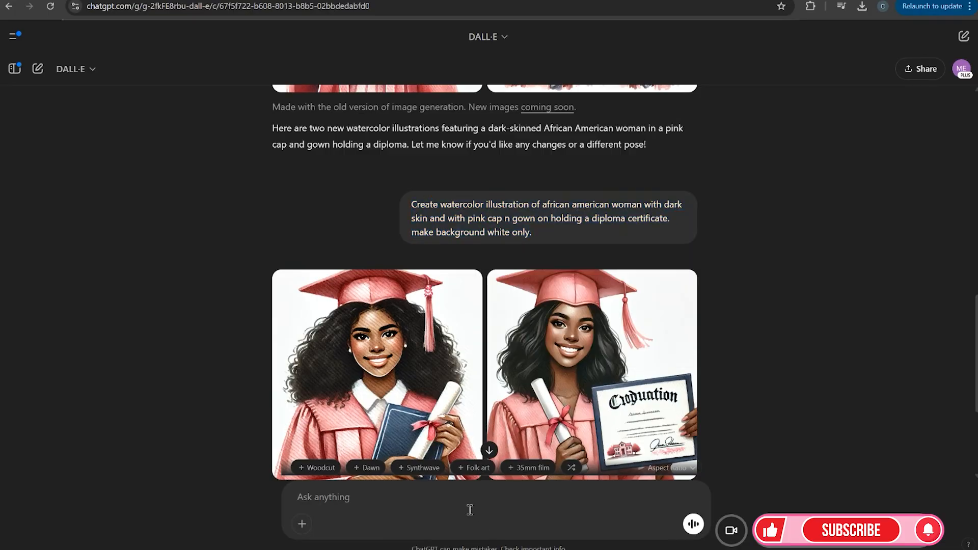
pyautogui.hotkey('ctrl', 'v')
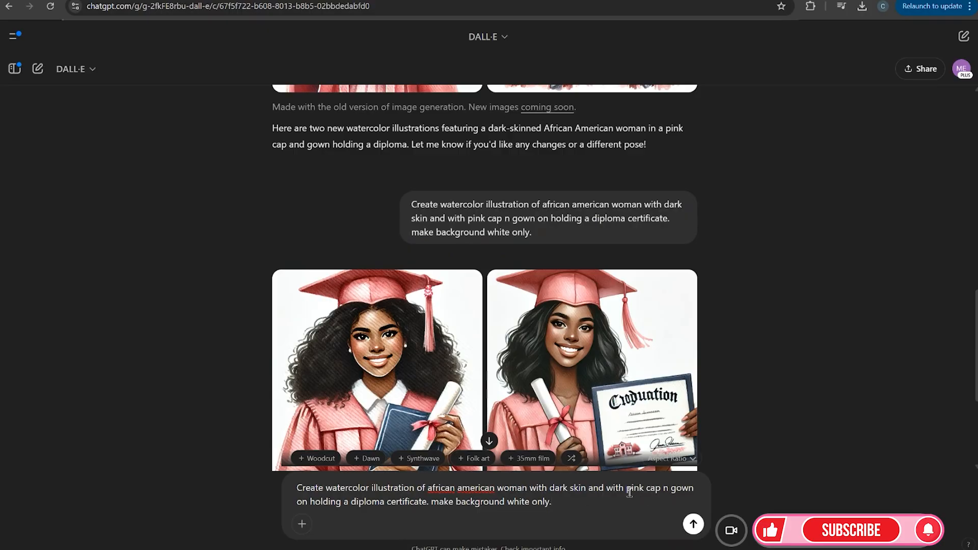
# Step: Replace "diploma certificate" with "balloon" in the prompt and submit it
pyautogui.moveTo(360, 504); pyautogui.dragTo(417, 503)
pyautogui.press('BackSpace')
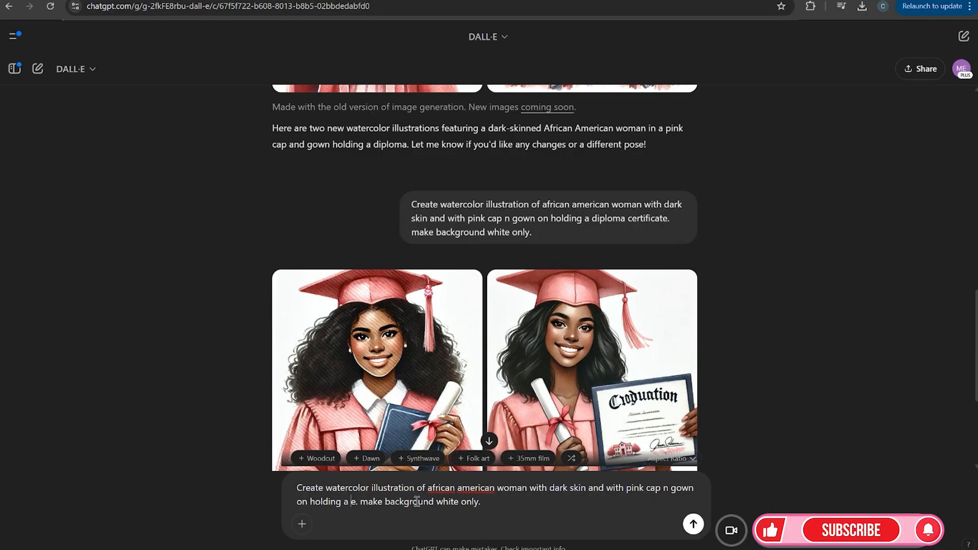
pyautogui.write('balloon')
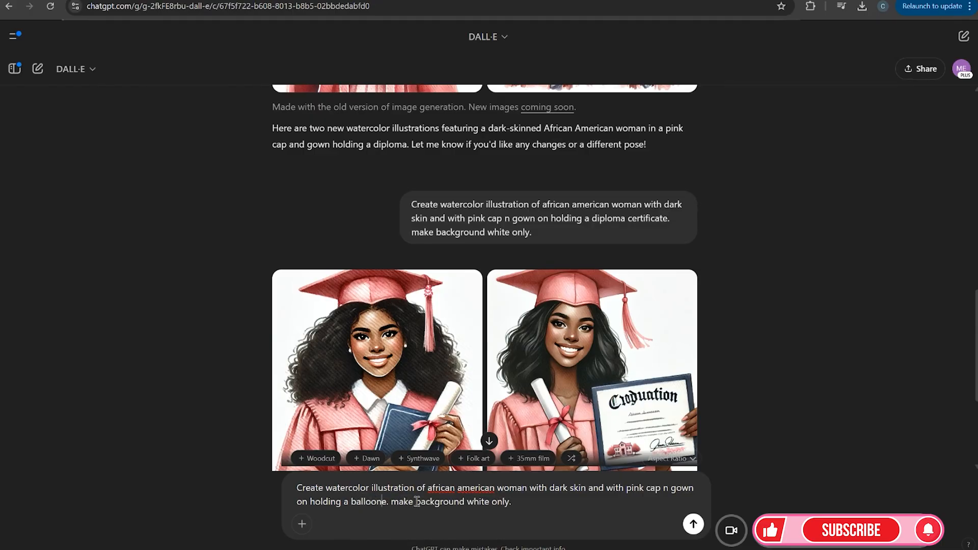
pyautogui.press('BackSpace')
pyautogui.press('Return')
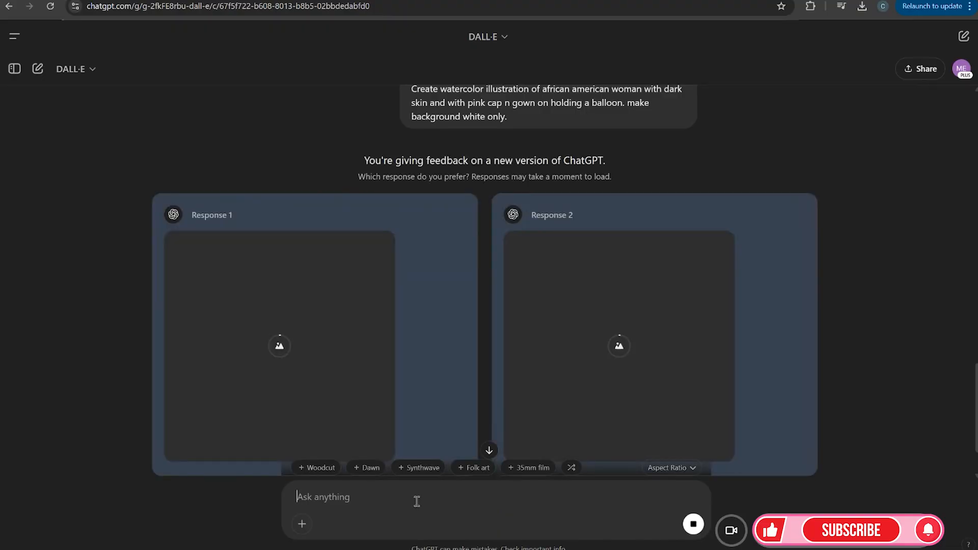
# Step: Download both the heart balloon and round balloon graduates from Response 1, and the graduate holding a book and balloon from Response 2
pyautogui.scroll(-1, 466, 415)
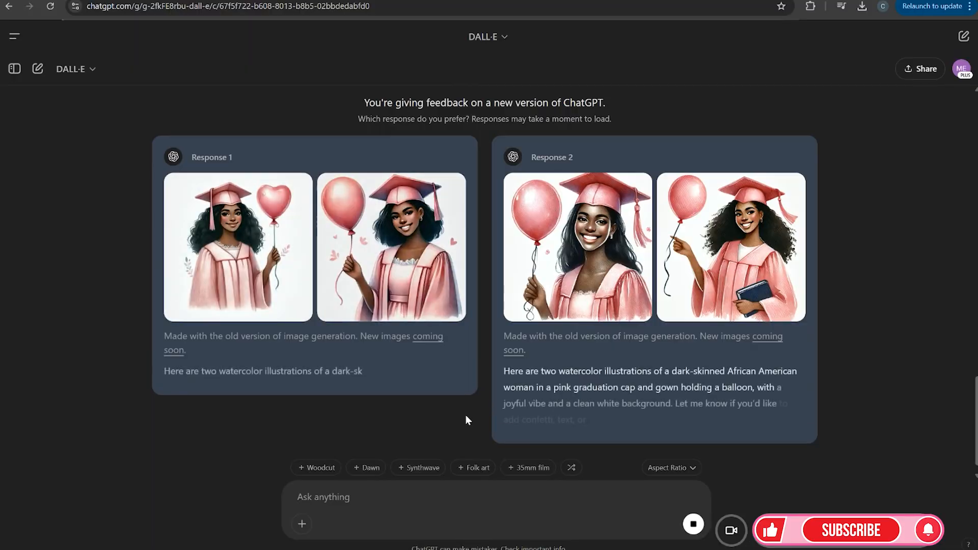
pyautogui.moveTo(455, 254)
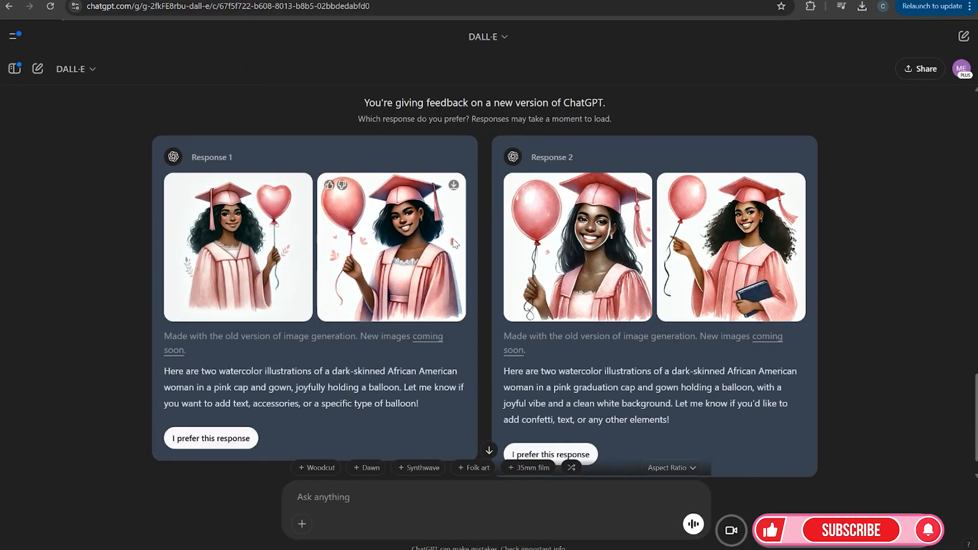
pyautogui.click(455, 189)
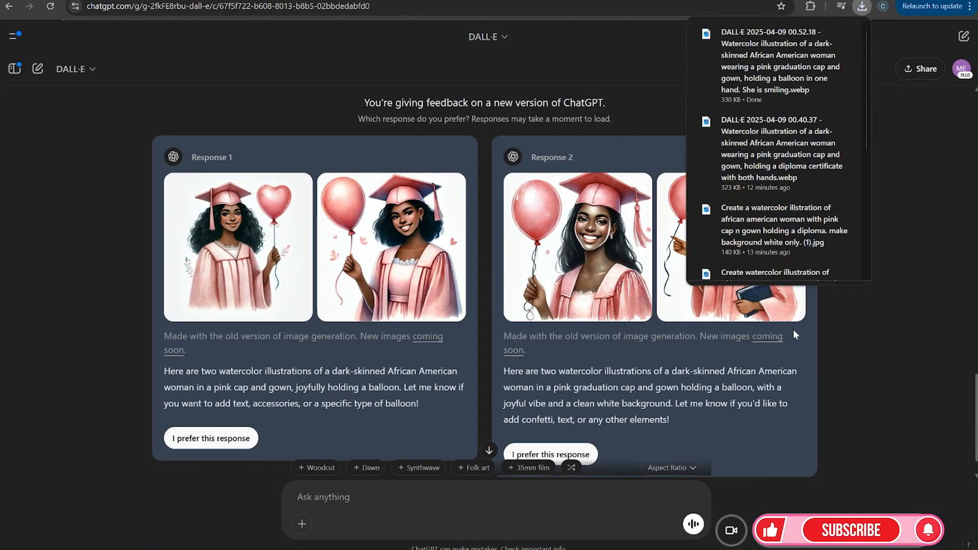
pyautogui.moveTo(789, 239)
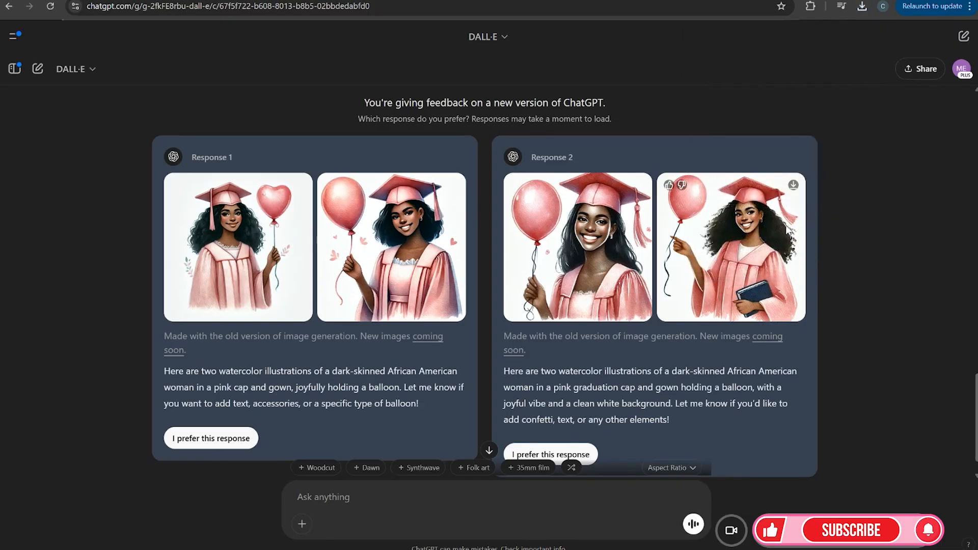
pyautogui.click(793, 185)
pyautogui.scroll(-1, 299, 170)
pyautogui.click(297, 160)
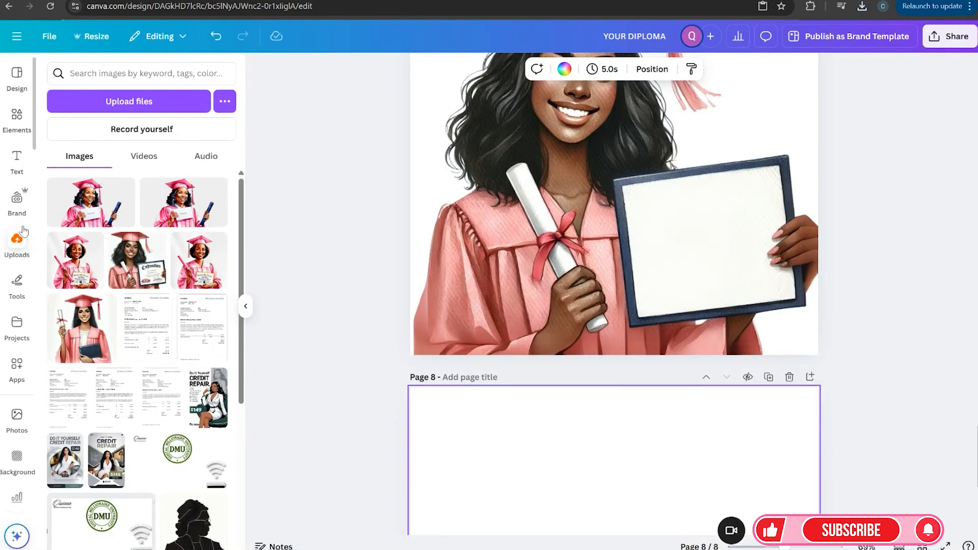
# Step: Switch to Canva and upload the DALL·E files from 2025-04-09 stamped 00.52.27, 00.52.22 and 00.52.18
pyautogui.click(18, 239)
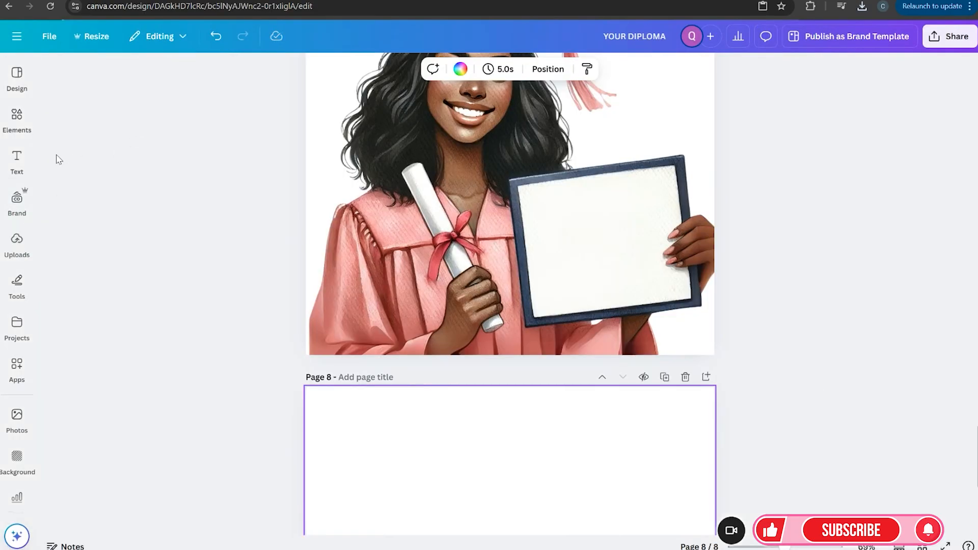
pyautogui.click(17, 239)
pyautogui.click(79, 103)
pyautogui.click(137, 75)
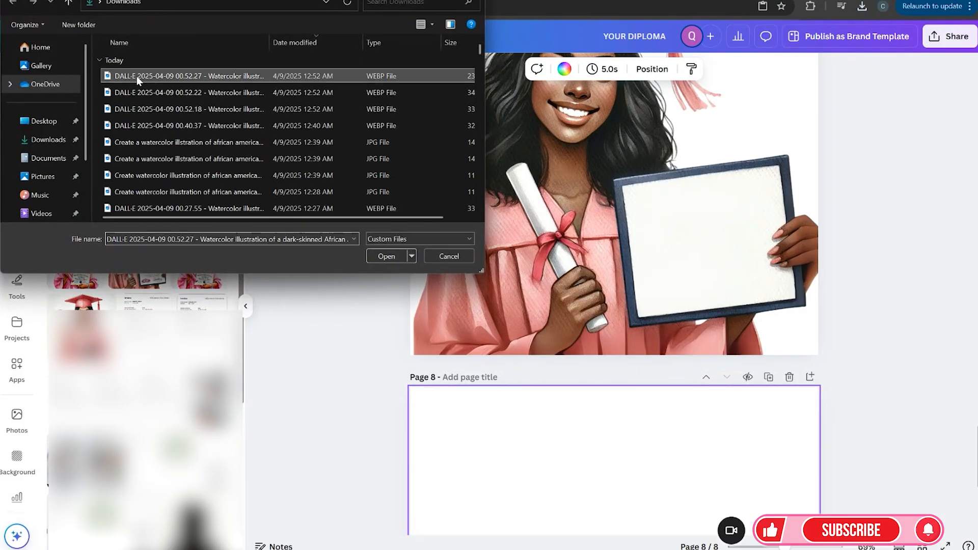
pyautogui.keyDown('ctrl'); pyautogui.click(161, 92); pyautogui.keyUp('ctrl')
pyautogui.keyDown('ctrl'); pyautogui.click(166, 108); pyautogui.keyUp('ctrl')
pyautogui.click(385, 256)
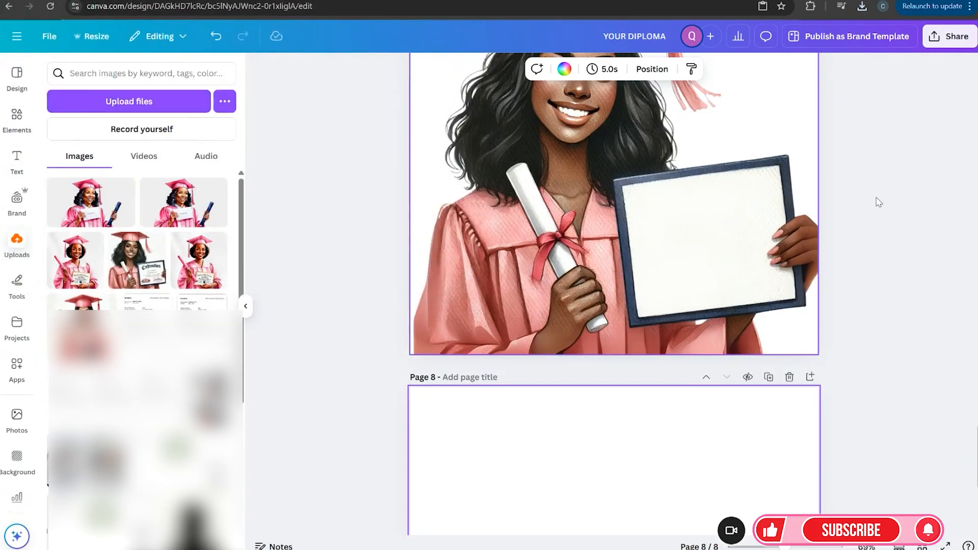
# Step: Place the graduate holding a balloon and a book on page 8 and enlarge the image to nearly fill the page
pyautogui.scroll(-5, 877, 202)
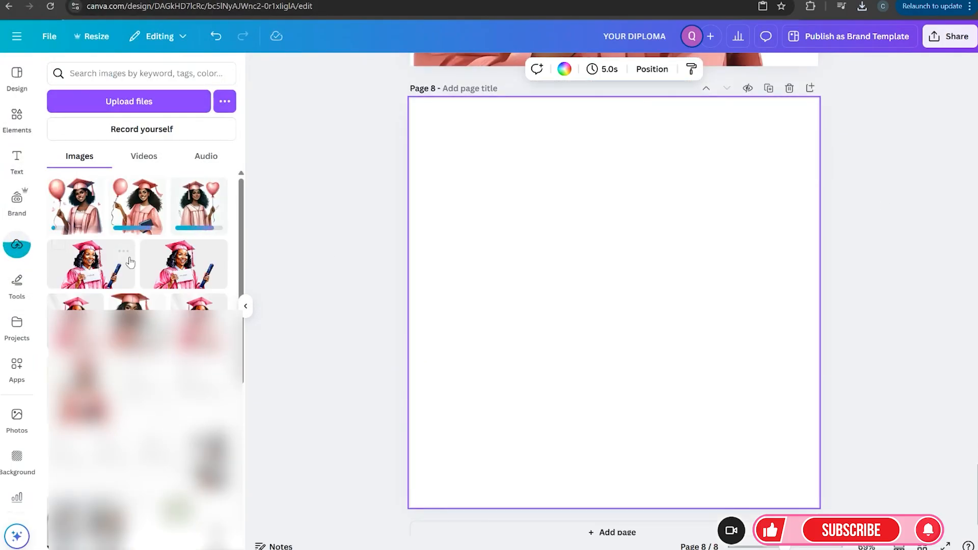
pyautogui.click(145, 220)
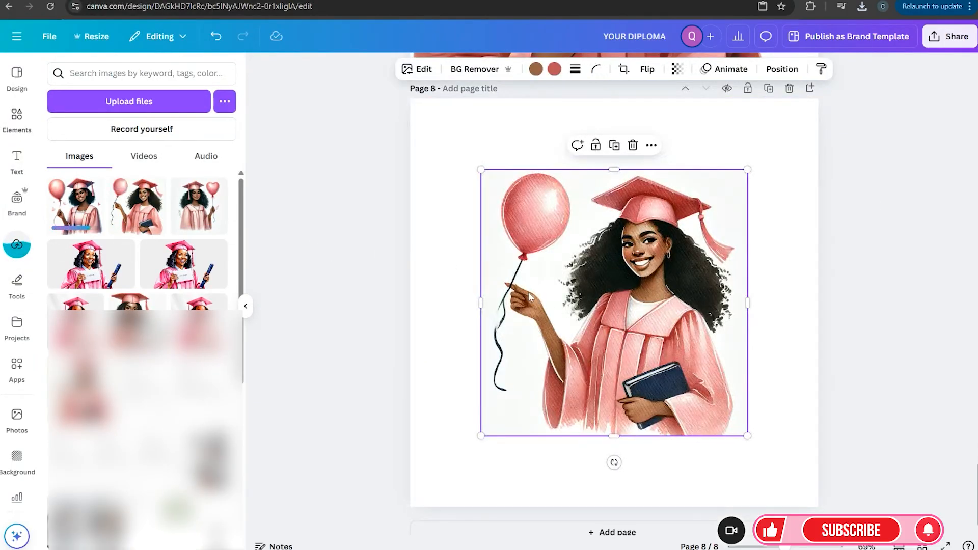
pyautogui.moveTo(482, 437); pyautogui.dragTo(436, 480)
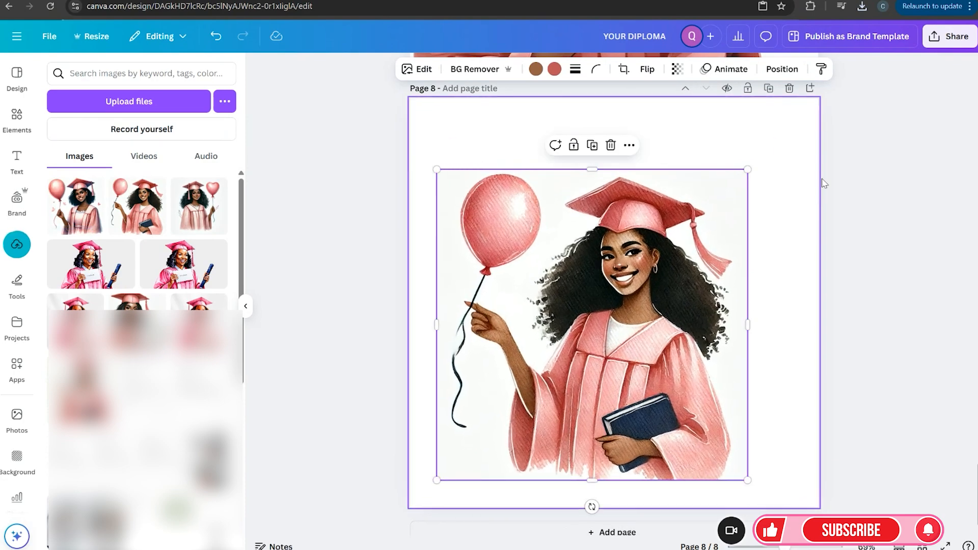
pyautogui.moveTo(749, 169); pyautogui.dragTo(792, 123)
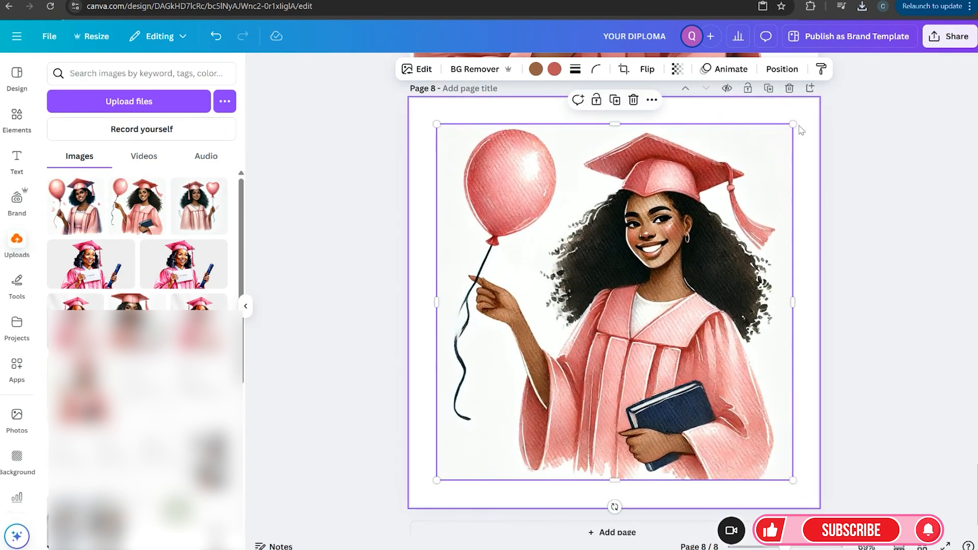
# Step: Use Magic Grab on the page 8 image to separate the graduate from the balloon and background
pyautogui.click(418, 69)
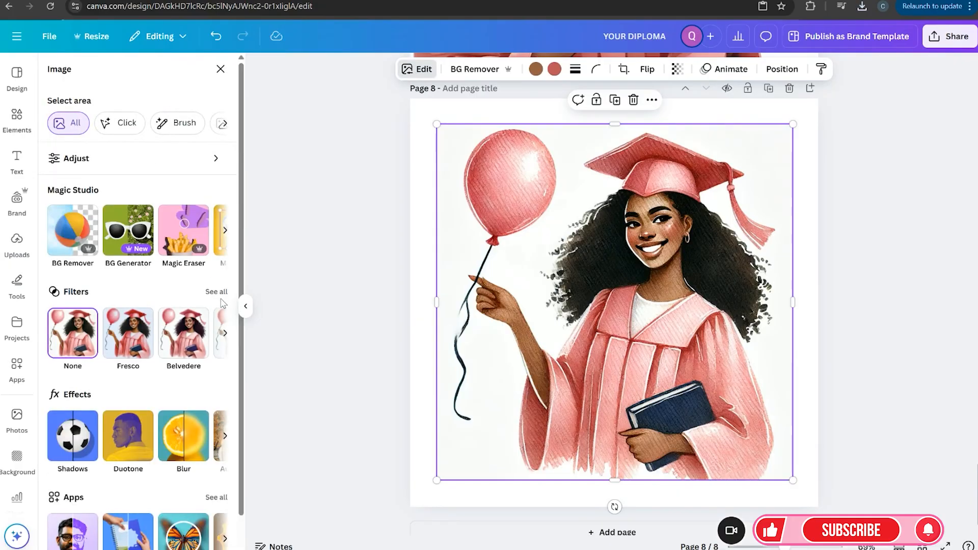
pyautogui.click(245, 306)
pyautogui.click(313, 69)
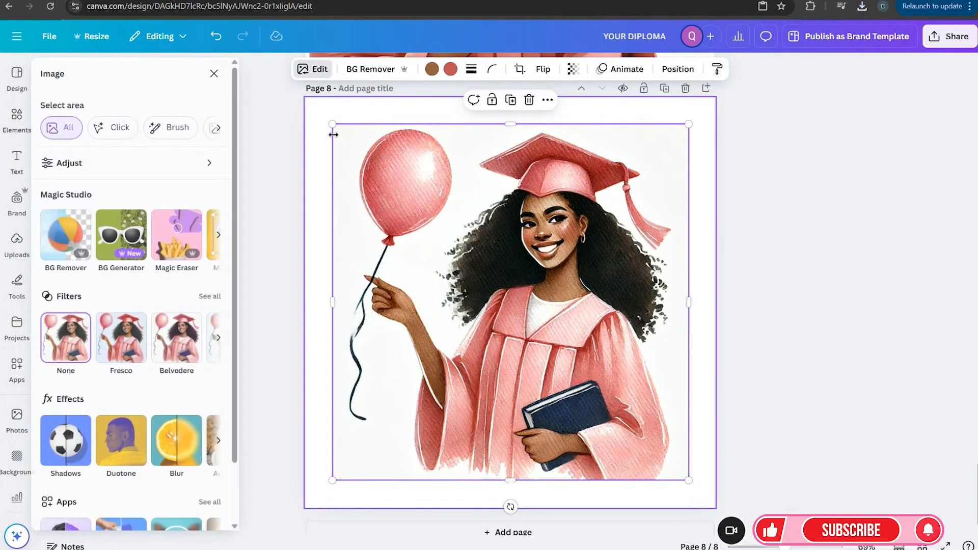
pyautogui.click(225, 234)
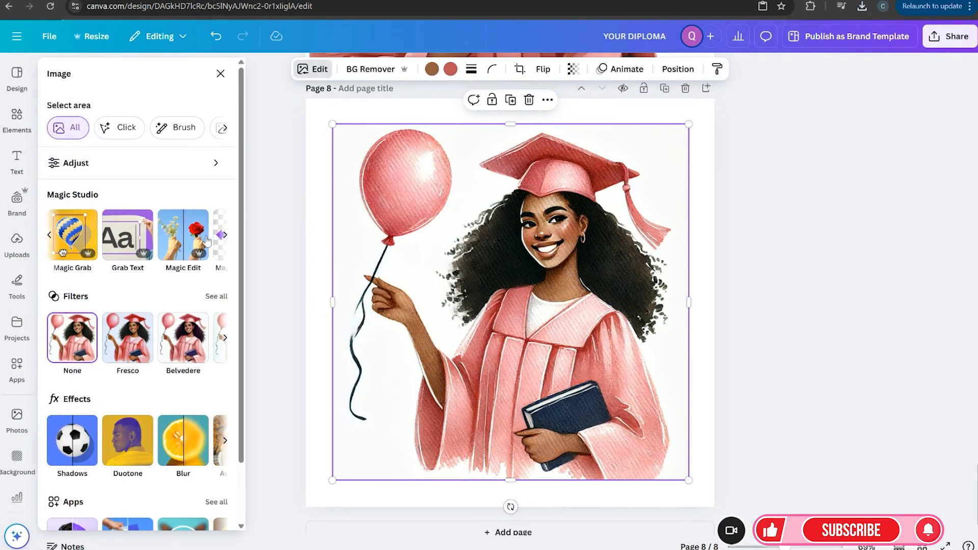
pyautogui.click(64, 249)
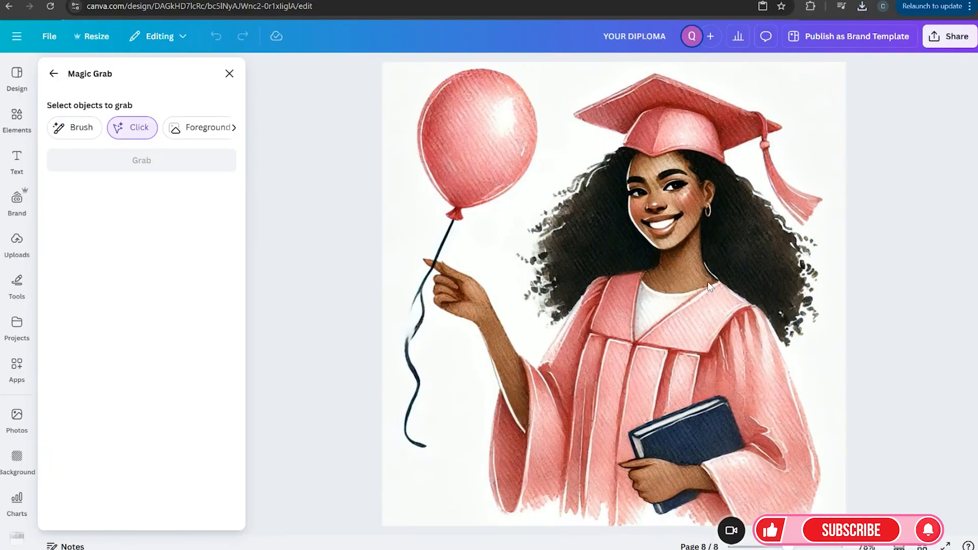
pyautogui.click(234, 131)
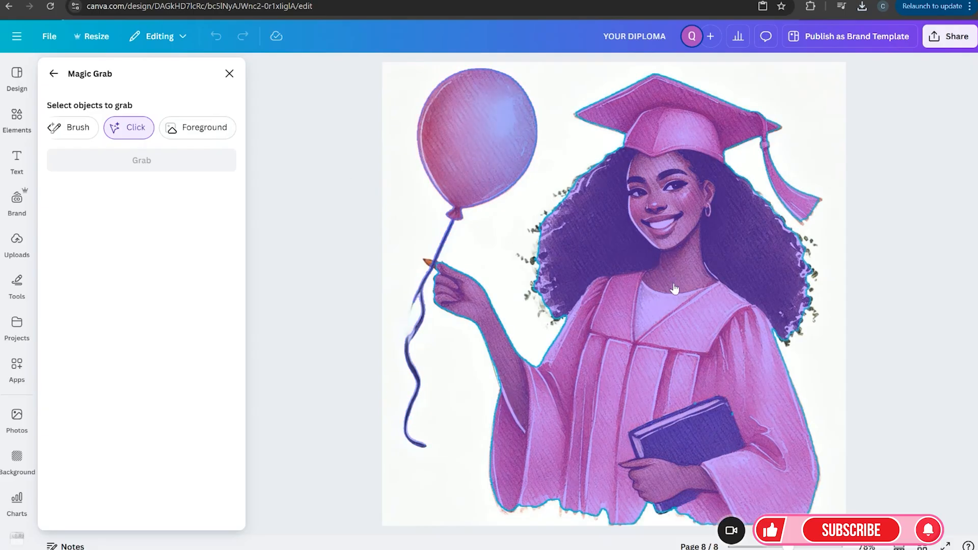
pyautogui.click(681, 190)
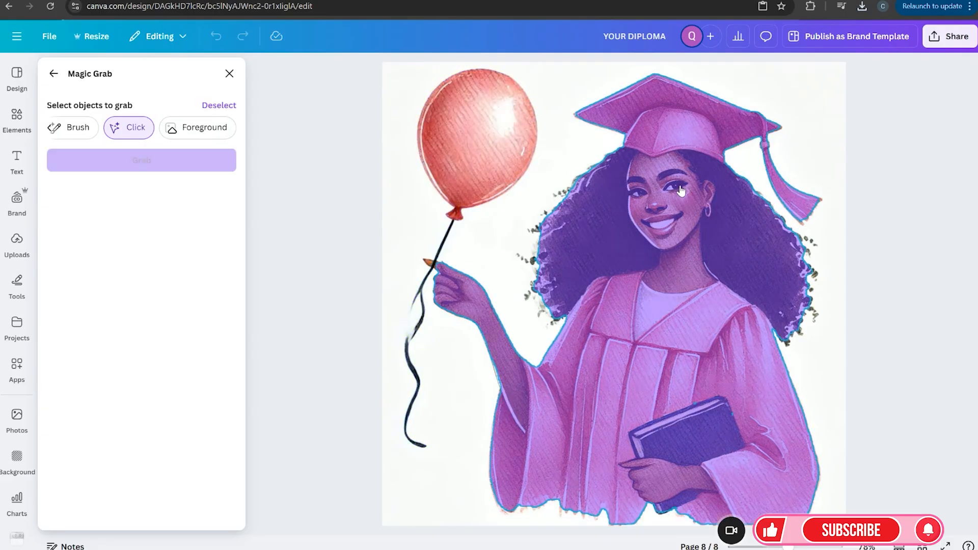
pyautogui.click(424, 261)
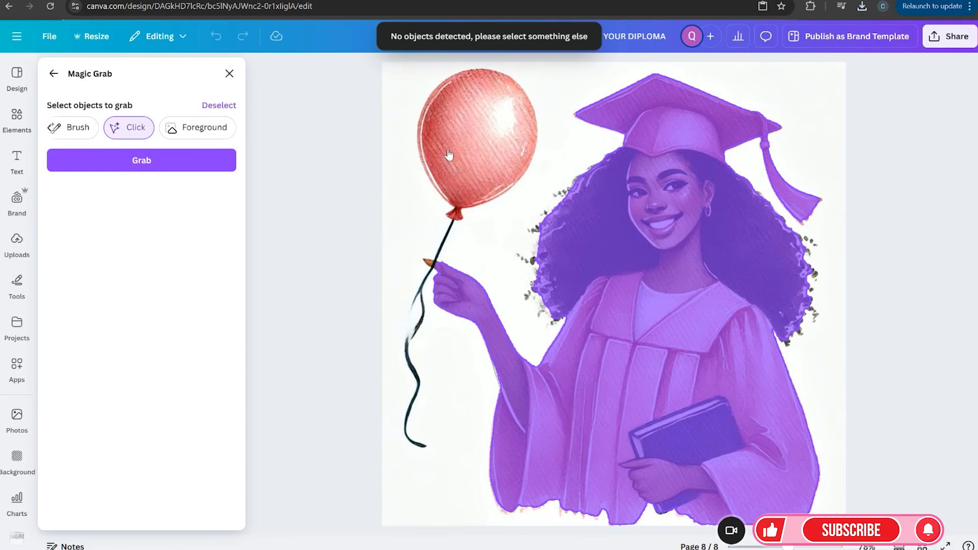
pyautogui.click(142, 160)
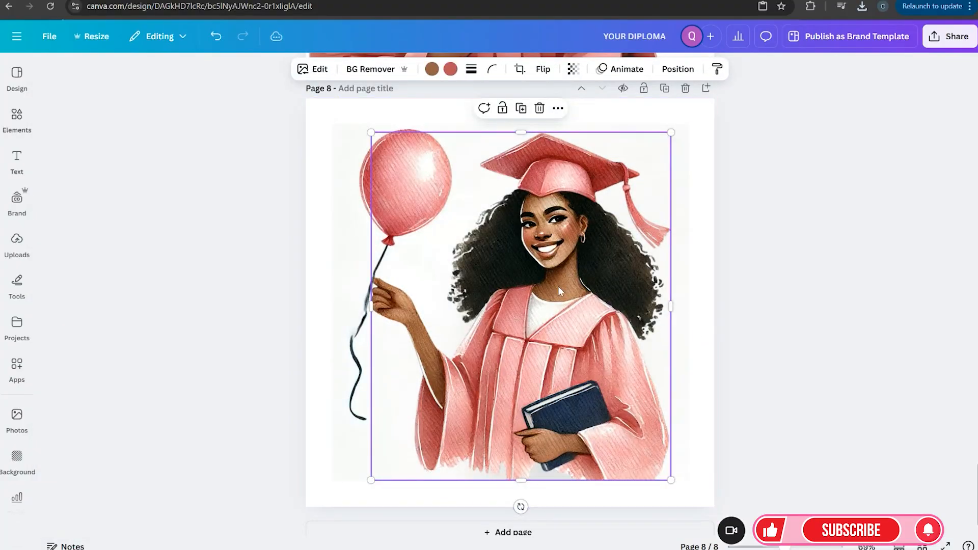
# Step: Move the grabbed graduate away from the balloon so the two are separated on page 8
pyautogui.click(324, 282)
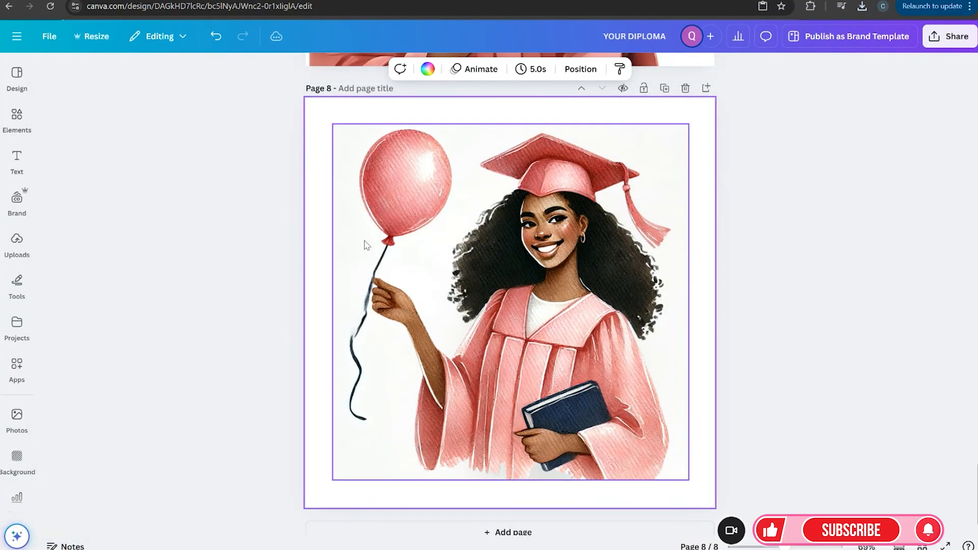
pyautogui.click(385, 207)
pyautogui.moveTo(478, 181); pyautogui.dragTo(598, 208)
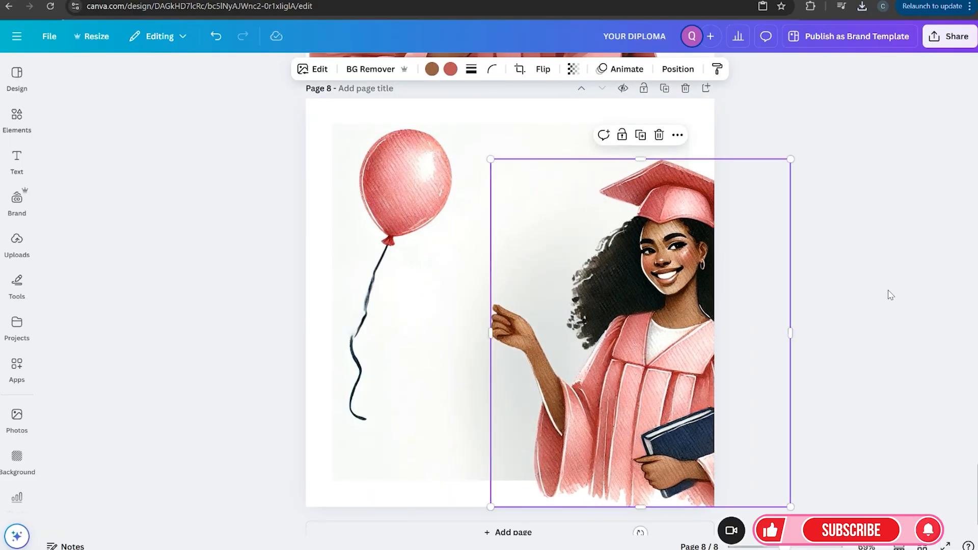
pyautogui.moveTo(646, 281); pyautogui.dragTo(590, 246)
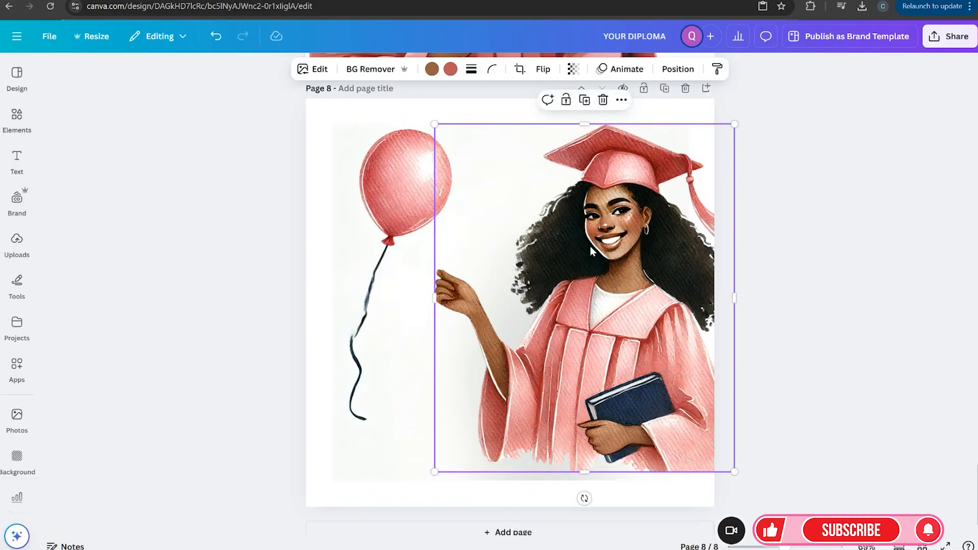
# Step: Duplicate page 8 and delete the balloon background image from the copy
pyautogui.click(391, 198)
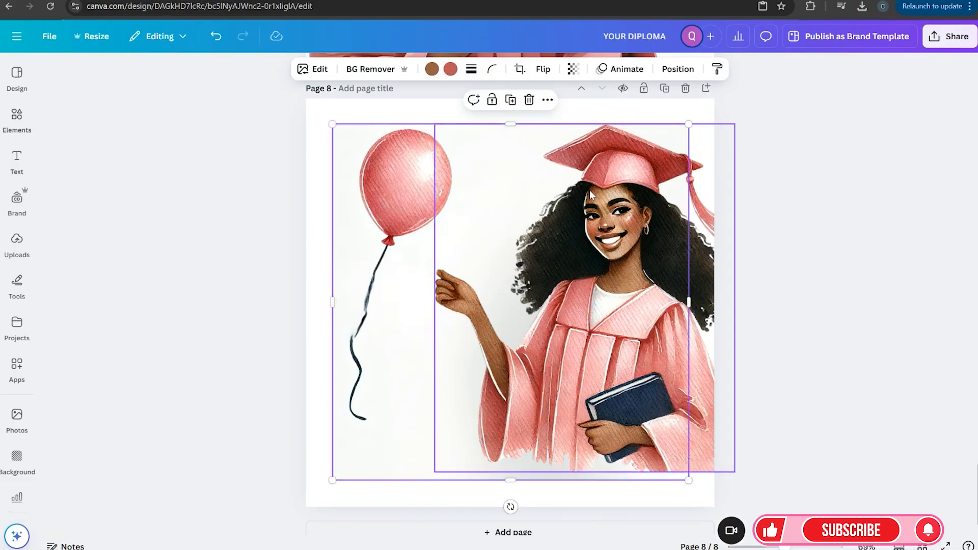
pyautogui.click(665, 88)
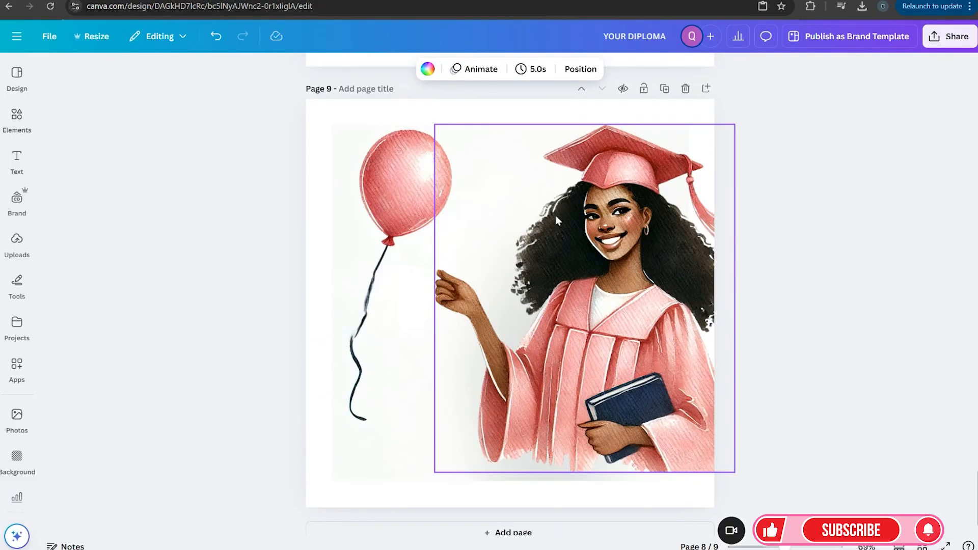
pyautogui.click(409, 203)
pyautogui.click(529, 100)
# Step: Reposition the graduate on page 9 and enlarge the figure to nearly fill the page
pyautogui.moveTo(559, 200); pyautogui.dragTo(478, 188)
pyautogui.moveTo(649, 457); pyautogui.dragTo(689, 503)
pyautogui.moveTo(446, 246); pyautogui.dragTo(430, 239)
pyautogui.click(728, 304)
# Step: Search the elements for "pink flower" and add the graphic of a pink flower stem with several blossoms to page 9
pyautogui.click(12, 127)
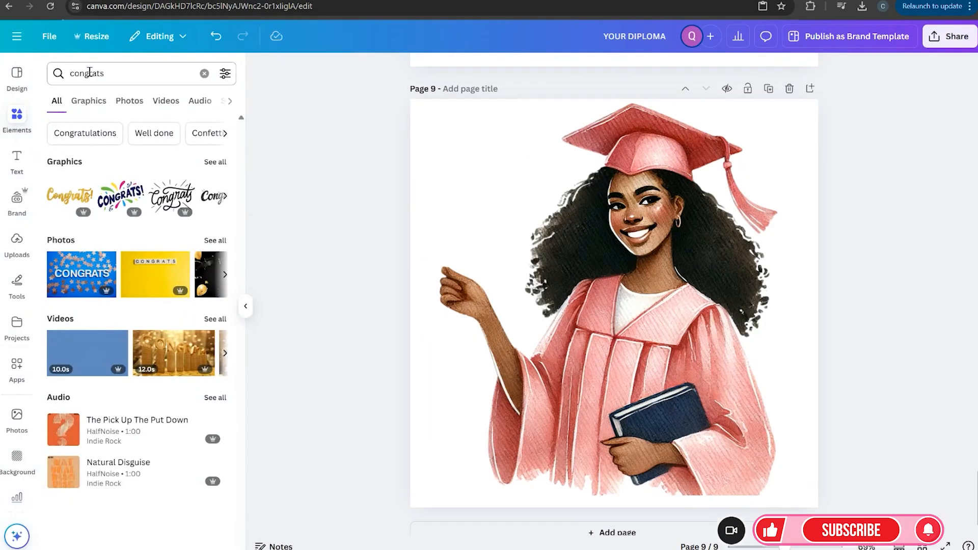
pyautogui.click(125, 75)
pyautogui.write('pin')
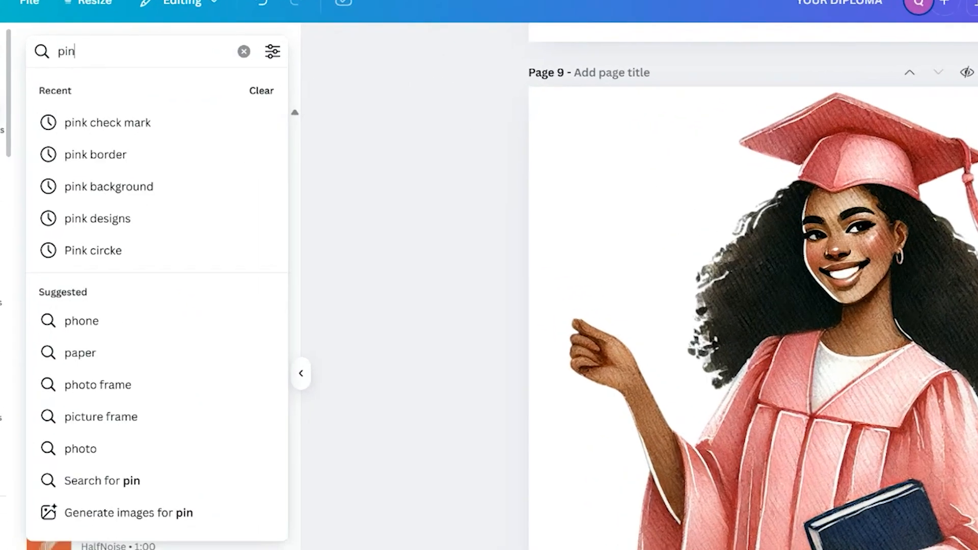
pyautogui.write('k flowe')
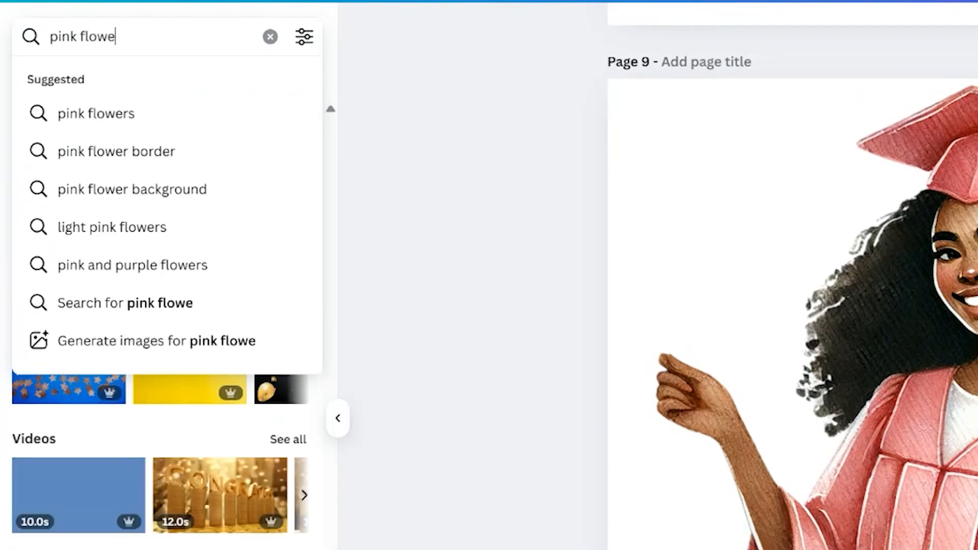
pyautogui.write('r')
pyautogui.press('Return')
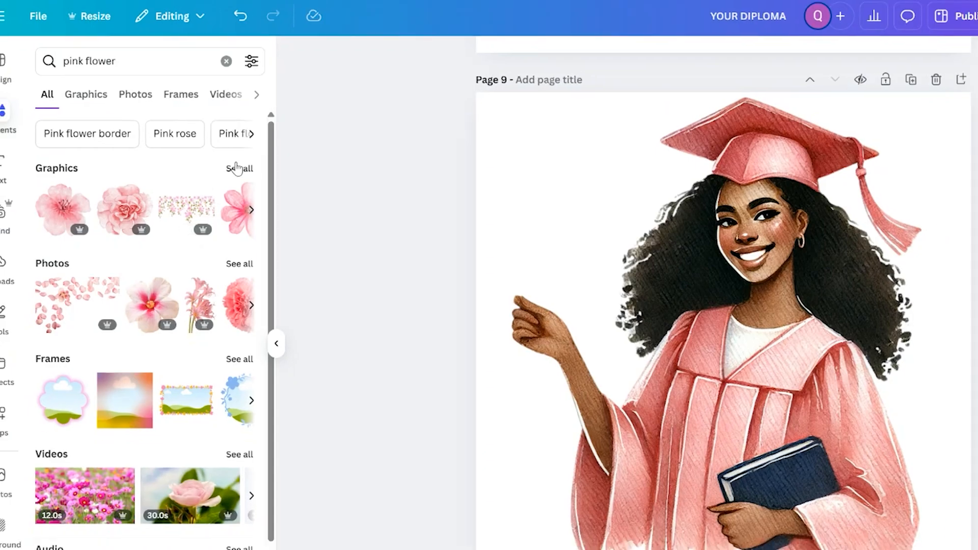
pyautogui.click(288, 182)
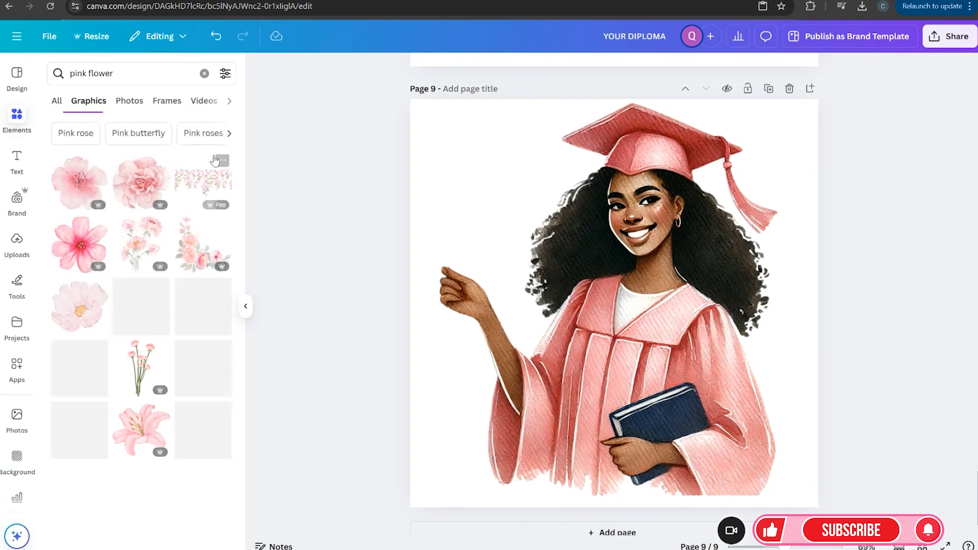
pyautogui.scroll(-5, 245, 442)
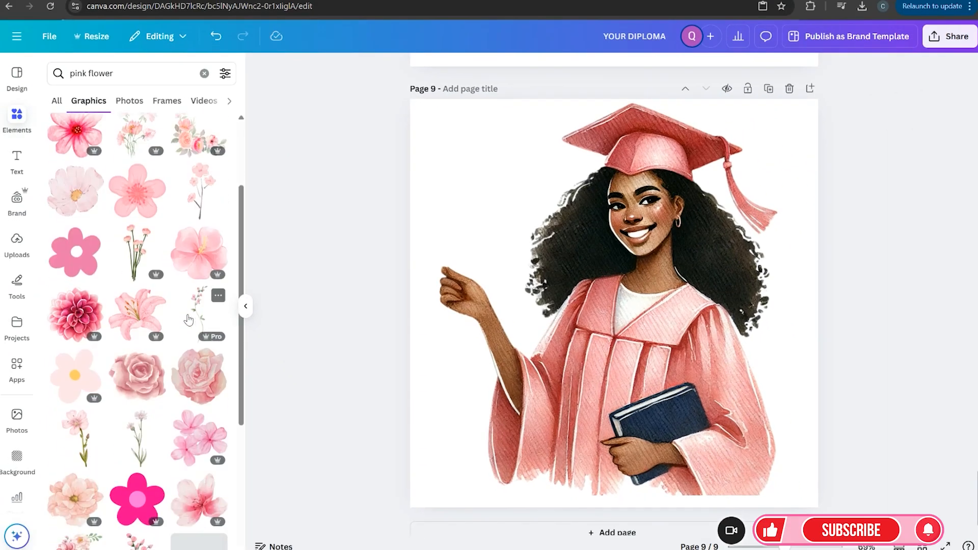
pyautogui.click(201, 193)
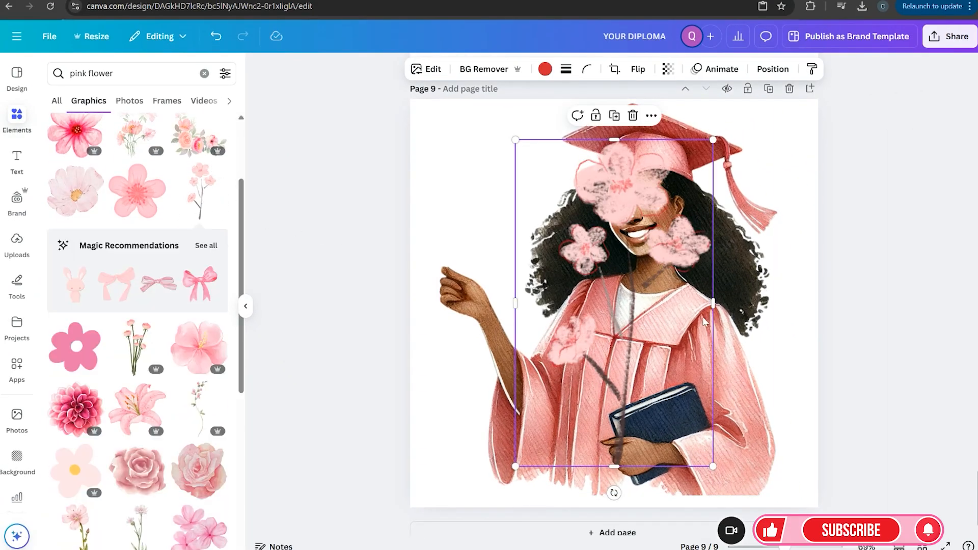
# Step: Shrink the pink flower stem to about 274 × 453 px and place it at the graduate's raised hand
pyautogui.moveTo(710, 325); pyautogui.dragTo(583, 284)
pyautogui.moveTo(587, 425); pyautogui.dragTo(526, 326)
pyautogui.moveTo(486, 283); pyautogui.dragTo(472, 286)
pyautogui.moveTo(513, 330); pyautogui.dragTo(483, 282)
pyautogui.moveTo(465, 240); pyautogui.dragTo(481, 267)
# Step: Send the flower stem backward so that it sits behind the graduate's hand
pyautogui.click(779, 70)
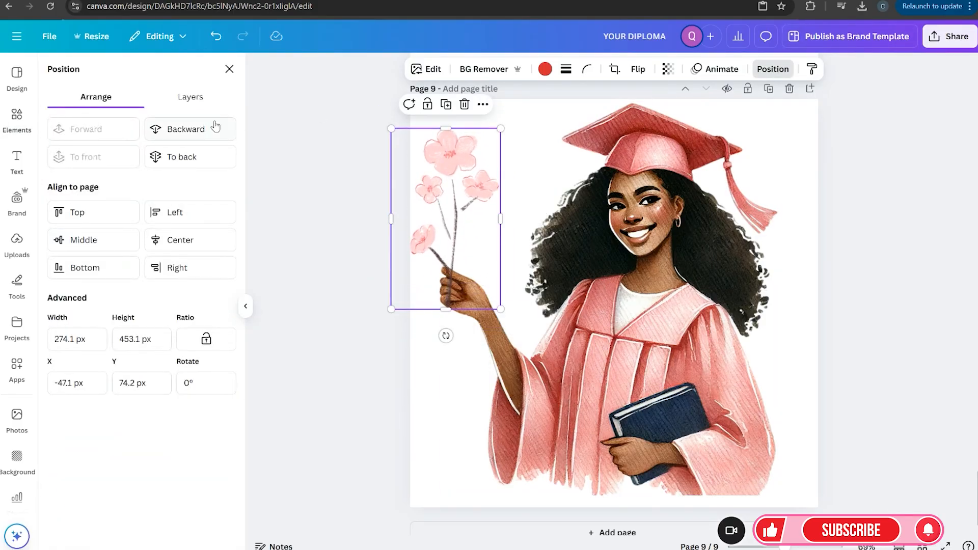
pyautogui.click(186, 128)
pyautogui.click(888, 321)
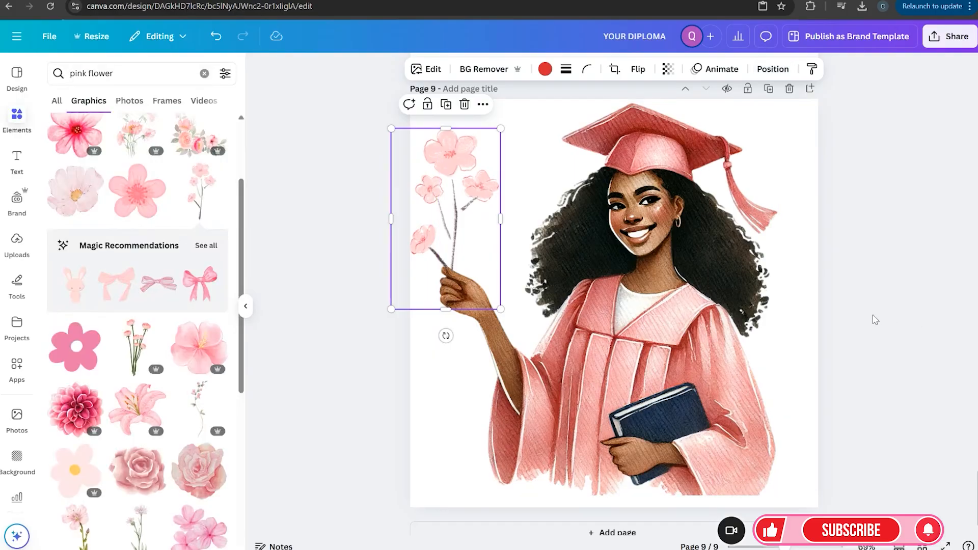
pyautogui.click(877, 341)
# Step: Group the flower stem with the graduate, and shrink and move the group so it fits inside page 9
pyautogui.click(438, 228)
pyautogui.keyDown('shift'); pyautogui.click(468, 192); pyautogui.keyUp('shift')
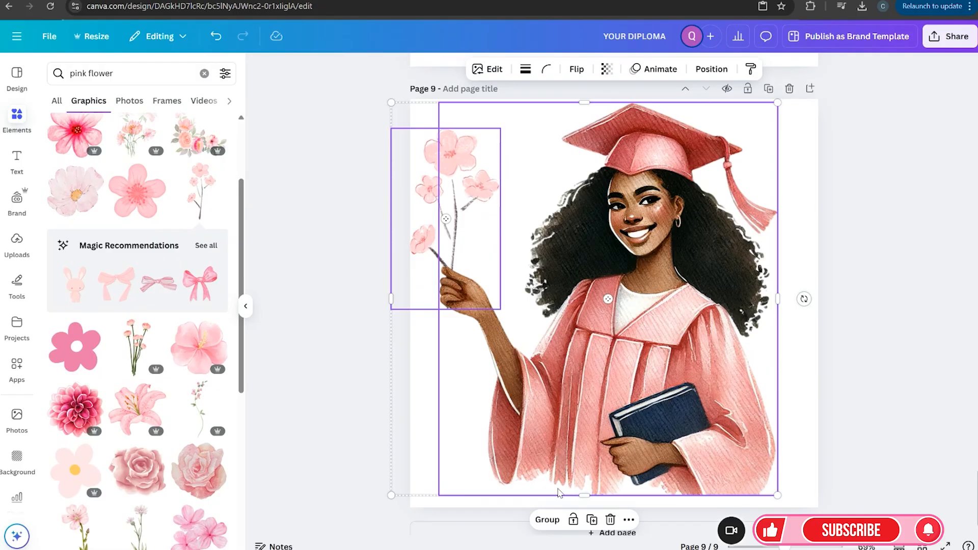
pyautogui.click(548, 519)
pyautogui.click(246, 306)
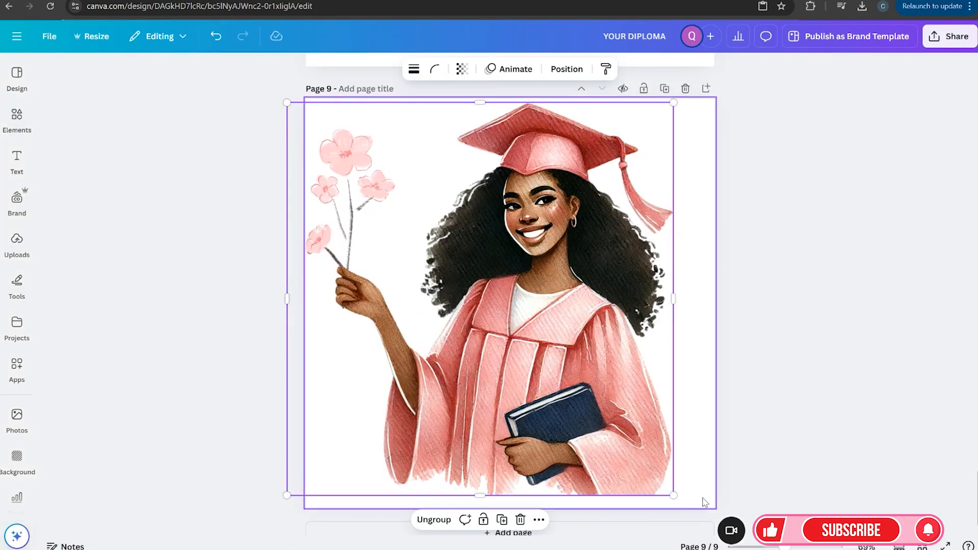
pyautogui.moveTo(674, 495); pyautogui.dragTo(645, 466)
pyautogui.moveTo(519, 378); pyautogui.dragTo(546, 396)
pyautogui.click(790, 381)
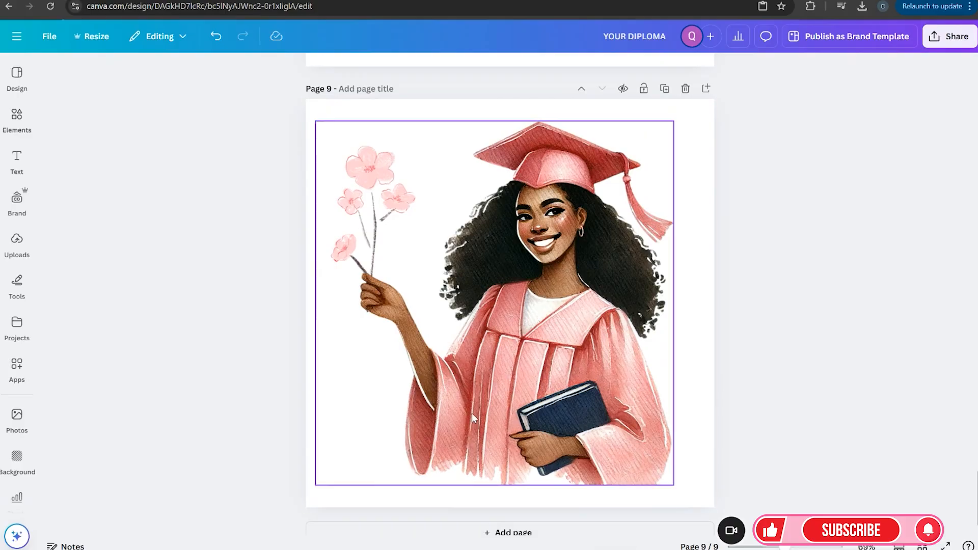
# Step: Review the Magic Studio tools offered for the page 9 graduate image, from BG Remover through Magic Expand
pyautogui.click(417, 386)
pyautogui.click(305, 73)
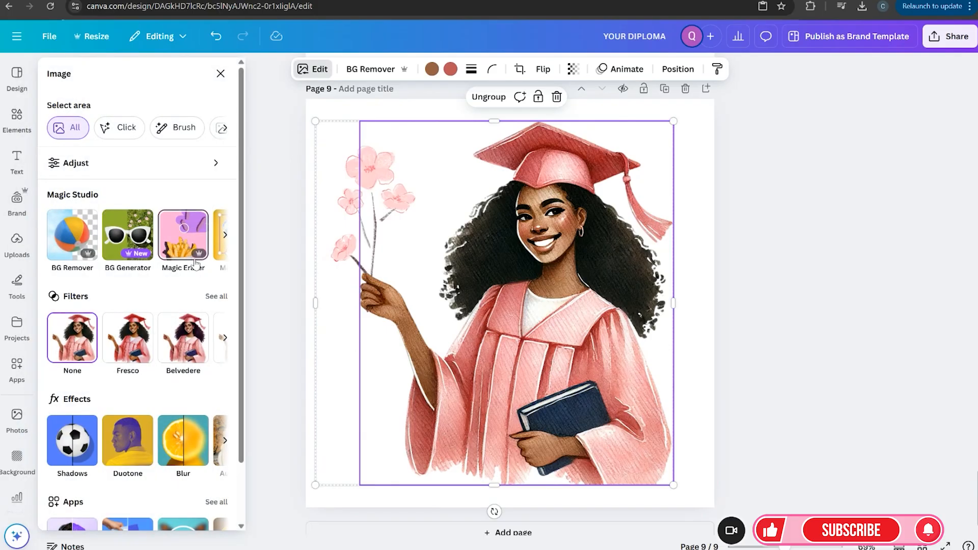
pyautogui.click(225, 234)
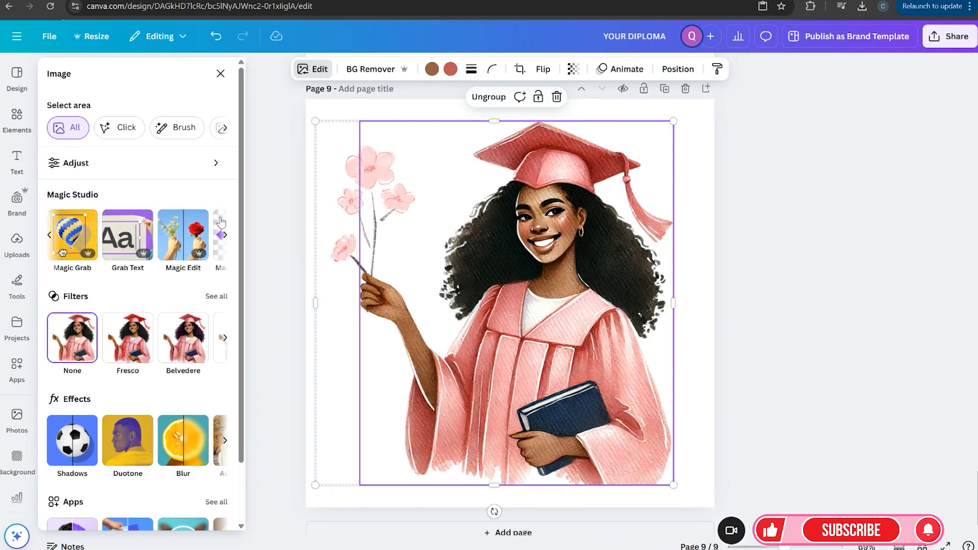
pyautogui.click(227, 235)
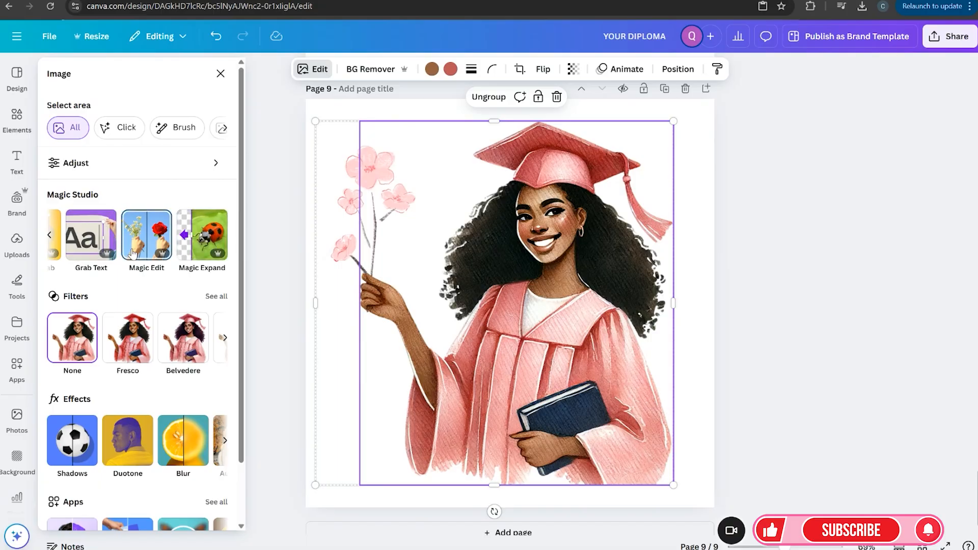
pyautogui.click(51, 236)
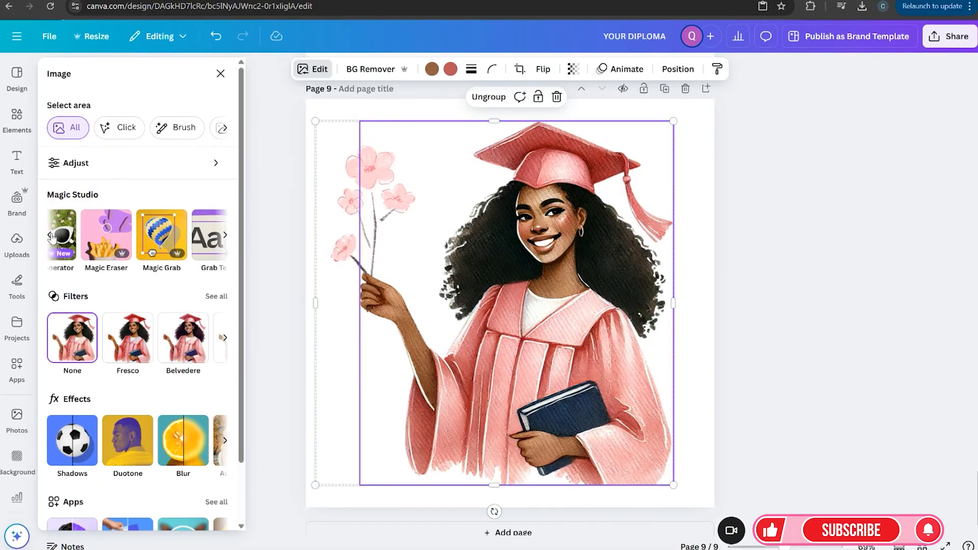
pyautogui.click(51, 236)
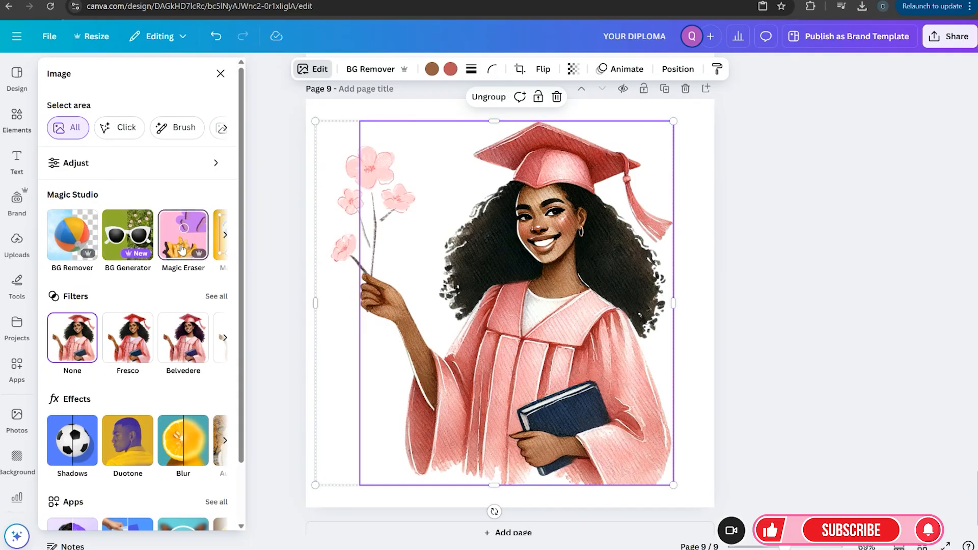
pyautogui.click(224, 236)
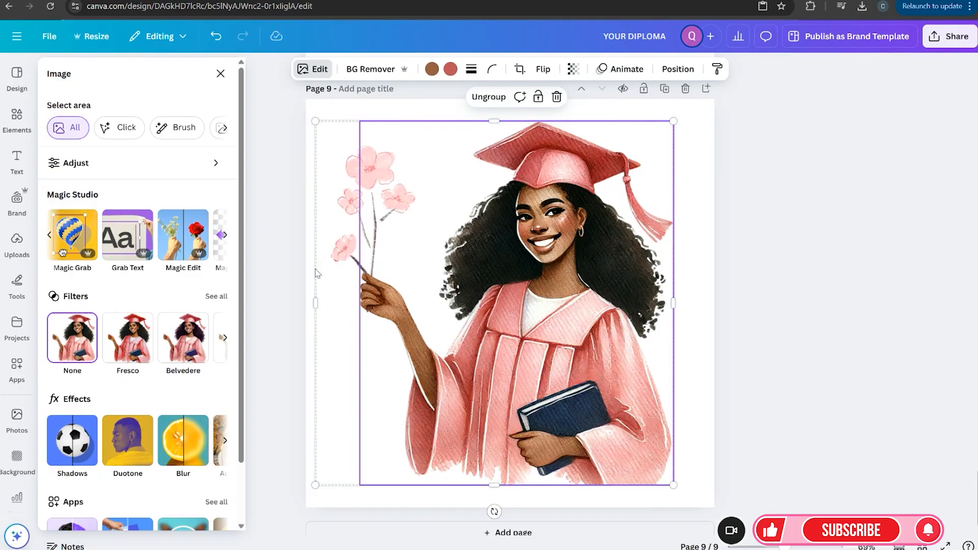
pyautogui.click(801, 415)
pyautogui.moveTo(808, 513); pyautogui.dragTo(466, 538)
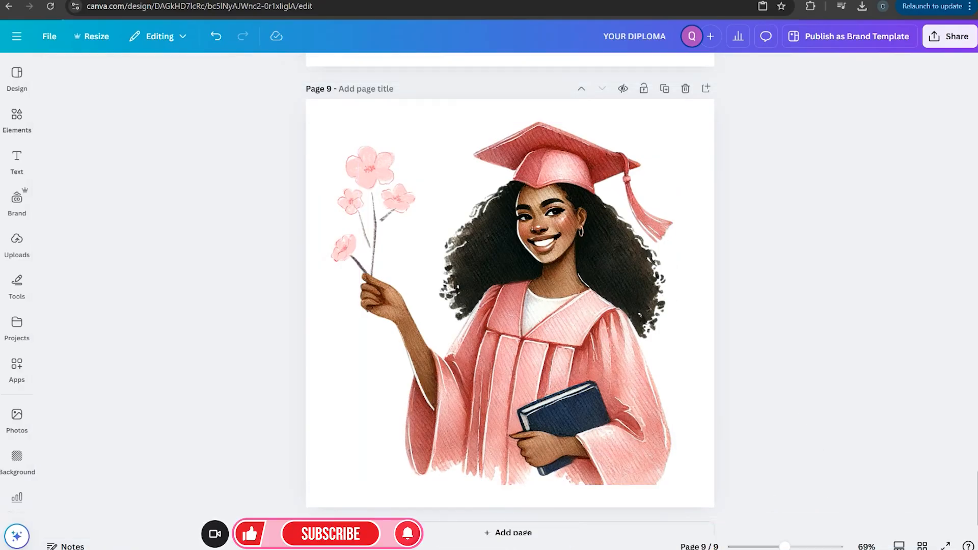
# Step: Open page 6 from the page overview to view the graduate holding the "Congrats!" card
pyautogui.click(922, 546)
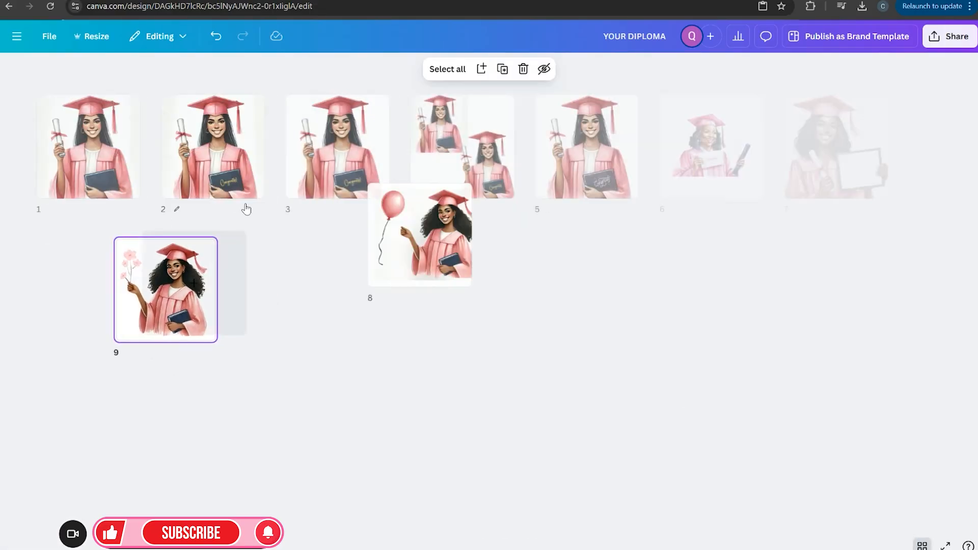
pyautogui.doubleClick(705, 192)
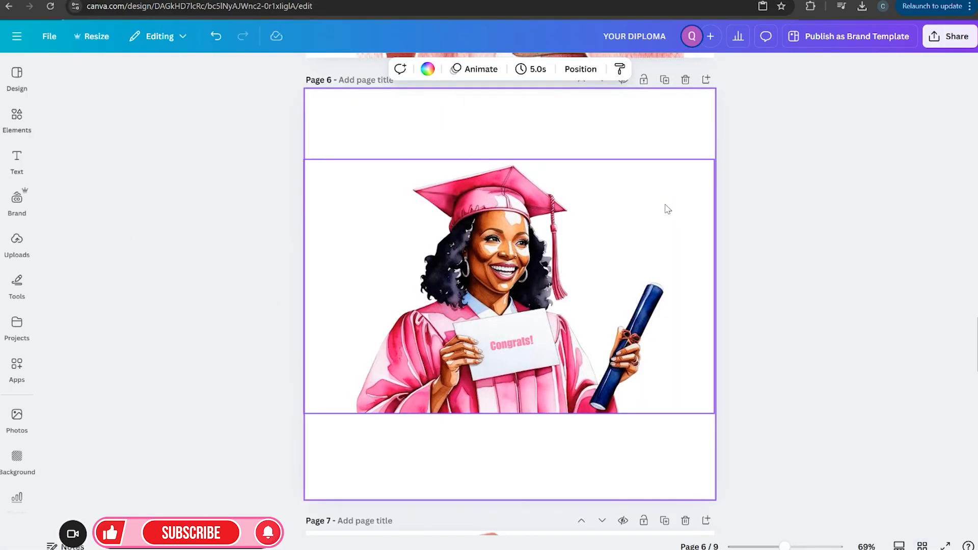
pyautogui.scroll(1, 685, 429)
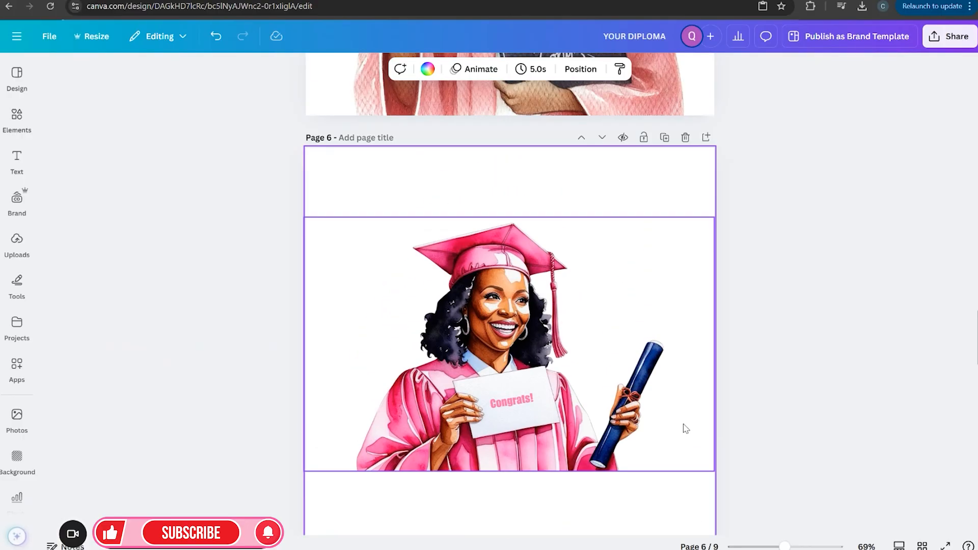
# Step: Ungroup the flower stem and the graduate on page 9 so that each can be adjusted separately
pyautogui.scroll(-4, 578, 403)
pyautogui.scroll(-5, 574, 403)
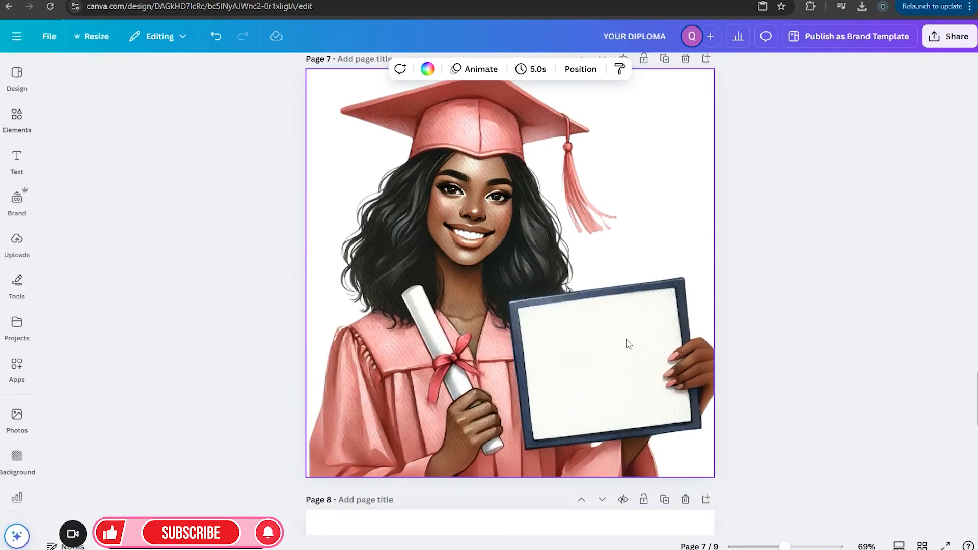
pyautogui.scroll(3, 628, 344)
pyautogui.scroll(-9, 628, 342)
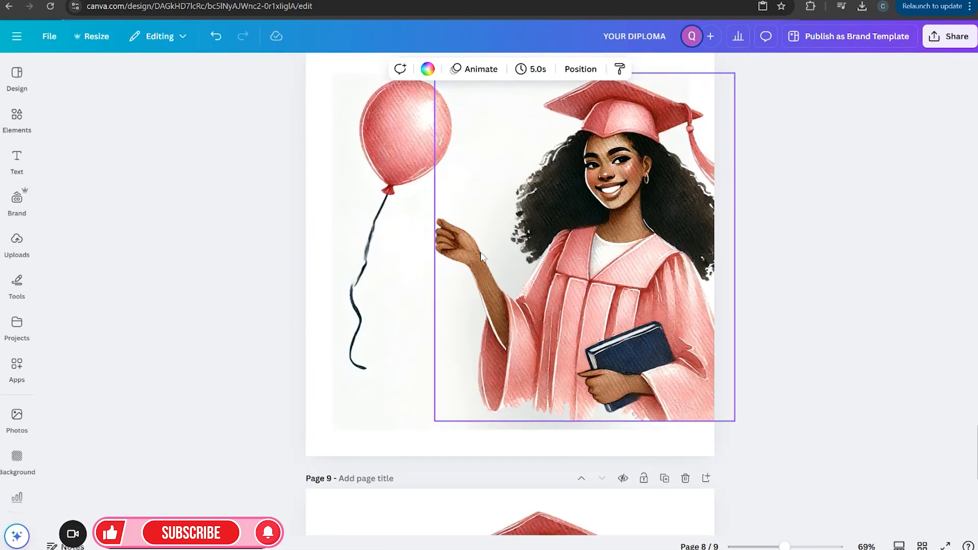
pyautogui.scroll(-6, 503, 365)
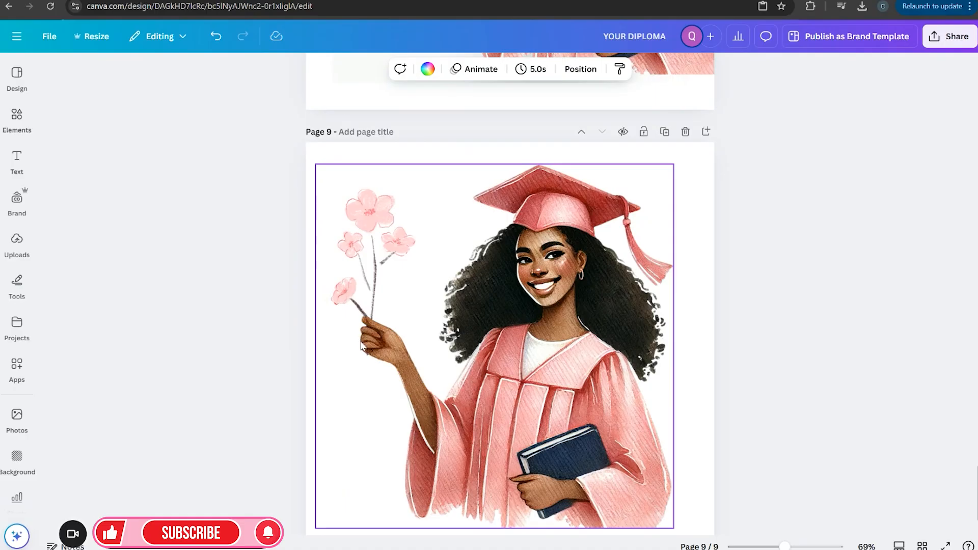
pyautogui.click(374, 256)
pyautogui.click(484, 140)
pyautogui.click(440, 305)
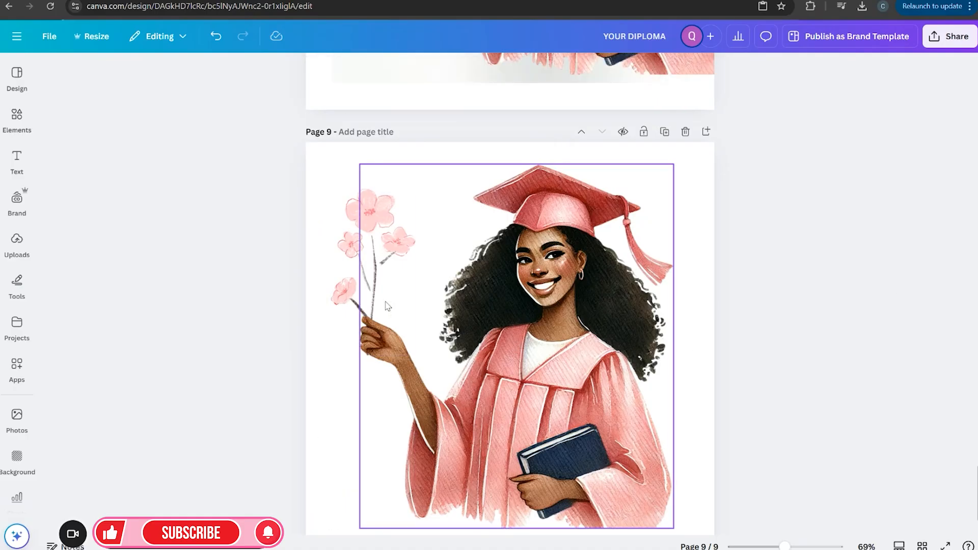
# Step: Enlarge the flower stem slightly and reposition it so that it still passes through the graduate's hand
pyautogui.click(334, 289)
pyautogui.moveTo(316, 356); pyautogui.dragTo(301, 384)
pyautogui.moveTo(367, 293); pyautogui.dragTo(376, 283)
pyautogui.click(774, 363)
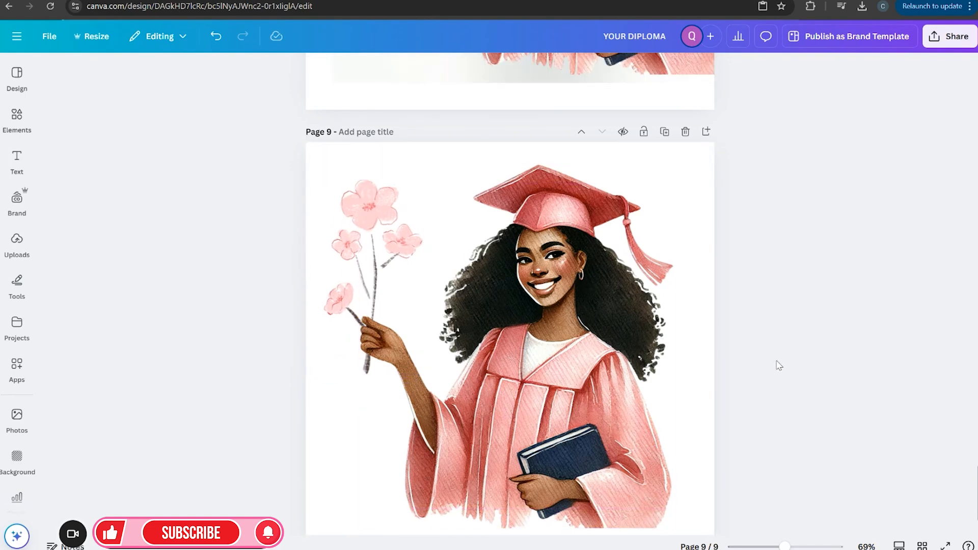
# Step: Group the enlarged flower stem with the graduate again, and shift the group slightly to center it on page 9
pyautogui.click(342, 234)
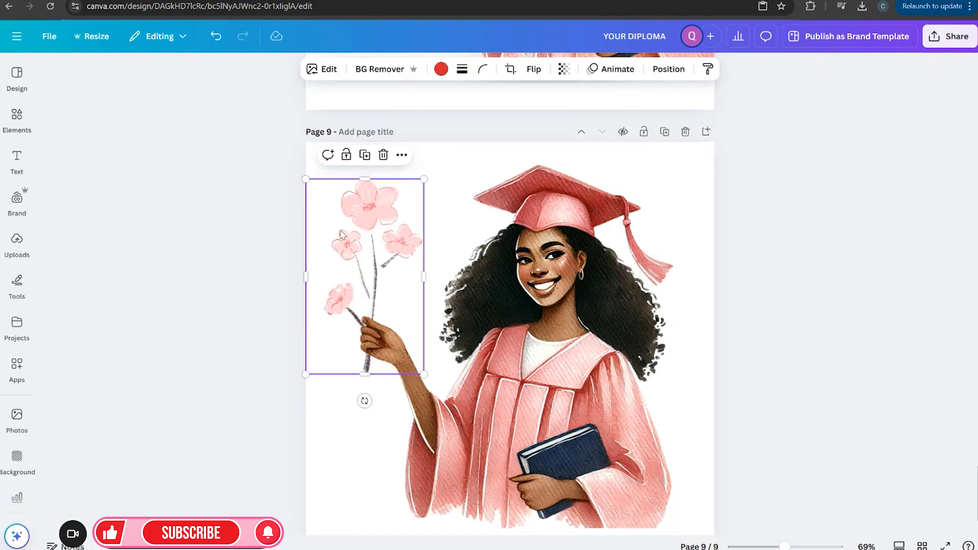
pyautogui.keyDown('shift'); pyautogui.click(511, 272); pyautogui.keyUp('shift')
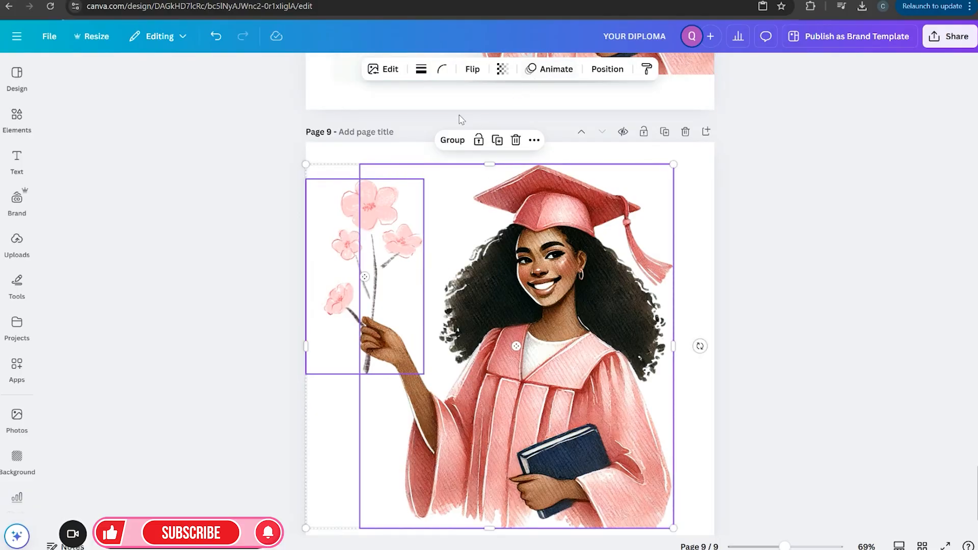
pyautogui.click(903, 354)
pyautogui.moveTo(627, 432); pyautogui.dragTo(632, 433)
pyautogui.click(759, 433)
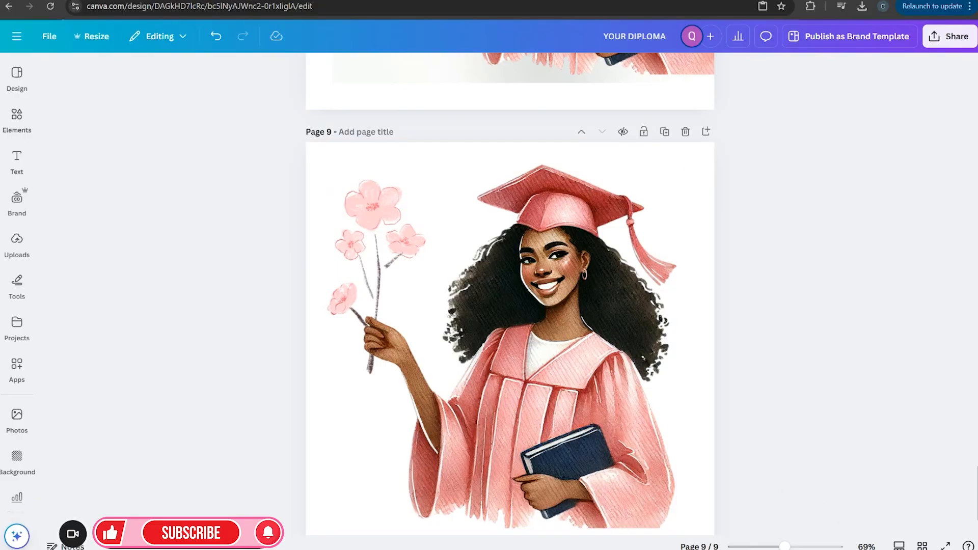
# Step: Review all nine graduation designs in the page overview, and return to page 9
pyautogui.click(922, 546)
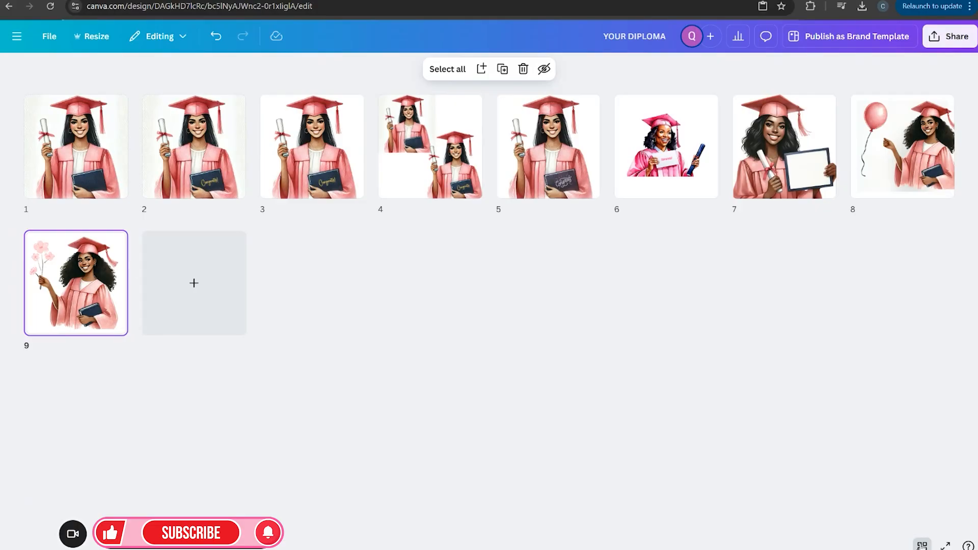
pyautogui.click(922, 545)
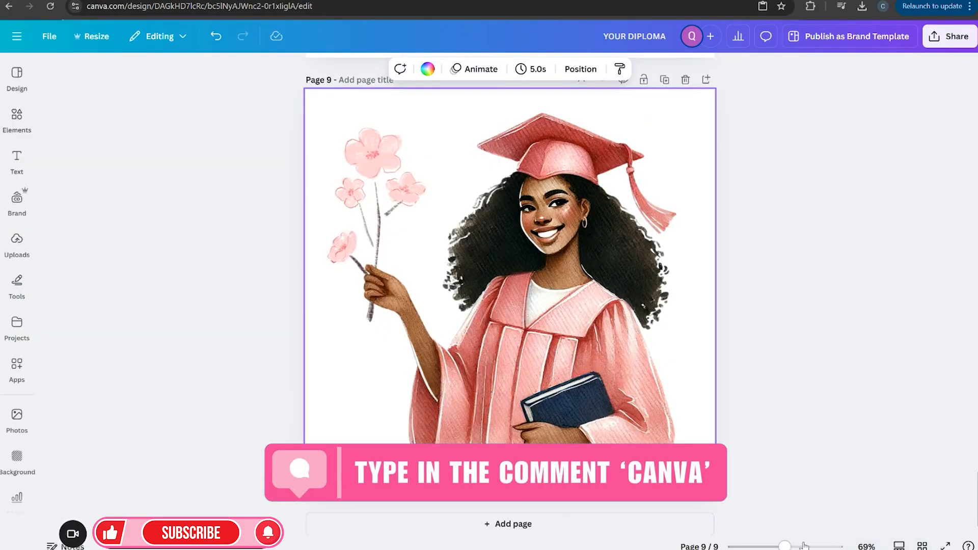